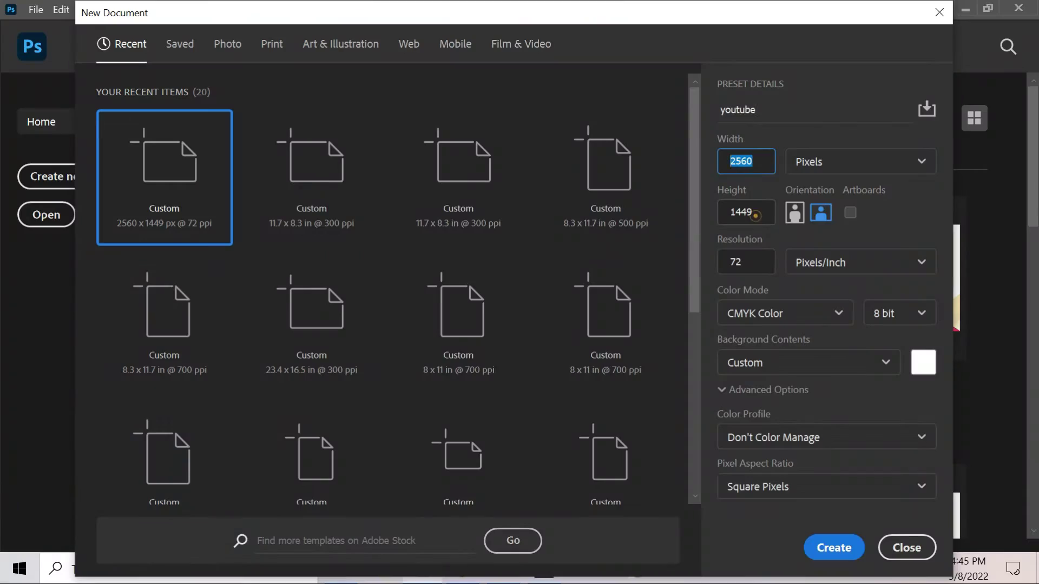
Create a blank 2560 × 1449 px document named youtube
{"action": "key", "text": "Tab"}
{"action": "key", "text": "Tab"}
{"action": "left_click", "coordinate": [856, 549]}
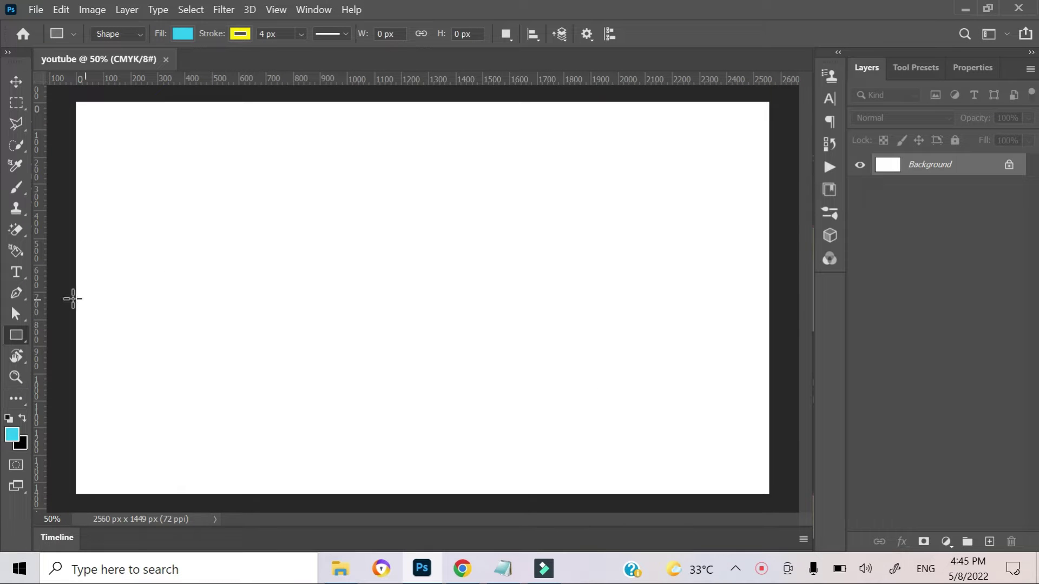
Draw a 1546 × 423 px rectangle with no fill and a black stroke
{"action": "left_click", "coordinate": [318, 266]}
{"action": "type", "text": "15"}
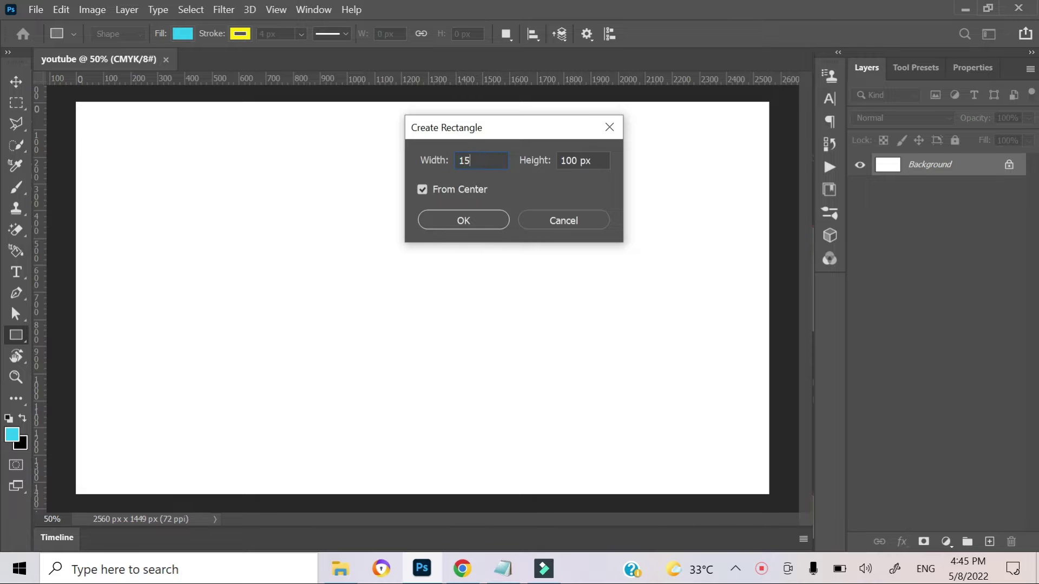
{"action": "left_click", "coordinate": [601, 161]}
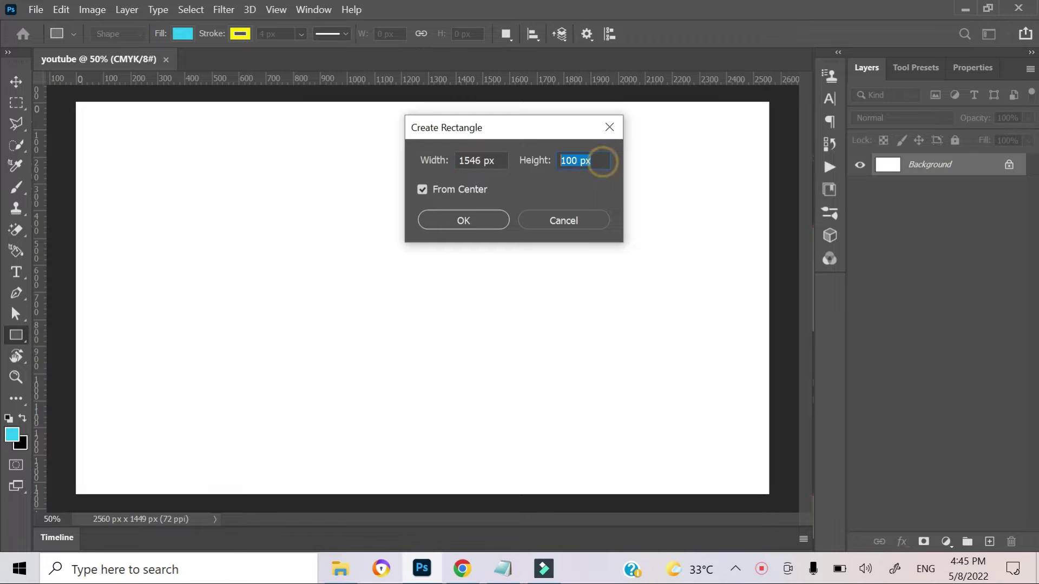
{"action": "left_click", "coordinate": [486, 215]}
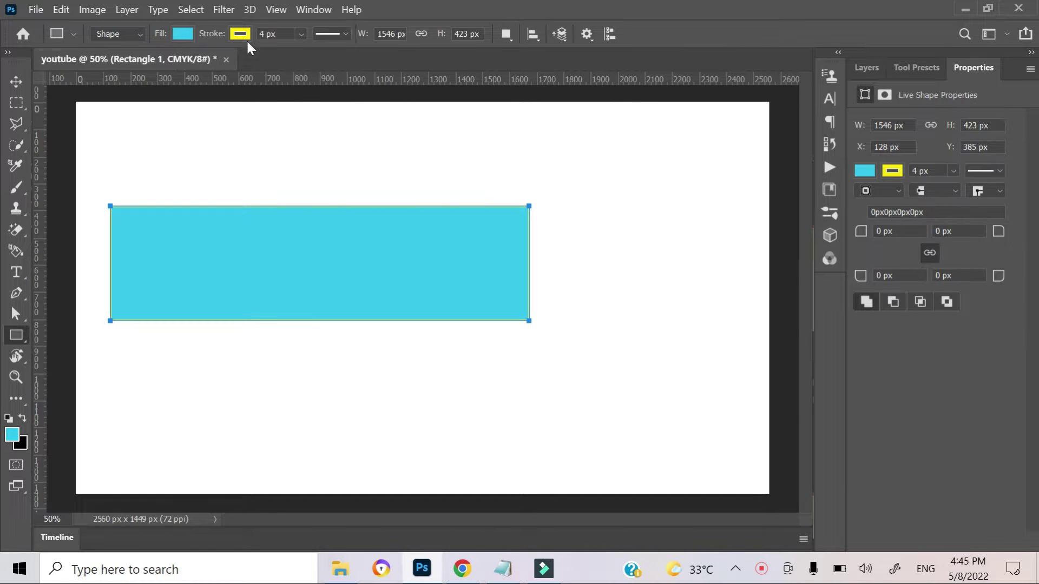
{"action": "left_click", "coordinate": [241, 35]}
{"action": "left_click", "coordinate": [231, 36]}
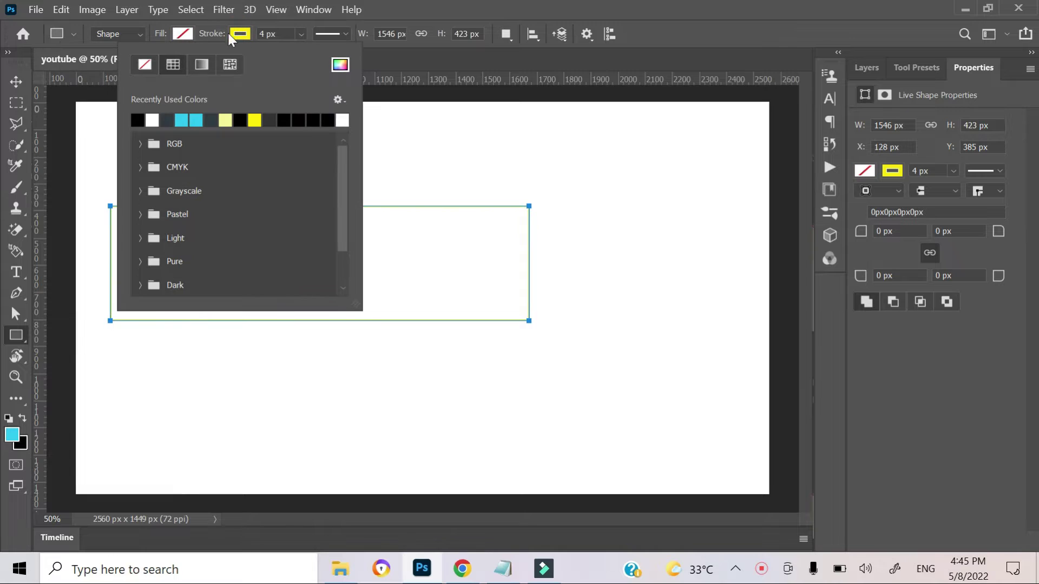
{"action": "left_click", "coordinate": [137, 119]}
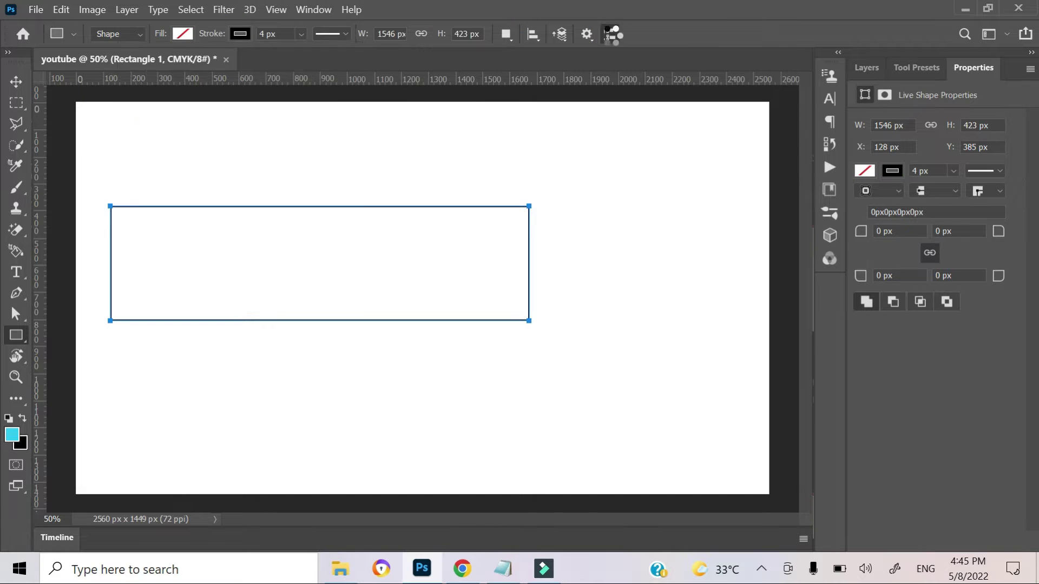
Centre the rectangle horizontally and vertically on the canvas
{"action": "left_click", "coordinate": [532, 34]}
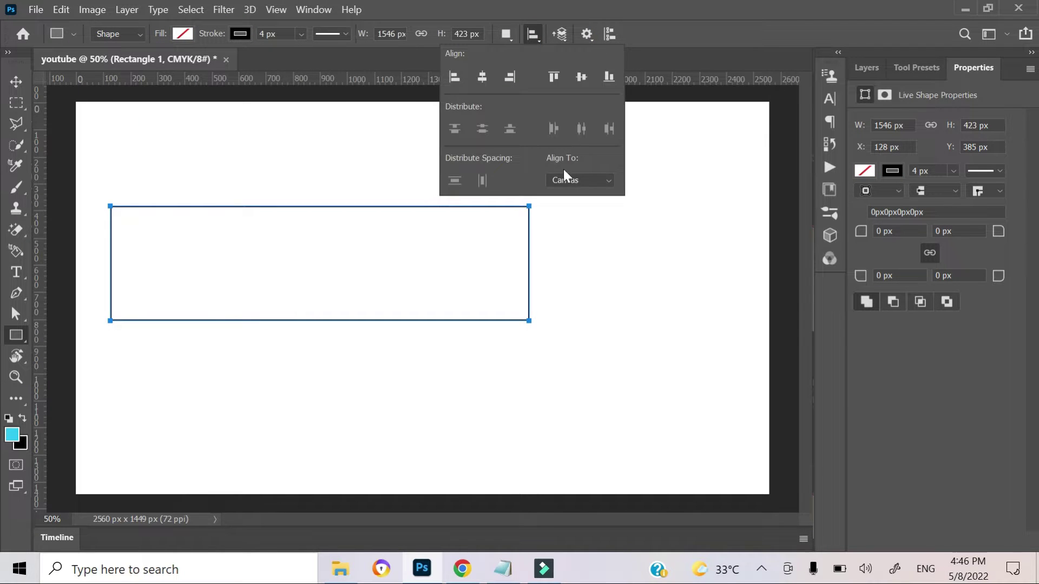
{"action": "left_click", "coordinate": [481, 78]}
{"action": "left_click", "coordinate": [581, 76]}
{"action": "left_click", "coordinate": [679, 30]}
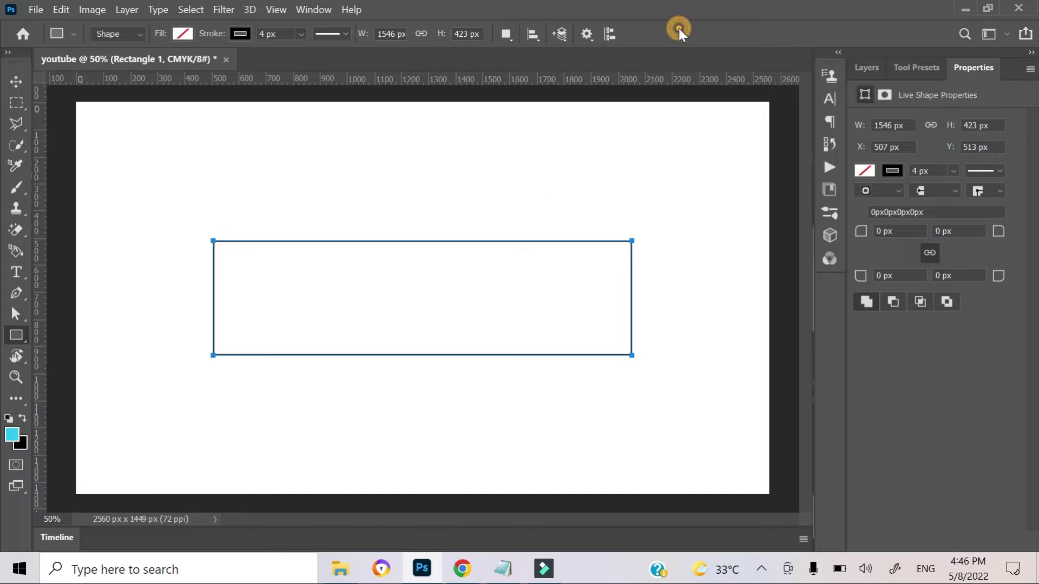
{"action": "left_click", "coordinate": [866, 69]}
Lock the rectangle layer and add a Solid Color fill layer
{"action": "left_click", "coordinate": [955, 141]}
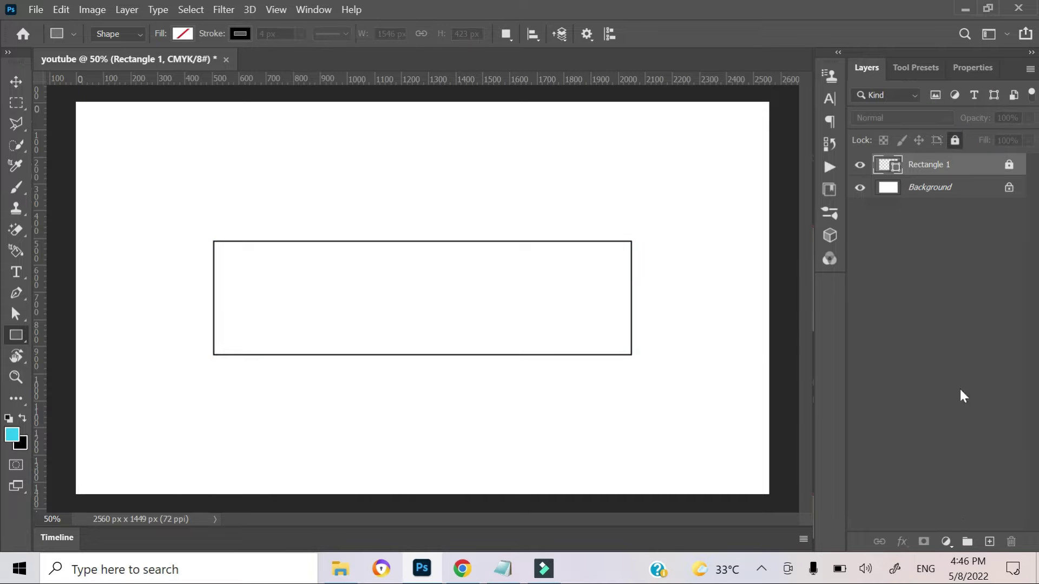
{"action": "left_click", "coordinate": [988, 542]}
{"action": "left_click", "coordinate": [948, 542]}
{"action": "left_click", "coordinate": [938, 249]}
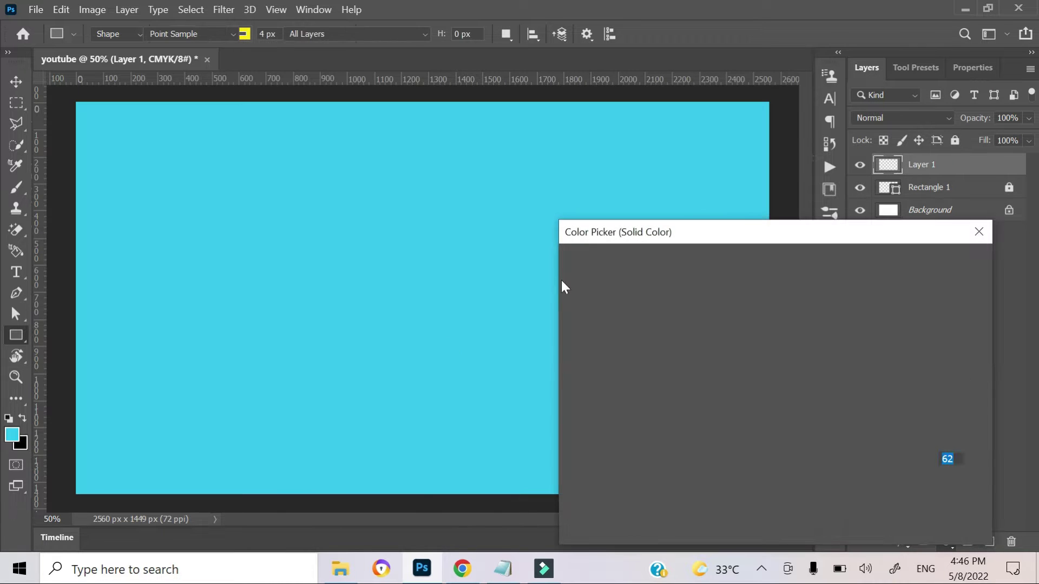
Set the fill colour to 323b42 and move the rectangle layer above it
{"action": "left_click", "coordinate": [515, 573]}
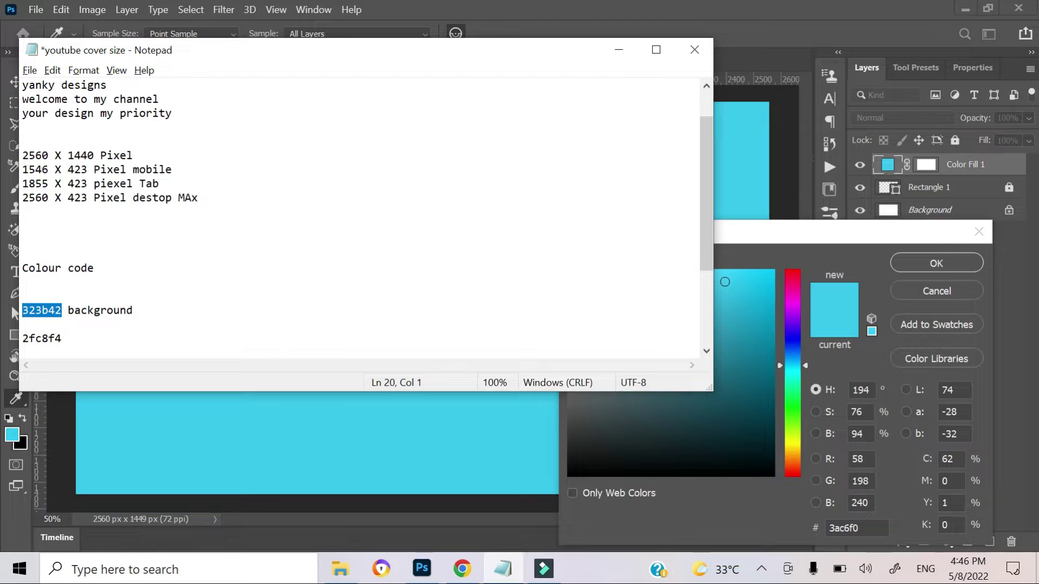
{"action": "left_click", "coordinate": [619, 50]}
{"action": "type", "text": "323b42"}
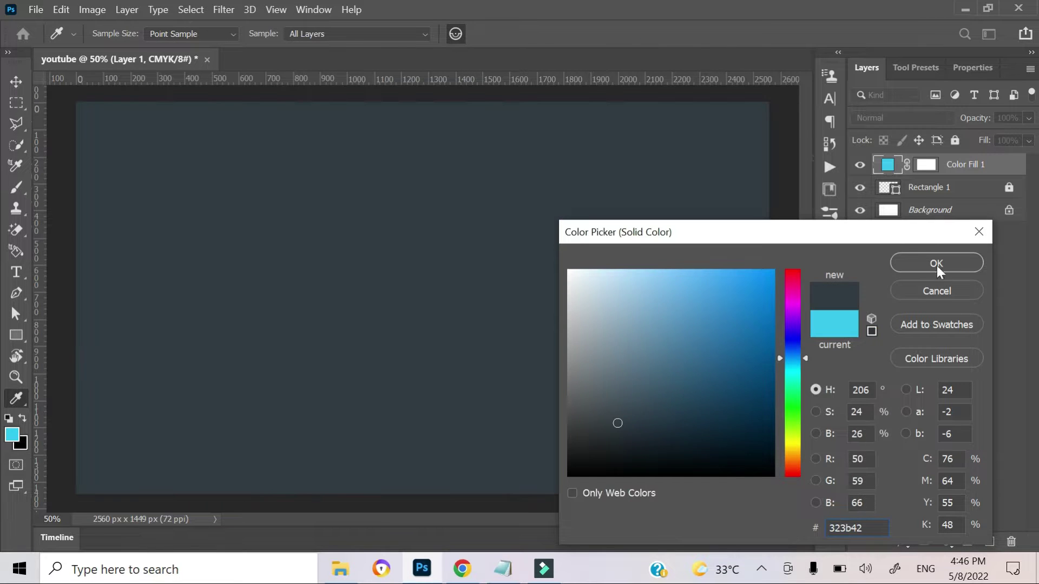
{"action": "left_click", "coordinate": [936, 263]}
{"action": "key", "text": "u"}
{"action": "left_click_drag", "start_coordinate": [941, 201], "coordinate": [948, 163]}
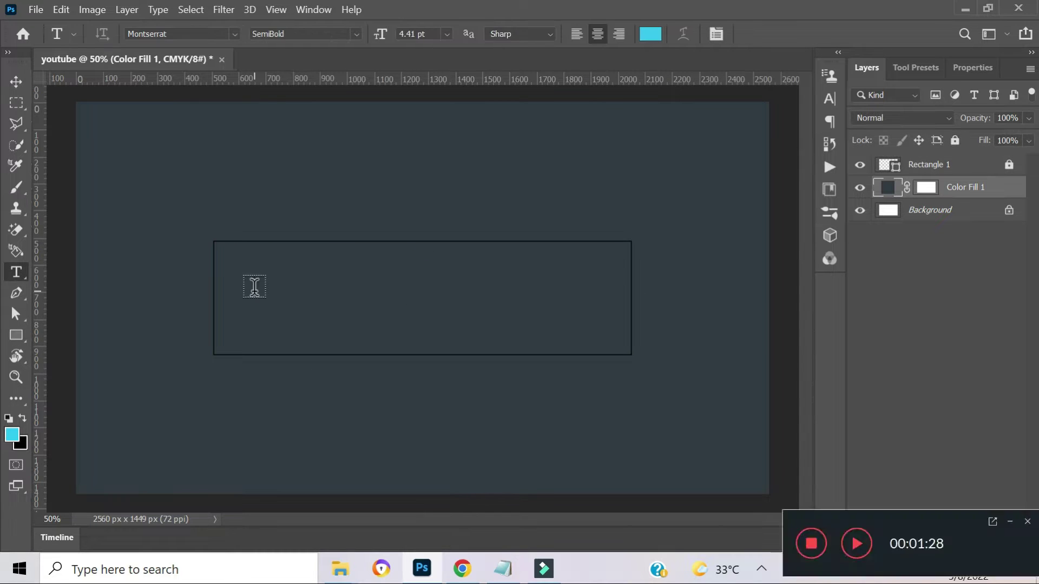
Draw a white horizontal line across the canvas's left side
{"action": "right_click", "coordinate": [25, 334]}
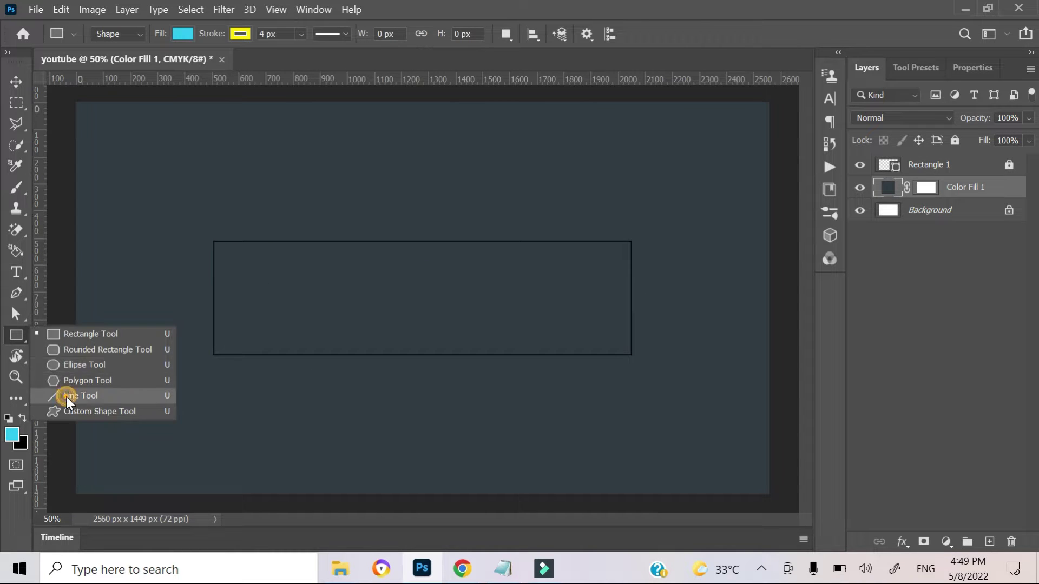
{"action": "left_click", "coordinate": [214, 82]}
{"action": "left_click", "coordinate": [239, 33]}
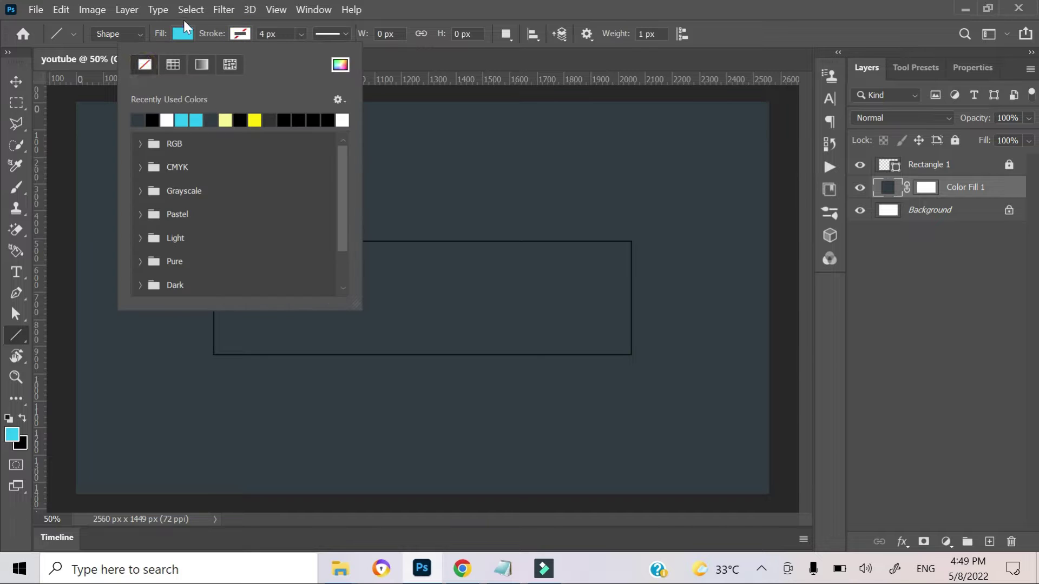
{"action": "left_click", "coordinate": [108, 120]}
{"action": "key", "text": "Return"}
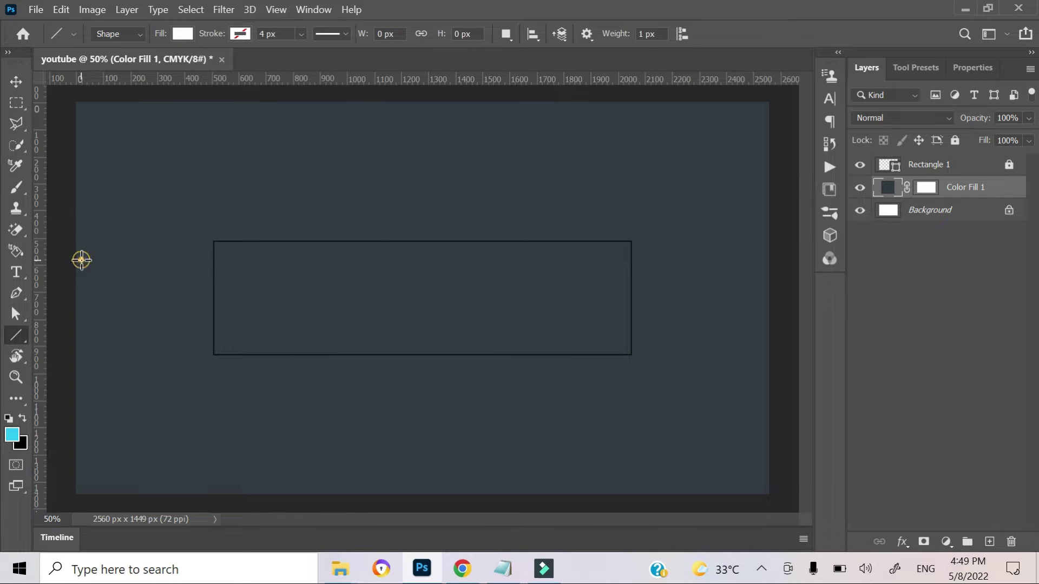
{"action": "left_click_drag", "start_coordinate": [81, 260], "coordinate": [421, 259]}
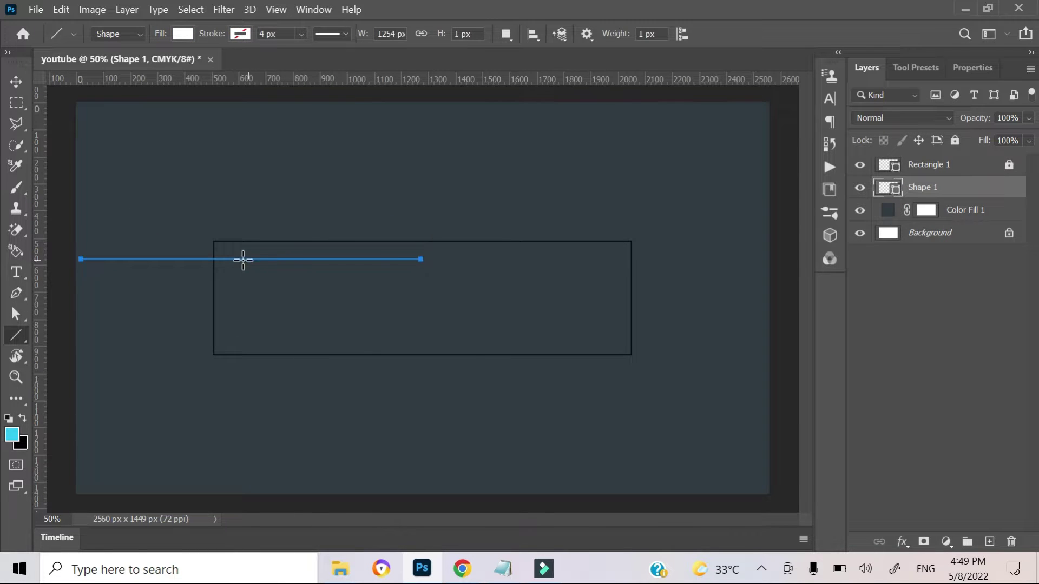
Thicken the white line to about 10 px
{"action": "scroll", "coordinate": [243, 260], "scroll_direction": "up", "scroll_amount": 3}
{"action": "key", "text": "ctrl+t"}
{"action": "scroll", "coordinate": [220, 273], "scroll_direction": "up", "scroll_amount": 3}
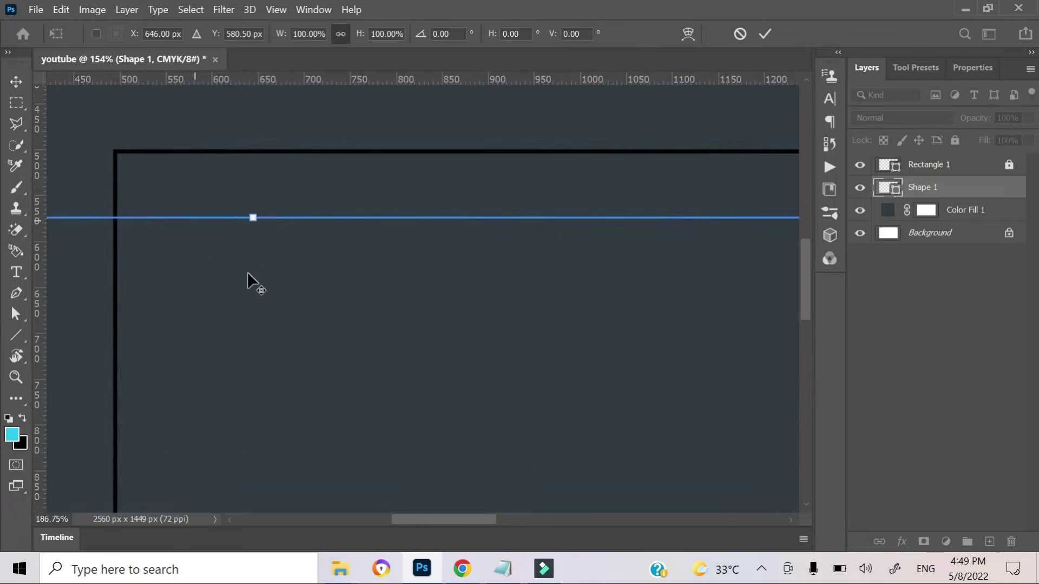
{"action": "scroll", "coordinate": [251, 281], "scroll_direction": "up", "scroll_amount": 3}
{"action": "scroll", "coordinate": [248, 267], "scroll_direction": "up", "scroll_amount": 3}
{"action": "left_click_drag", "start_coordinate": [423, 357], "coordinate": [511, 368]}
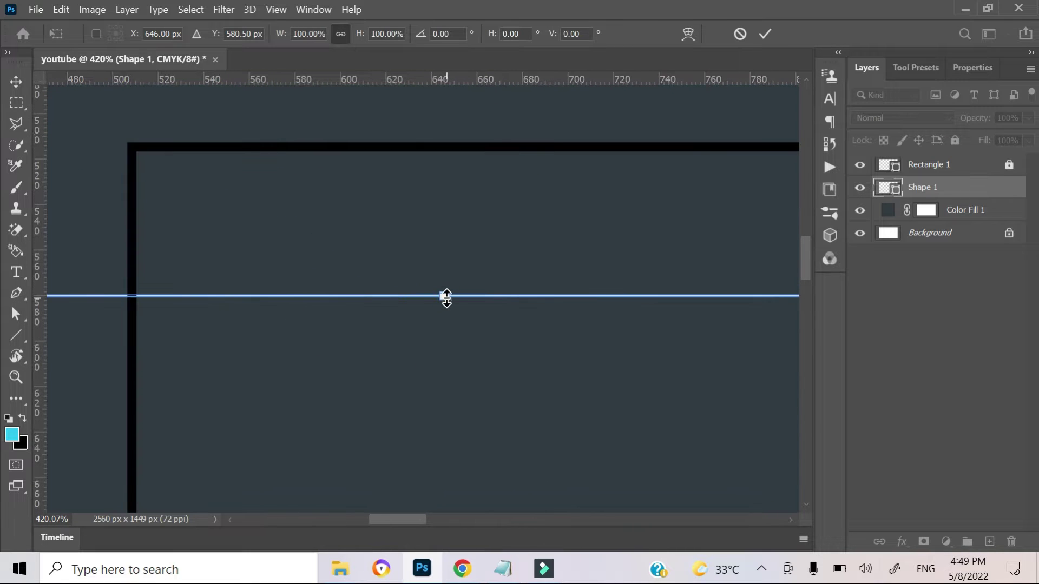
{"action": "left_click_drag", "start_coordinate": [446, 297], "coordinate": [439, 319]}
{"action": "left_click", "coordinate": [765, 33]}
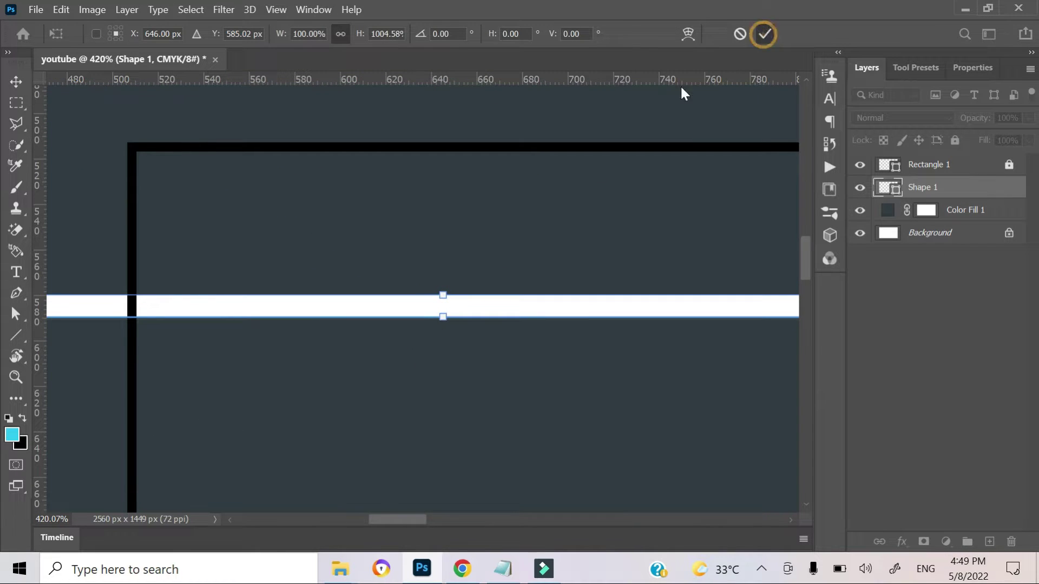
Nudge the white line right and down into place
{"action": "scroll", "coordinate": [479, 373], "scroll_direction": "down", "scroll_amount": 3}
{"action": "scroll", "coordinate": [478, 363], "scroll_direction": "down", "scroll_amount": 2}
{"action": "scroll", "coordinate": [295, 294], "scroll_direction": "down", "scroll_amount": 1}
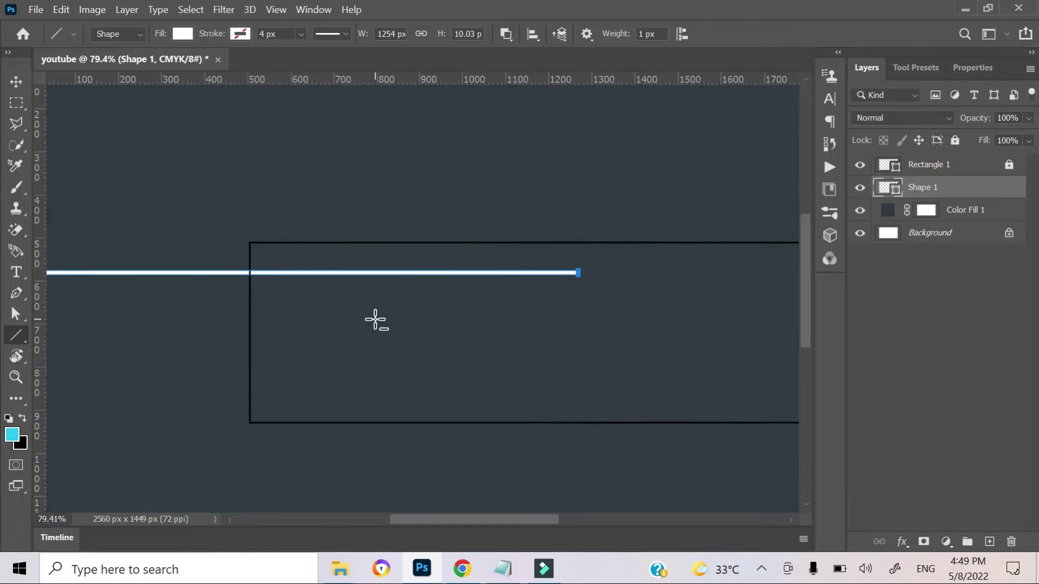
{"action": "scroll", "coordinate": [373, 318], "scroll_direction": "down", "scroll_amount": 1}
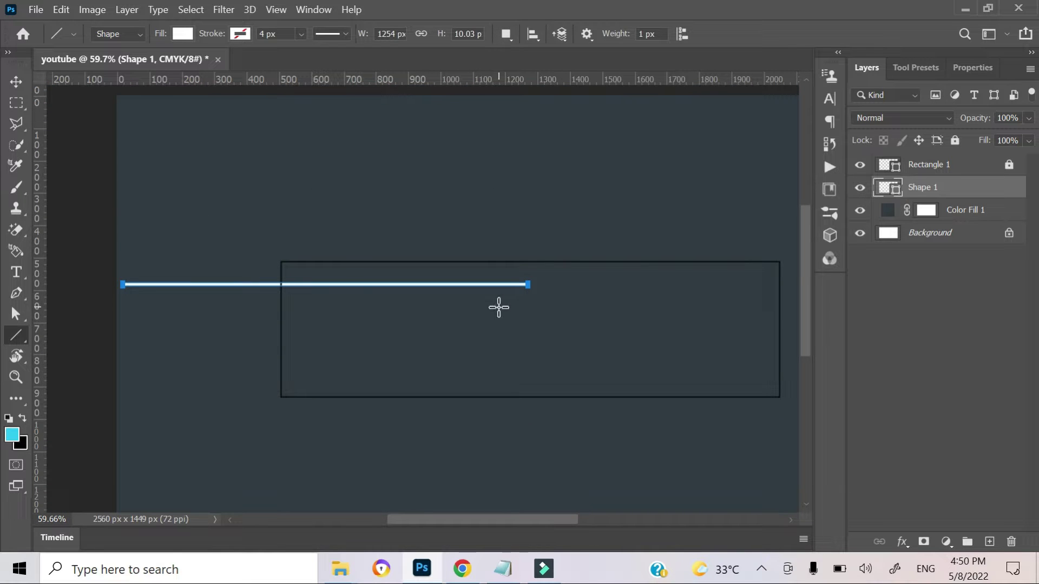
{"action": "key", "text": "ctrl+t"}
{"action": "key", "text": "shift+Right"}
{"action": "key", "text": "shift+Right"}
{"action": "key", "text": "shift+Right"}
{"action": "key", "text": "shift+Right"}
{"action": "key", "text": "shift+Right"}
{"action": "key", "text": "shift+Right"}
{"action": "key", "text": "shift+Down"}
{"action": "key", "text": "shift+Down"}
{"action": "key", "text": "shift+Down"}
{"action": "key", "text": "shift+Up"}
{"action": "key", "text": "shift+Up"}
{"action": "key", "text": "shift+Up"}
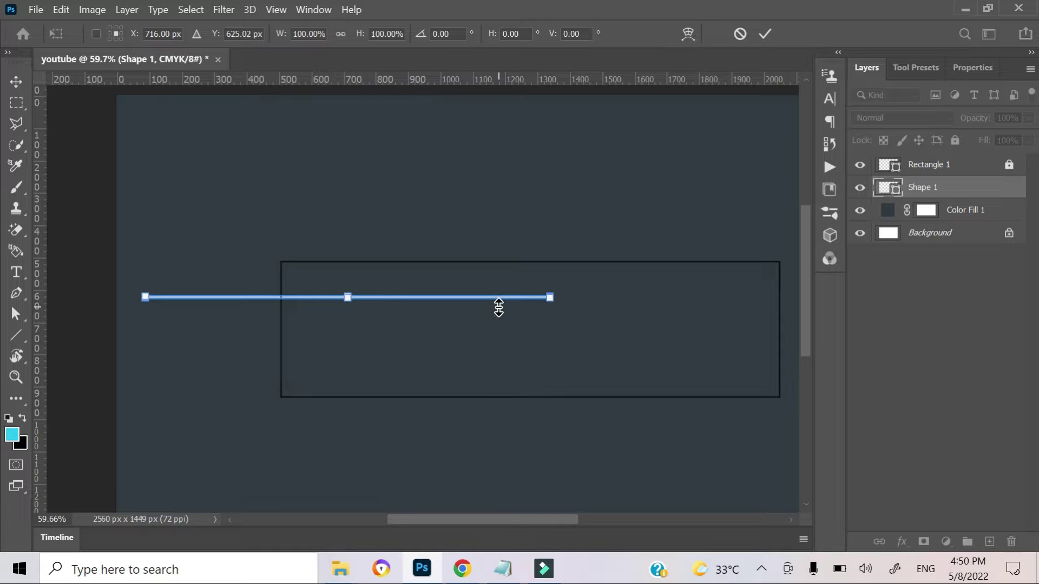
Stretch the line to the canvas's left edge and thin it to about 6 px
{"action": "scroll", "coordinate": [197, 471], "scroll_direction": "up", "scroll_amount": 3}
{"action": "mouse_move", "coordinate": [197, 471]}
{"action": "left_mouse_down"}
{"action": "mouse_move", "coordinate": [408, 399]}
{"action": "mouse_move", "coordinate": [628, 400]}
{"action": "left_mouse_up"}
{"action": "scroll", "coordinate": [368, 351], "scroll_direction": "up", "scroll_amount": 2}
{"action": "scroll", "coordinate": [368, 351], "scroll_direction": "up", "scroll_amount": 1}
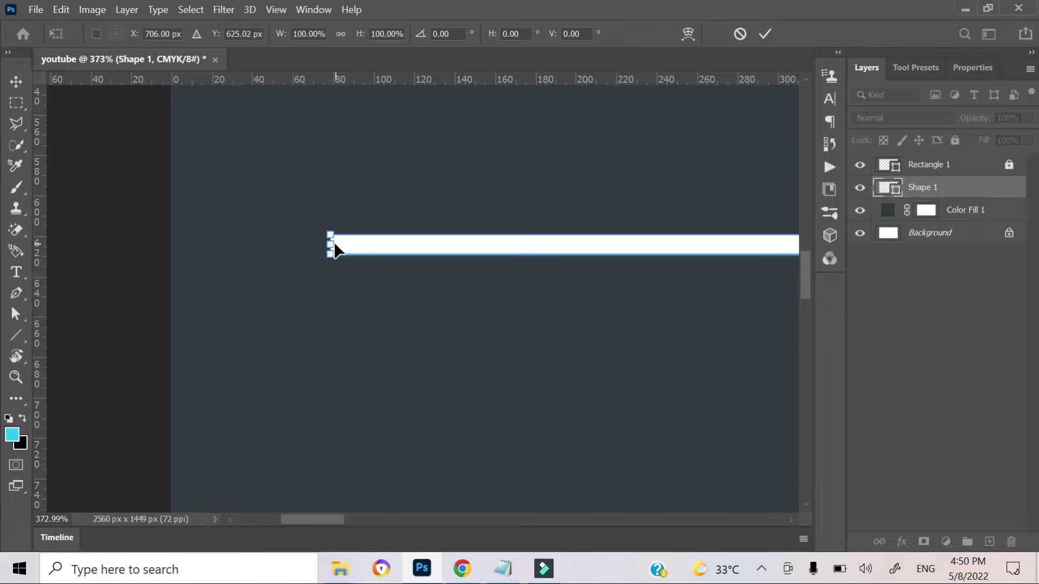
{"action": "left_click_drag", "start_coordinate": [330, 246], "coordinate": [169, 247]}
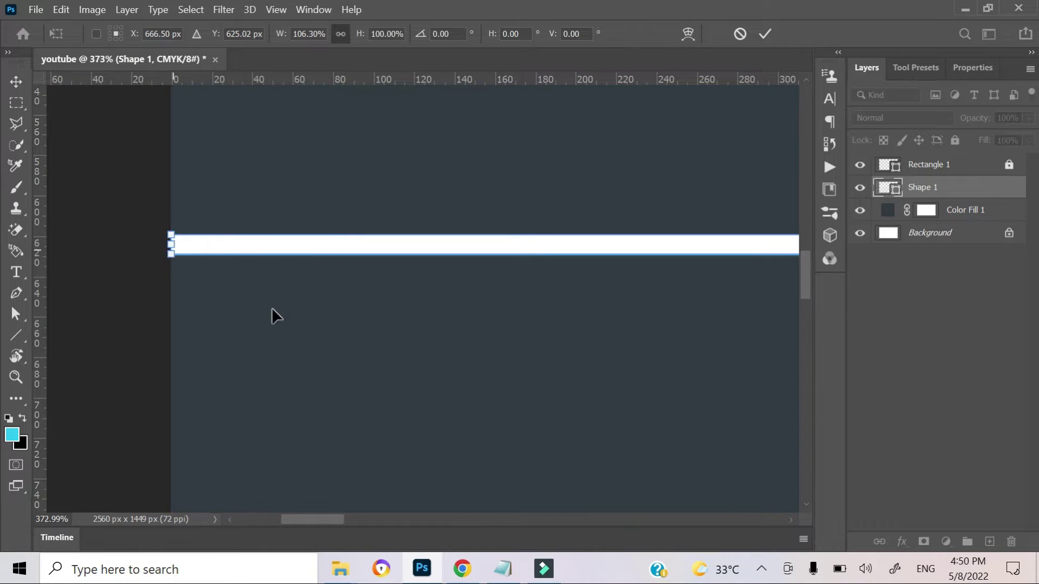
{"action": "scroll", "coordinate": [271, 313], "scroll_direction": "right", "scroll_amount": 8}
{"action": "scroll", "coordinate": [239, 332], "scroll_direction": "right", "scroll_amount": 3}
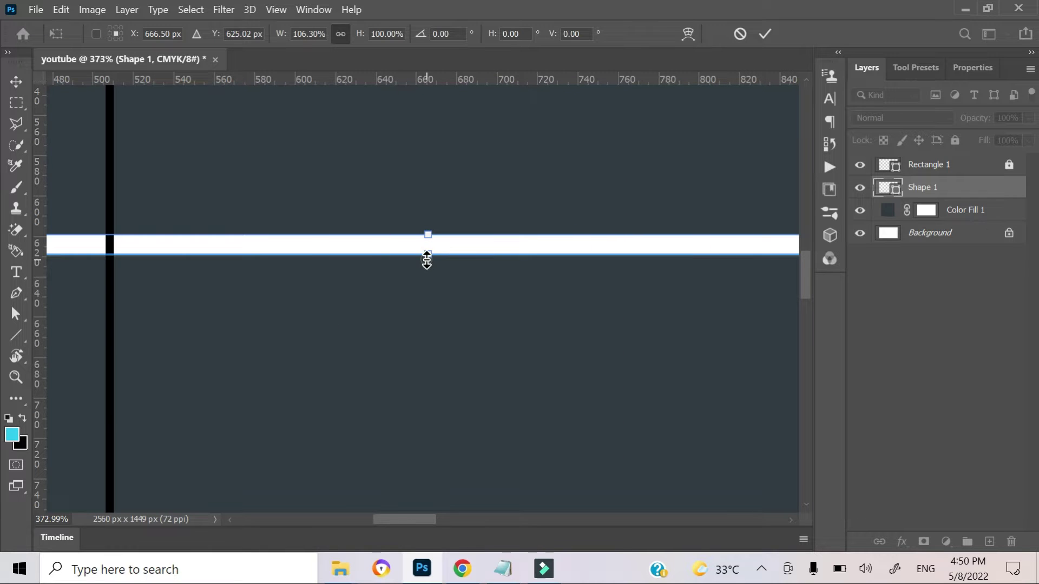
{"action": "left_click_drag", "start_coordinate": [427, 261], "coordinate": [417, 253]}
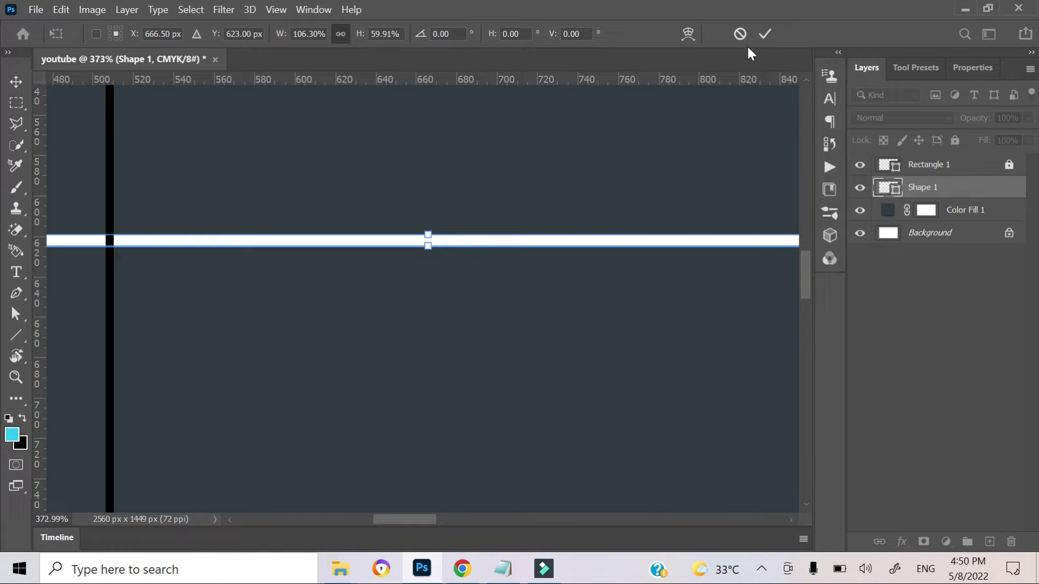
{"action": "left_click", "coordinate": [764, 34]}
{"action": "scroll", "coordinate": [570, 355], "scroll_direction": "down", "scroll_amount": 5}
{"action": "left_click_drag", "start_coordinate": [593, 360], "coordinate": [440, 344]}
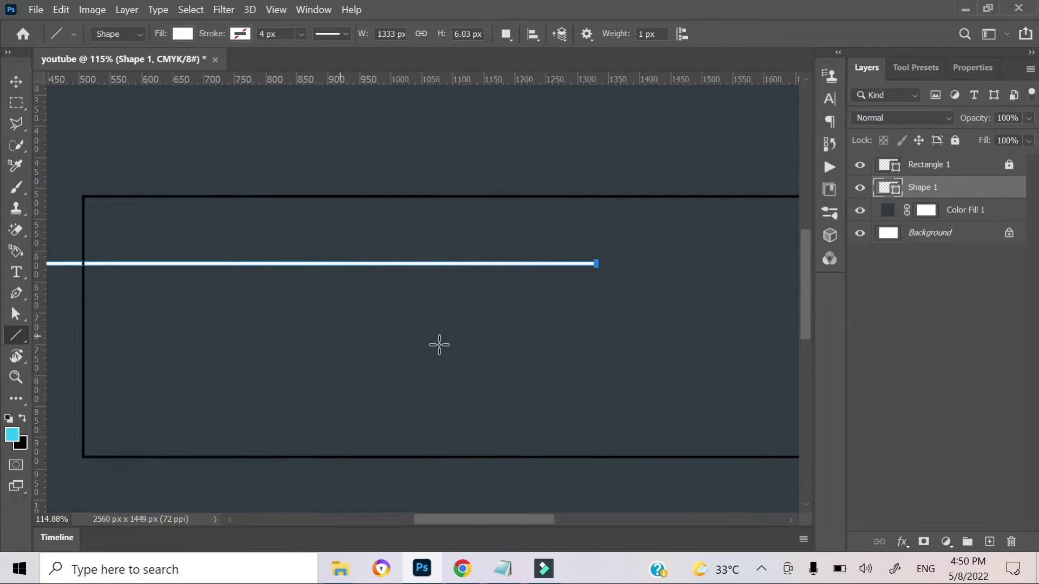
{"action": "scroll", "coordinate": [440, 345], "scroll_direction": "down", "scroll_amount": 3}
{"action": "left_click_drag", "start_coordinate": [343, 324], "coordinate": [557, 321]}
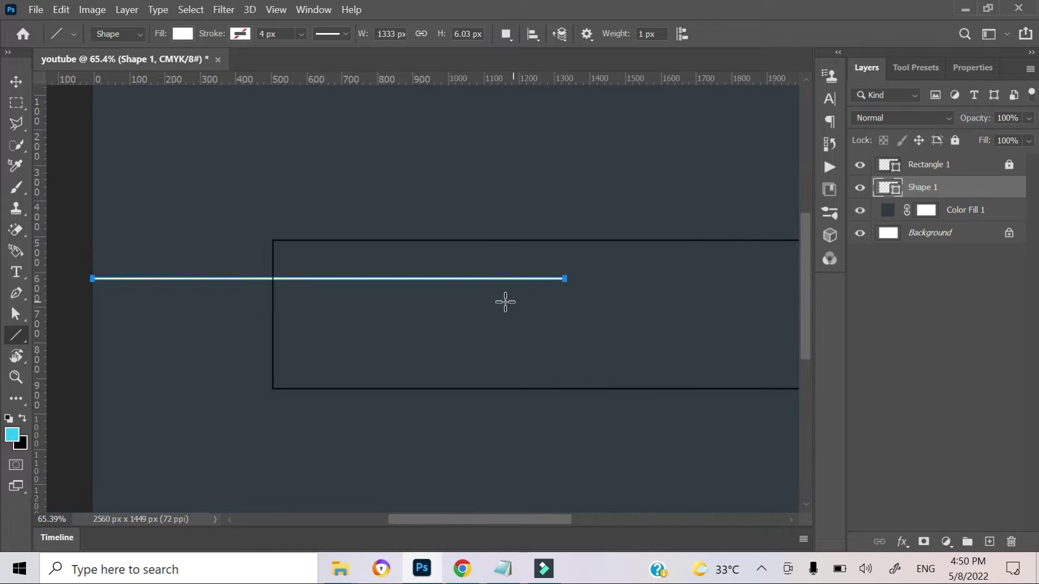
Choose Overcame Demo Regular as the text font
{"action": "key", "text": "t"}
{"action": "left_click", "coordinate": [829, 98]}
{"action": "left_click", "coordinate": [685, 99]}
{"action": "type", "text": "over"}
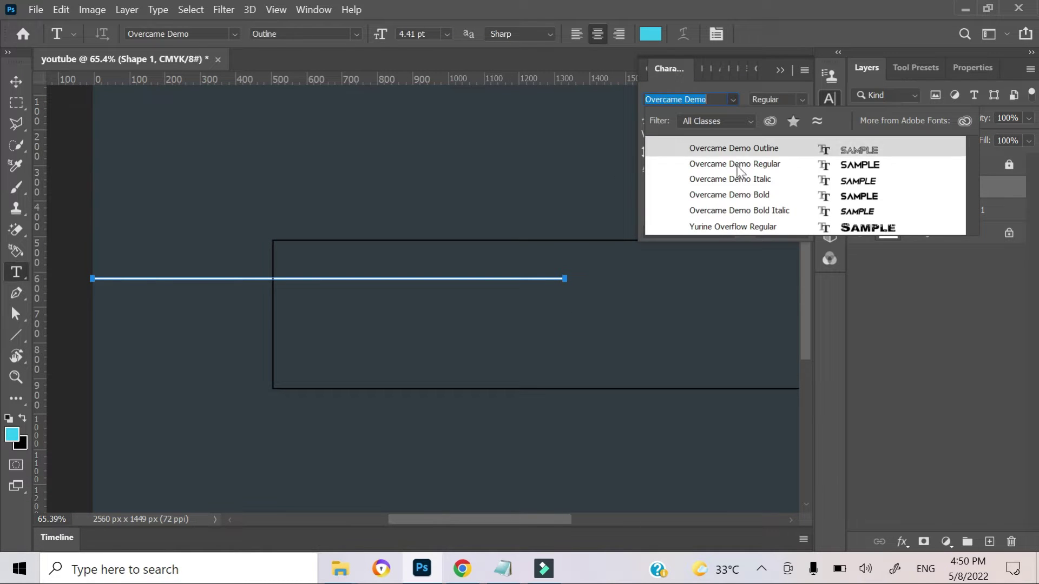
{"action": "left_click", "coordinate": [737, 163]}
Type YANKY DESIGNS at 104 pt inside the box
{"action": "left_click", "coordinate": [419, 305]}
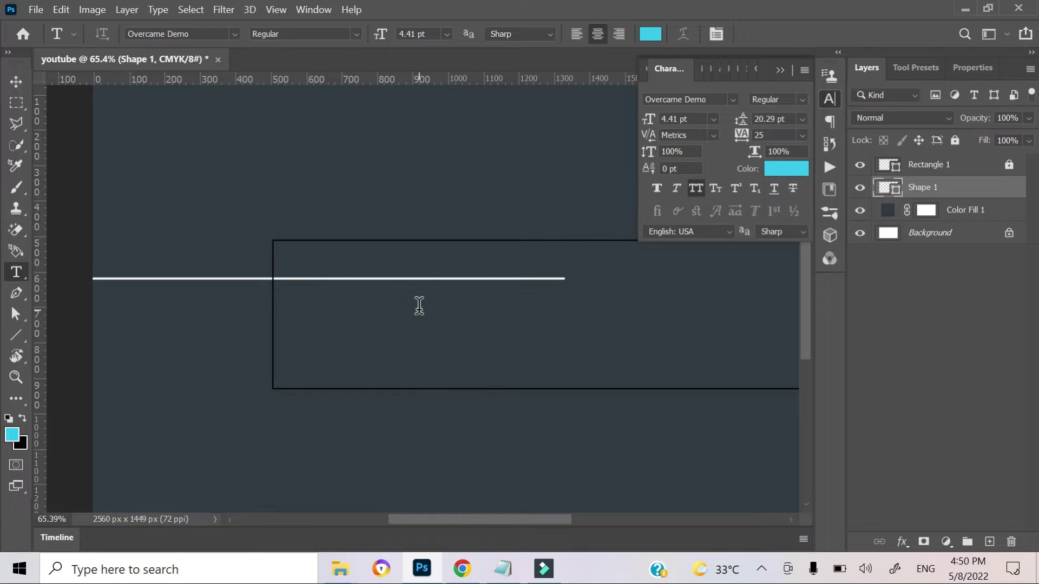
{"action": "left_click_drag", "start_coordinate": [380, 34], "coordinate": [461, 41]}
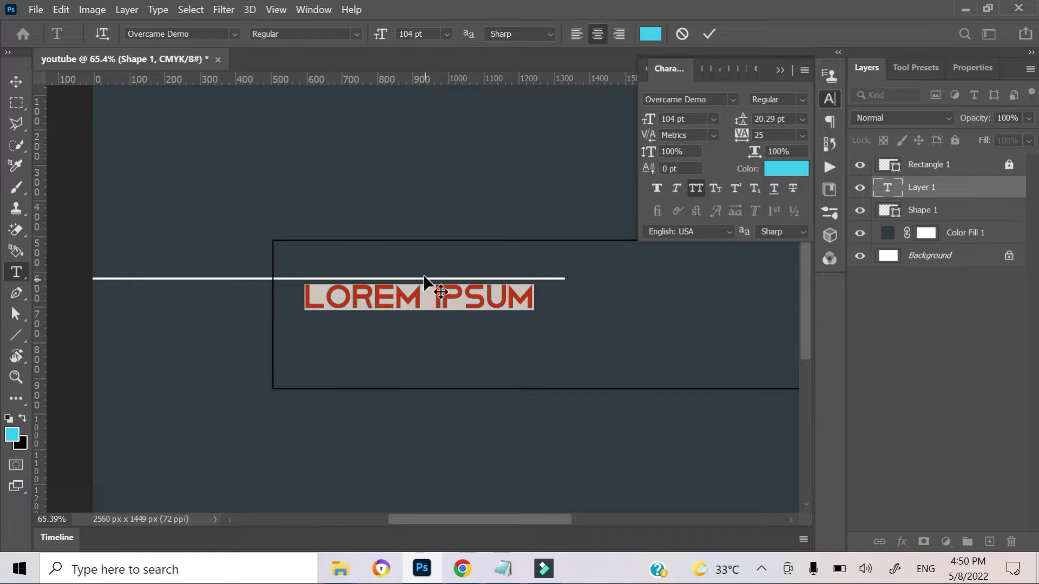
{"action": "type", "text": "YANKY"}
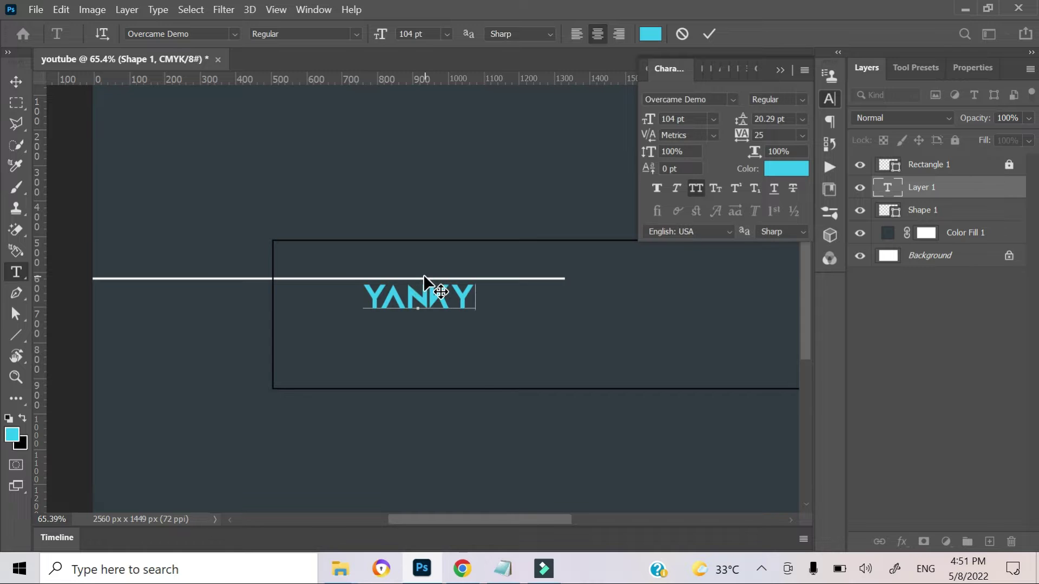
{"action": "type", "text": " DESI"}
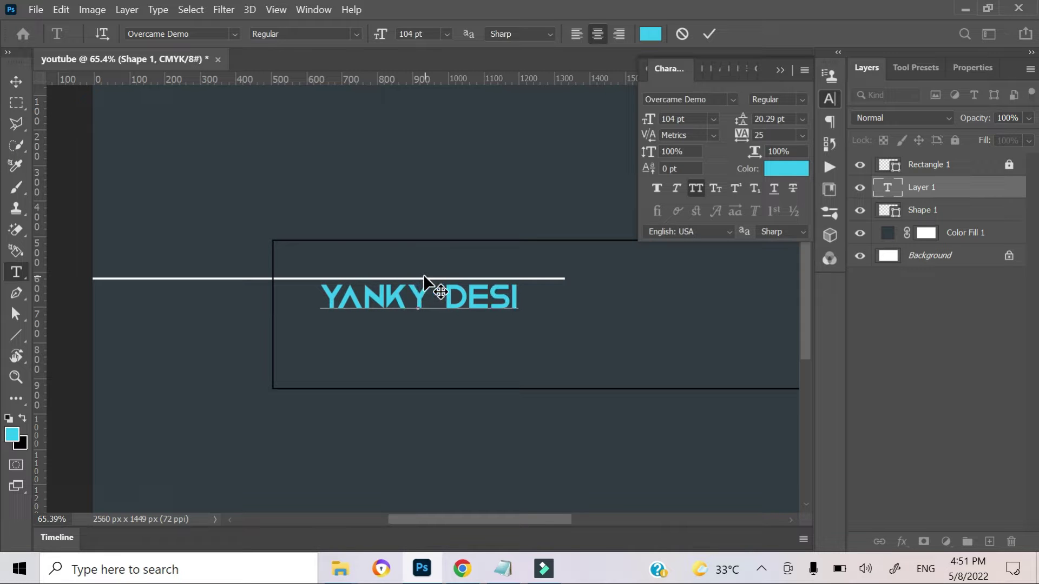
{"action": "type", "text": "NGS"}
{"action": "key", "text": "BackSpace"}
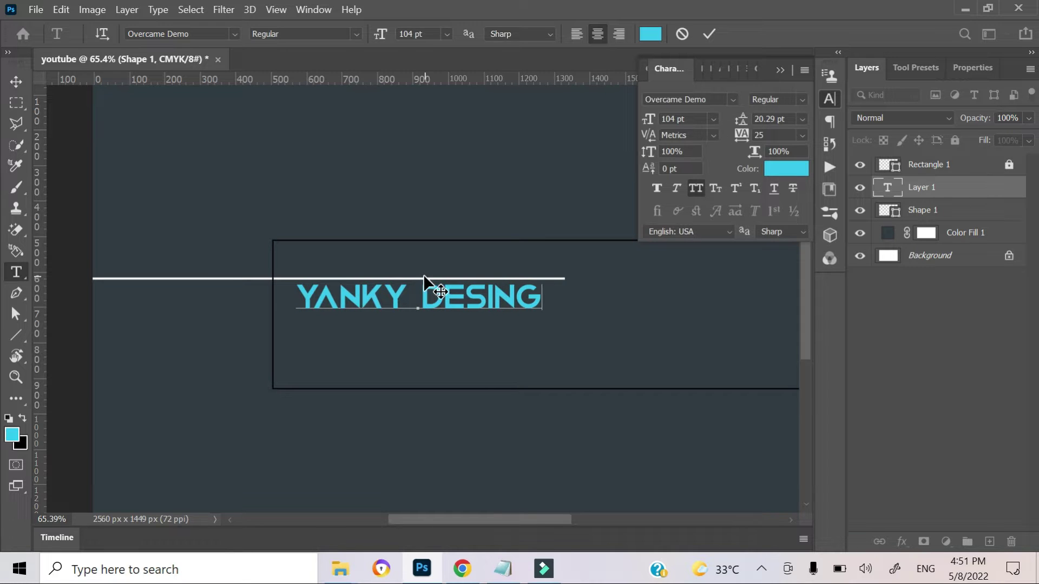
{"action": "key", "text": "BackSpace"}
{"action": "key", "text": "BackSpace"}
{"action": "key", "text": "BackSpace"}
{"action": "type", "text": "DE"}
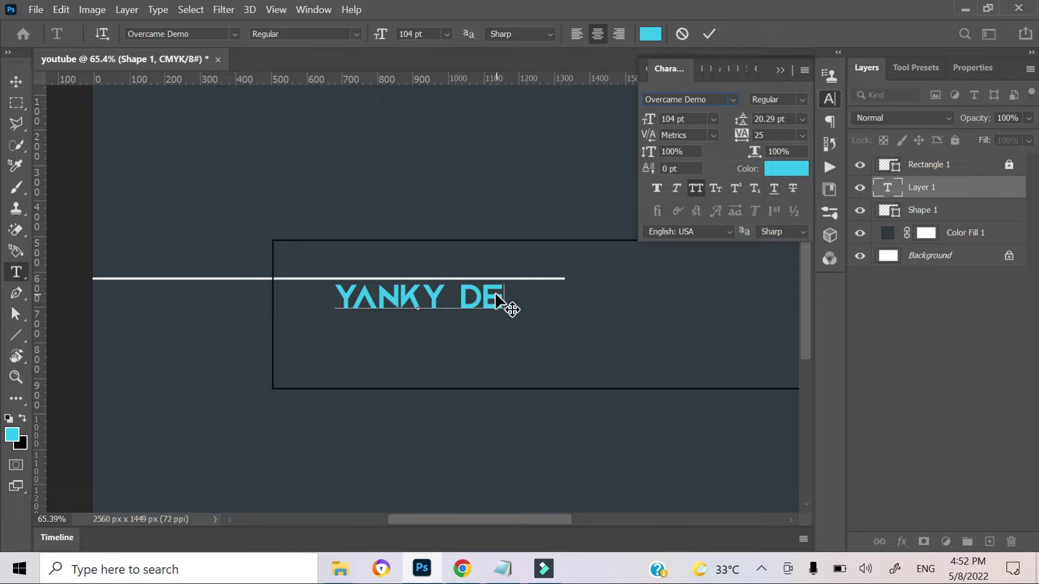
{"action": "type", "text": "SI"}
{"action": "key", "text": "BackSpace"}
{"action": "type", "text": "SIGNG"}
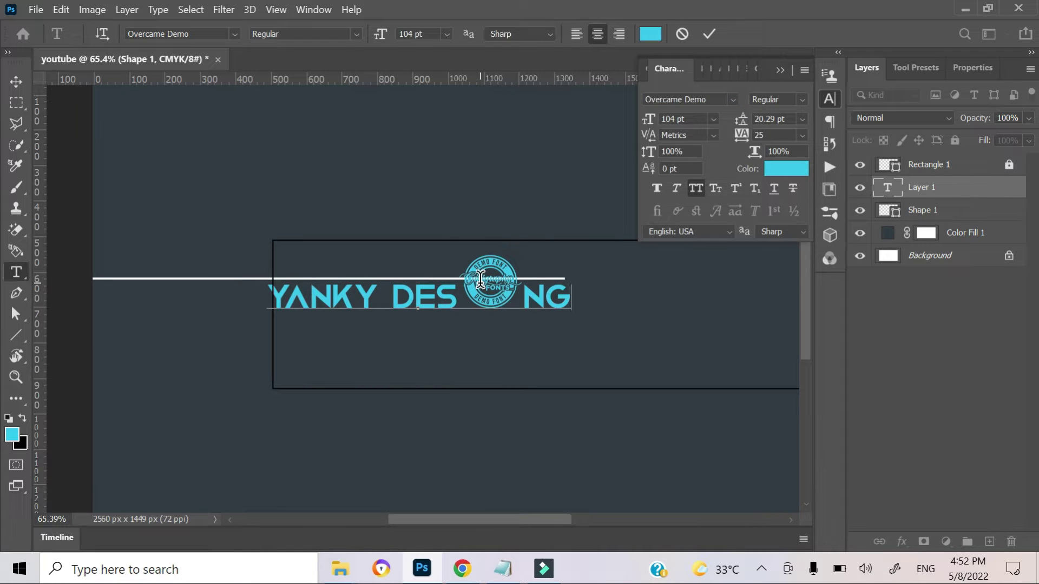
{"action": "key", "text": "BackSpace"}
{"action": "key", "text": "BackSpace"}
{"action": "key", "text": "BackSpace"}
{"action": "type", "text": "GNS"}
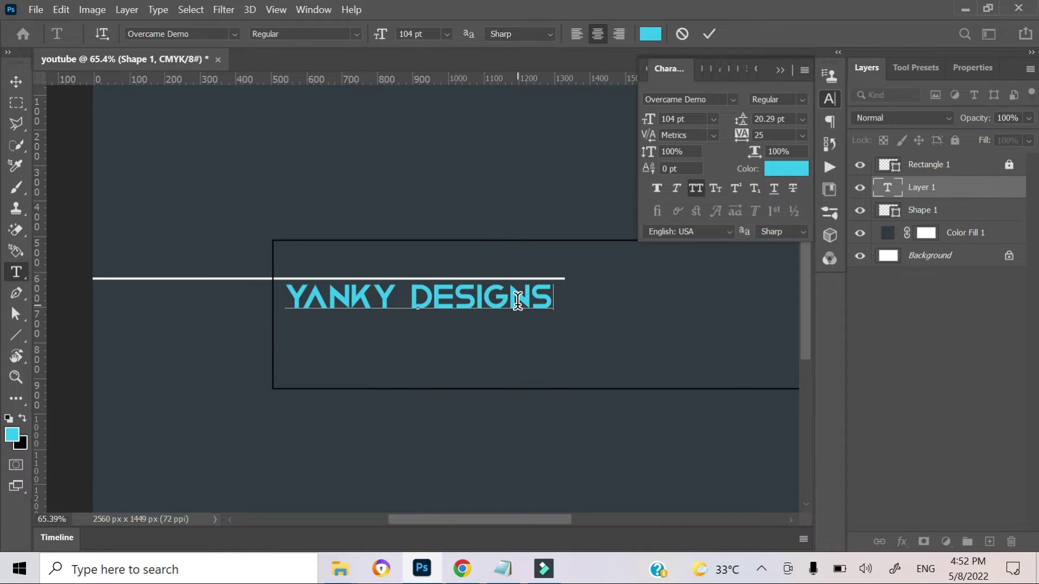
Give the word DESIGNS the Outline font style and commit the text
{"action": "left_click_drag", "start_coordinate": [443, 297], "coordinate": [559, 272]}
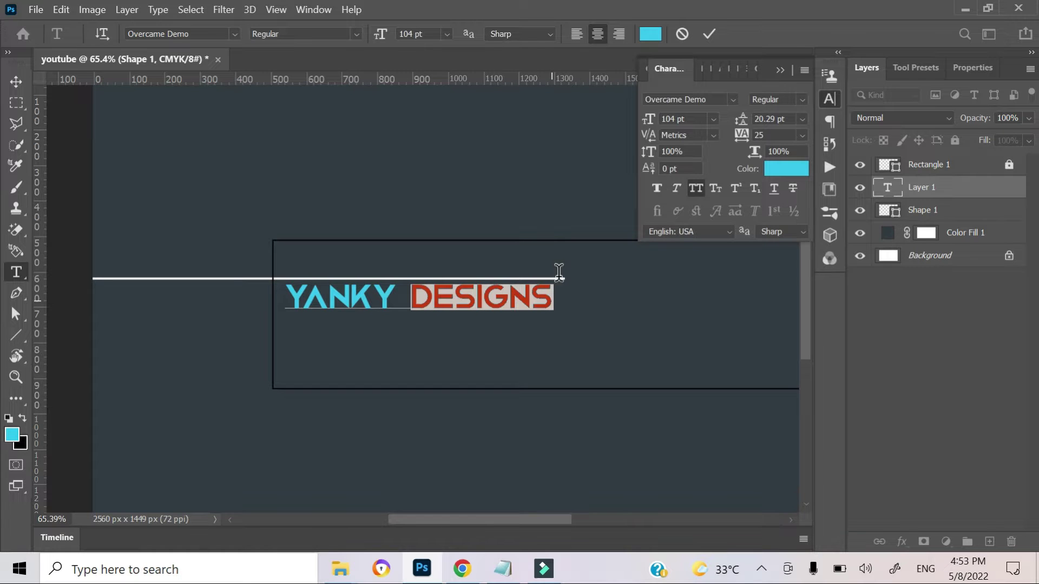
{"action": "left_click", "coordinate": [801, 100]}
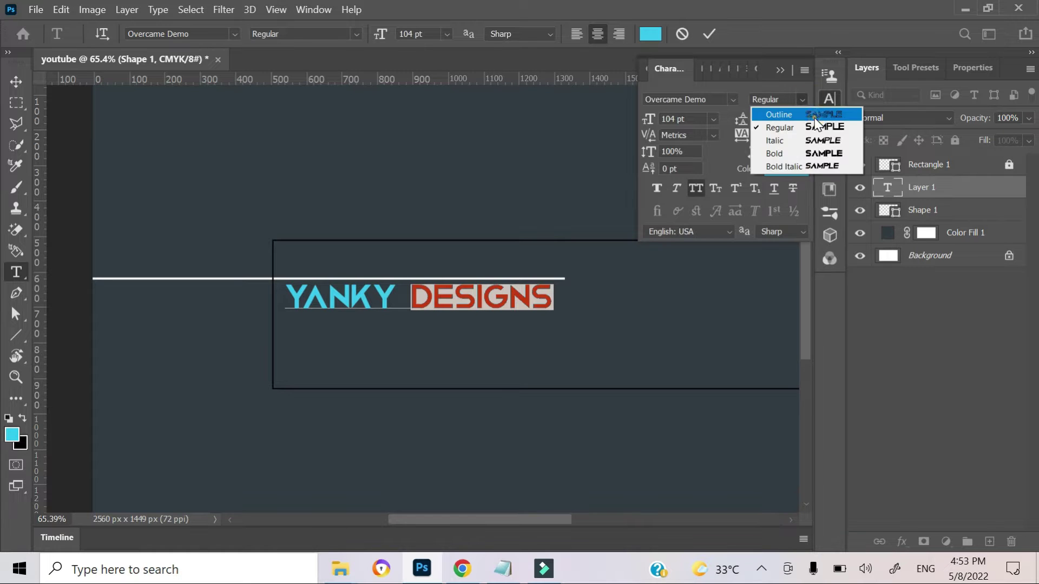
{"action": "left_click", "coordinate": [790, 70]}
{"action": "left_click", "coordinate": [710, 33]}
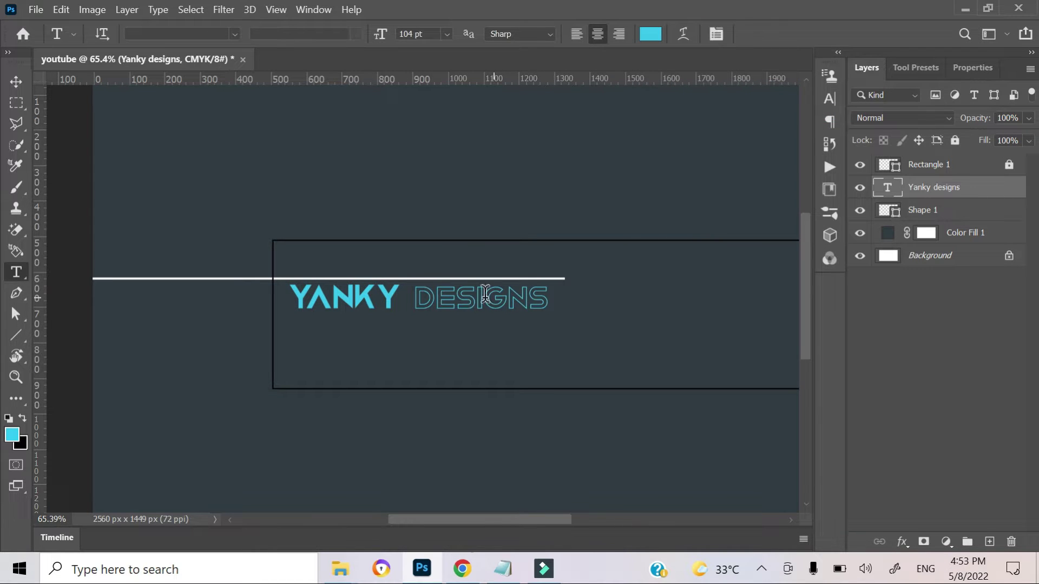
Reposition the YANKY DESIGNS heading slightly within the box
{"action": "key", "text": "v"}
{"action": "scroll", "coordinate": [396, 341], "scroll_direction": "down", "scroll_amount": 3}
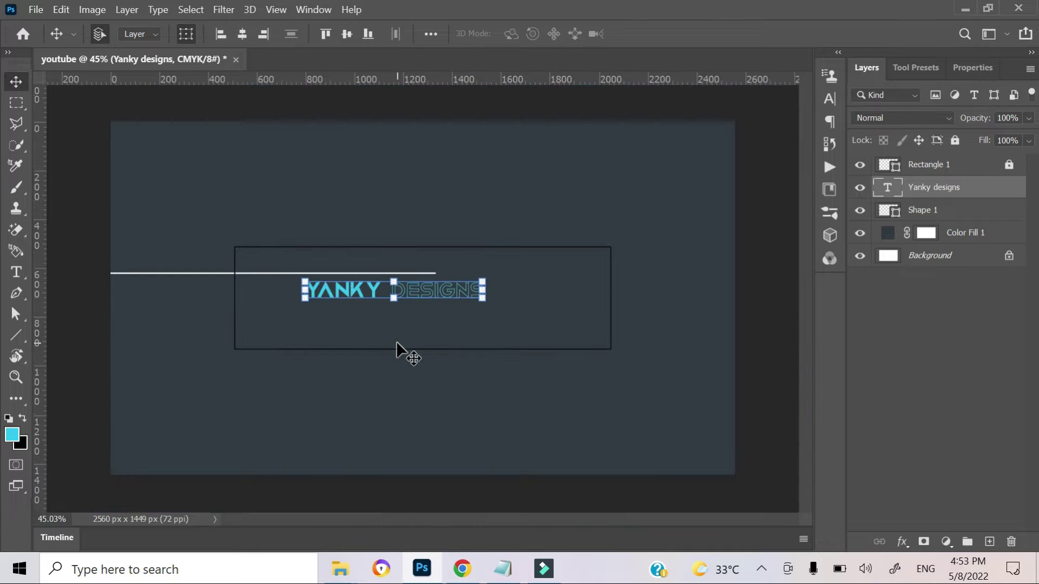
{"action": "scroll", "coordinate": [398, 374], "scroll_direction": "up", "scroll_amount": 2}
{"action": "left_click_drag", "start_coordinate": [379, 326], "coordinate": [372, 329]}
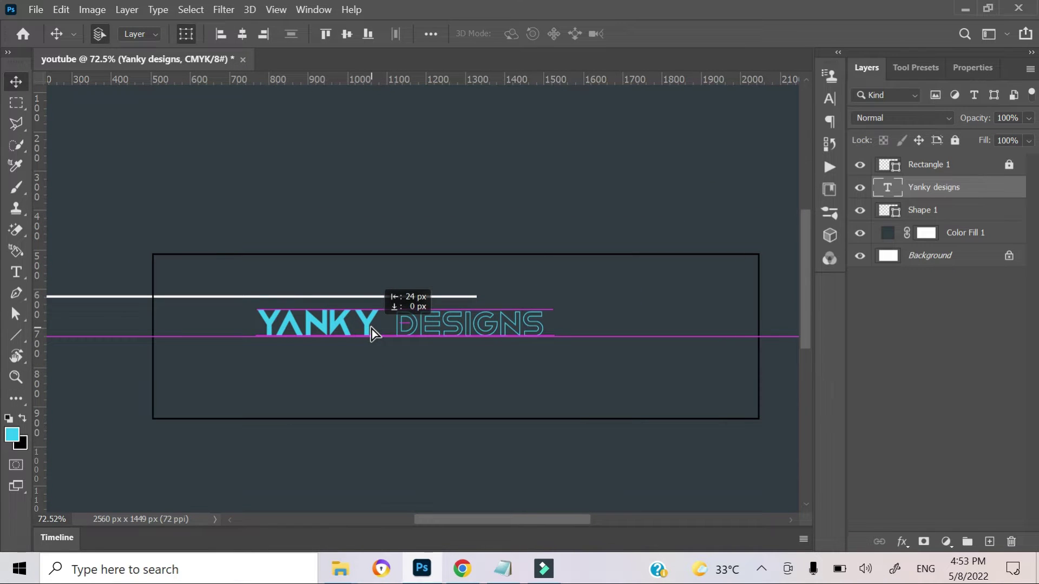
{"action": "left_click", "coordinate": [357, 370]}
Shorten the white line to end before DESIGNS and nudge it down 20 px
{"action": "scroll", "coordinate": [343, 369], "scroll_direction": "up", "scroll_amount": 2}
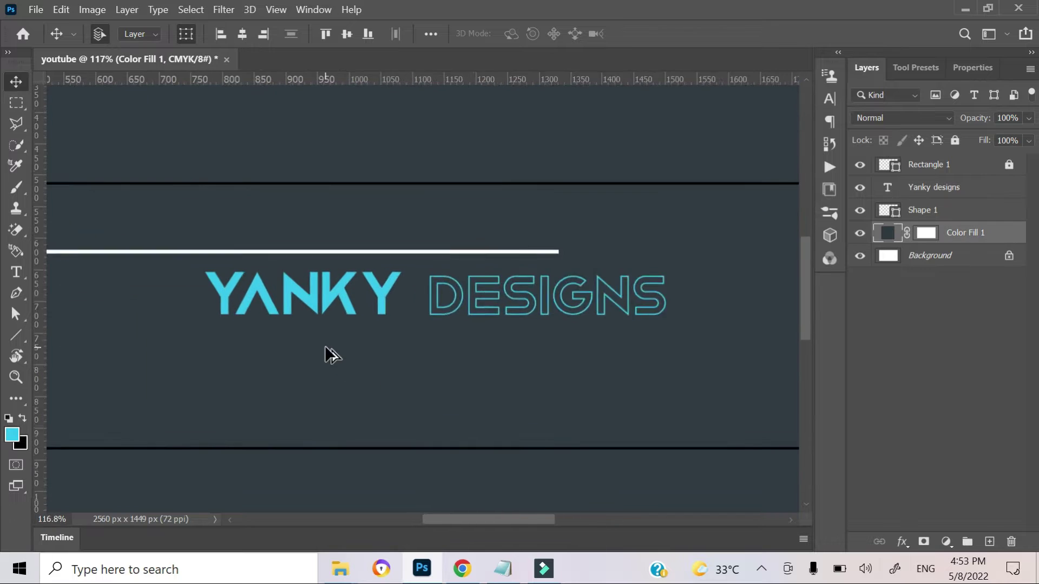
{"action": "scroll", "coordinate": [324, 345], "scroll_direction": "up", "scroll_amount": 2}
{"action": "scroll", "coordinate": [547, 378], "scroll_direction": "up", "scroll_amount": 3}
{"action": "left_click_drag", "start_coordinate": [540, 367], "coordinate": [343, 343]}
{"action": "left_click", "coordinate": [484, 328]}
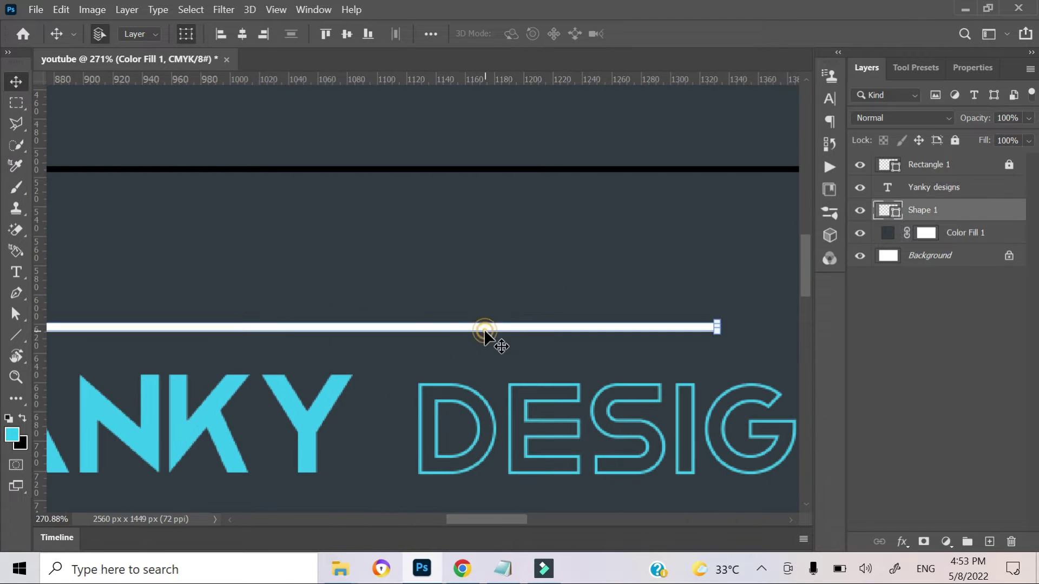
{"action": "key", "text": "ctrl+t"}
{"action": "left_click_drag", "start_coordinate": [716, 327], "coordinate": [415, 327]}
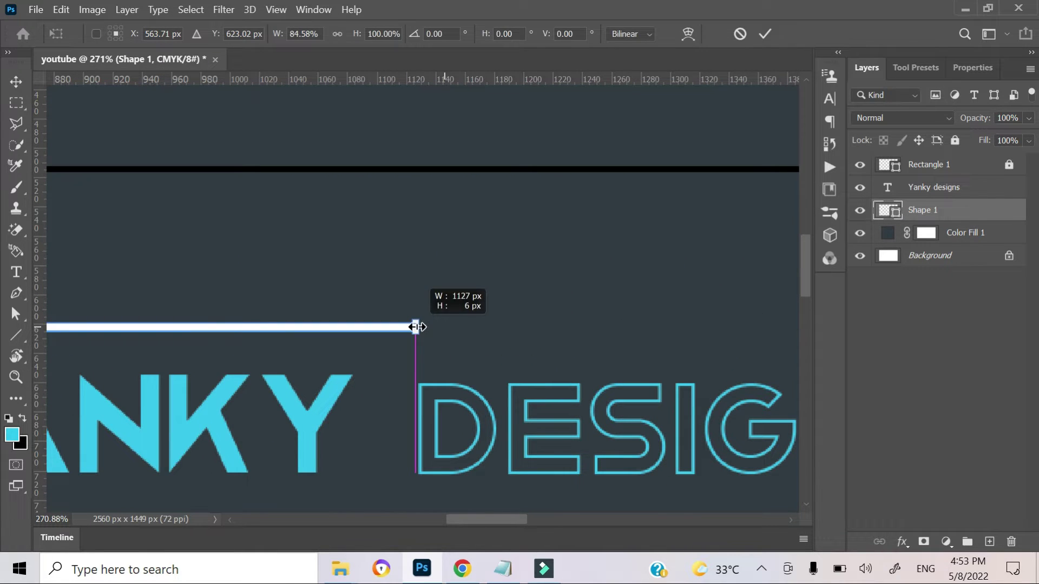
{"action": "scroll", "coordinate": [350, 420], "scroll_direction": "up", "scroll_amount": 3}
{"action": "left_click_drag", "start_coordinate": [259, 418], "coordinate": [420, 301]}
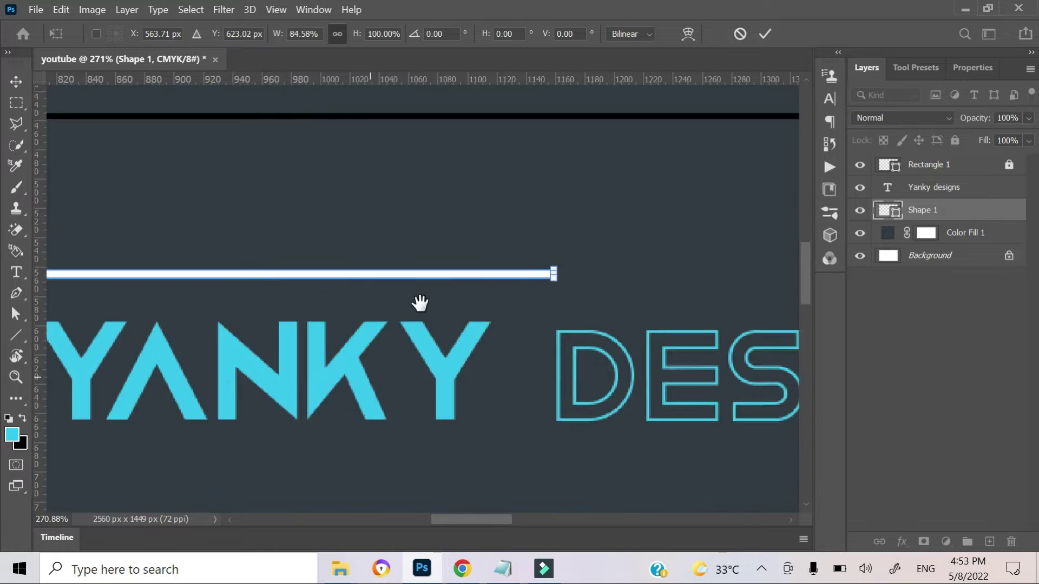
{"action": "key", "text": "shift+Down"}
{"action": "key", "text": "shift+Down"}
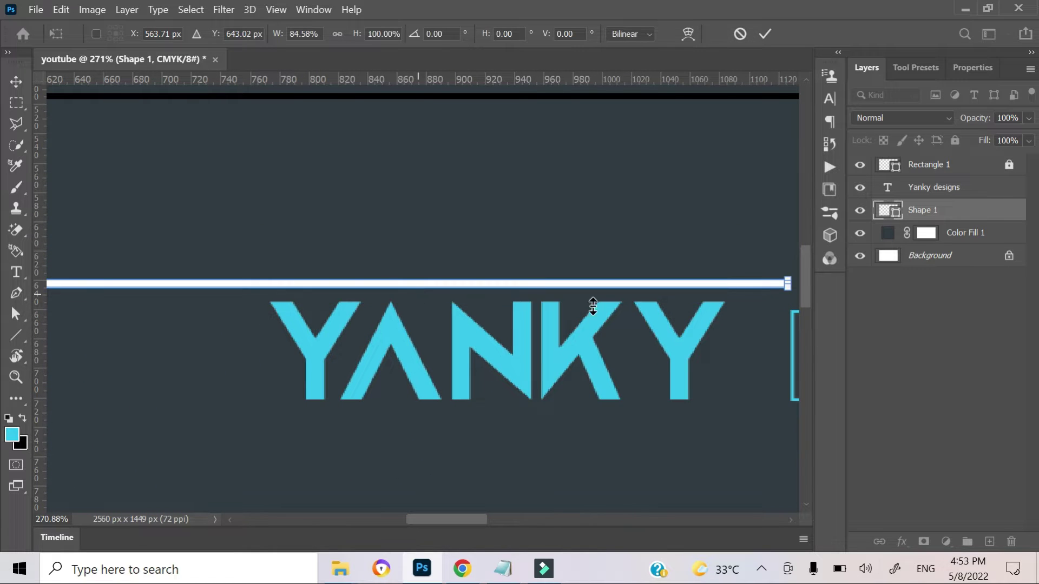
Extend the line to end just past YANKY and apply the transform
{"action": "scroll", "coordinate": [577, 423], "scroll_direction": "down", "scroll_amount": 3}
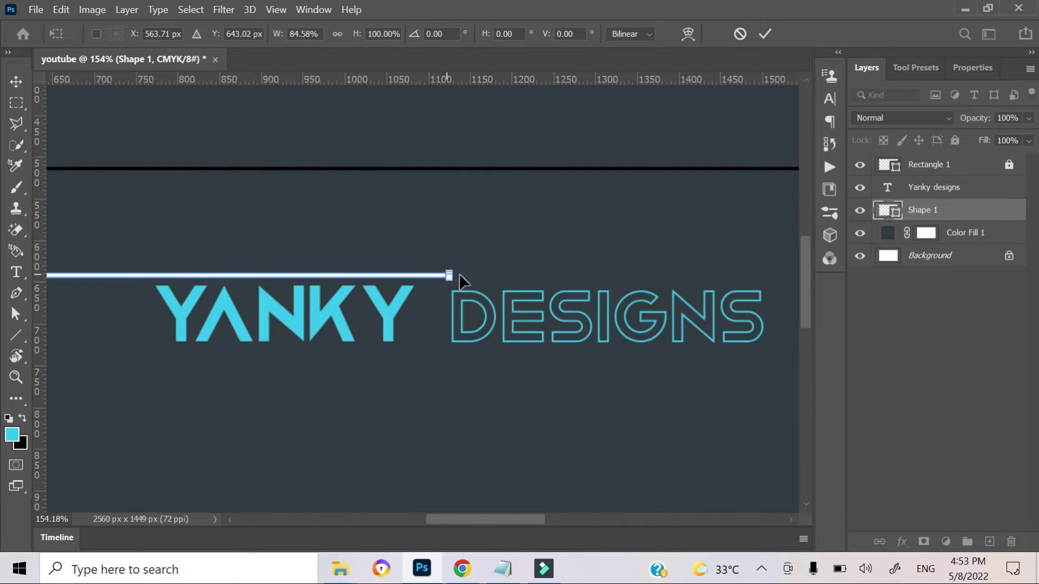
{"action": "scroll", "coordinate": [445, 277], "scroll_direction": "up", "scroll_amount": 2}
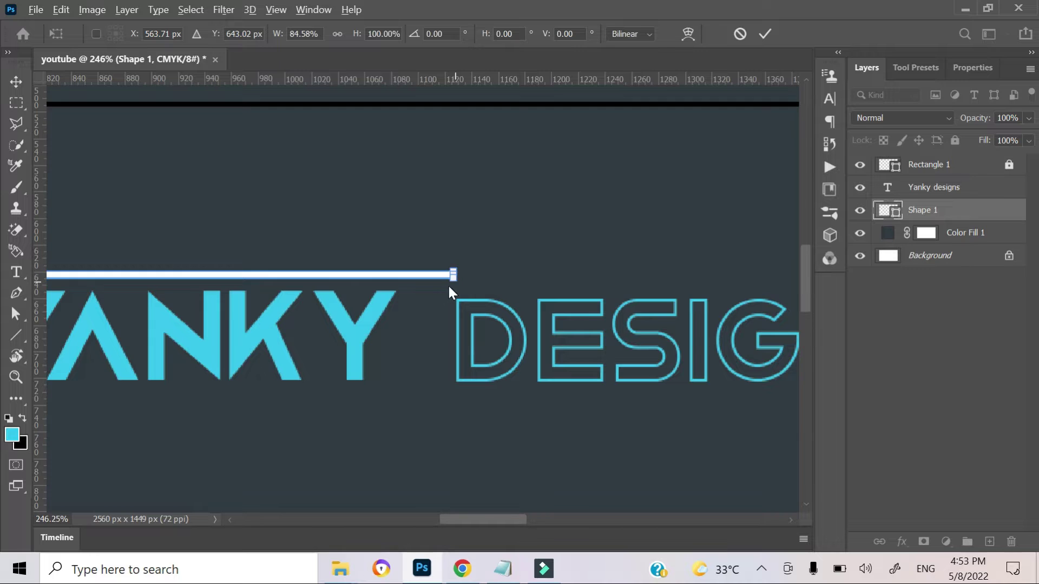
{"action": "scroll", "coordinate": [454, 273], "scroll_direction": "up", "scroll_amount": 2}
{"action": "left_click_drag", "start_coordinate": [453, 265], "coordinate": [701, 268]}
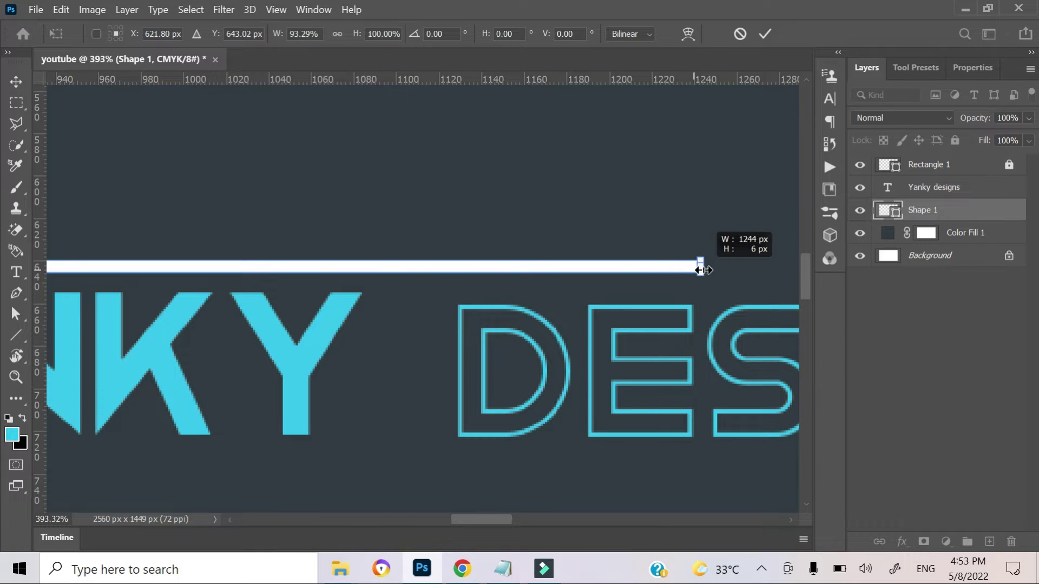
{"action": "left_click", "coordinate": [764, 34]}
{"action": "scroll", "coordinate": [560, 271], "scroll_direction": "down", "scroll_amount": 6}
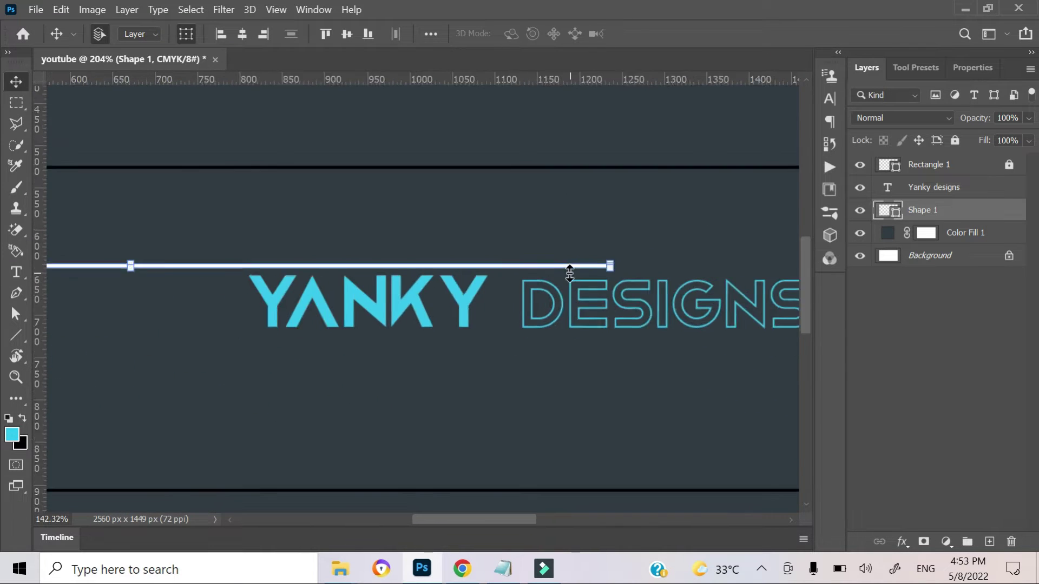
{"action": "left_click", "coordinate": [506, 354]}
{"action": "scroll", "coordinate": [460, 349], "scroll_direction": "down", "scroll_amount": 1}
Add a 50 pt italic WELCOME TO MY CHANNEL tagline above the white line
{"action": "scroll", "coordinate": [449, 341], "scroll_direction": "up", "scroll_amount": 2}
{"action": "key", "text": "t"}
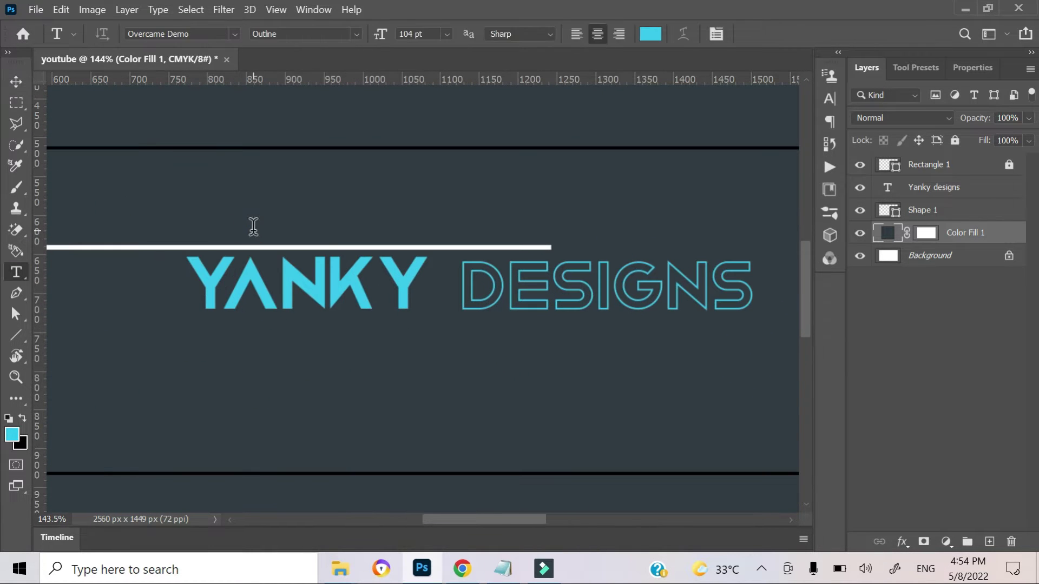
{"action": "left_click", "coordinate": [253, 226]}
{"action": "type", "text": "50"}
{"action": "key", "text": "Return"}
{"action": "type", "text": "WELCOME TO M"}
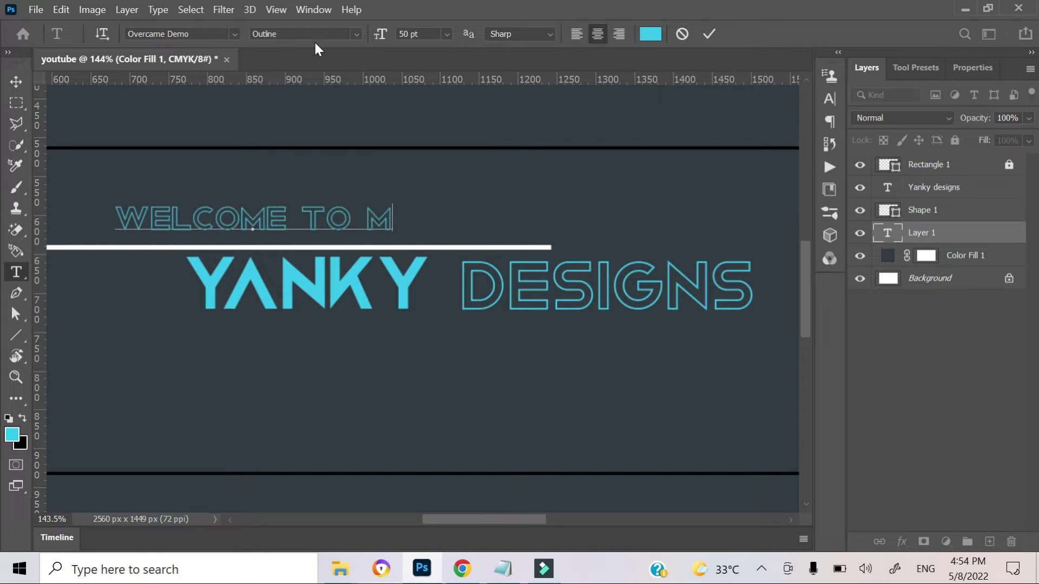
{"action": "type", "text": "Y CHANNCEL"}
{"action": "key", "text": "BackSpace"}
{"action": "key", "text": "BackSpace"}
{"action": "key", "text": "BackSpace"}
{"action": "type", "text": "EL"}
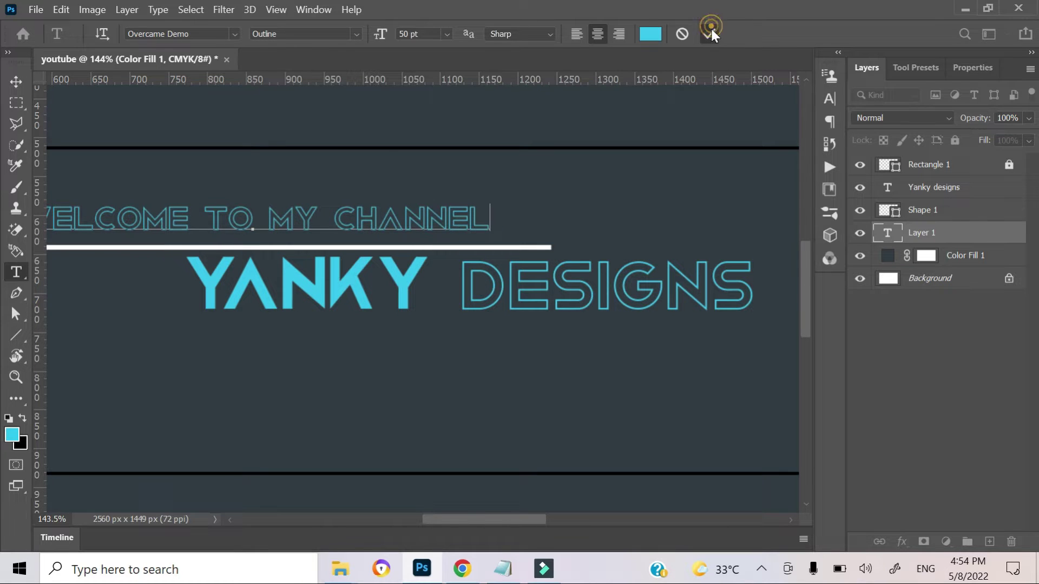
{"action": "left_click", "coordinate": [710, 35]}
{"action": "left_click", "coordinate": [829, 98]}
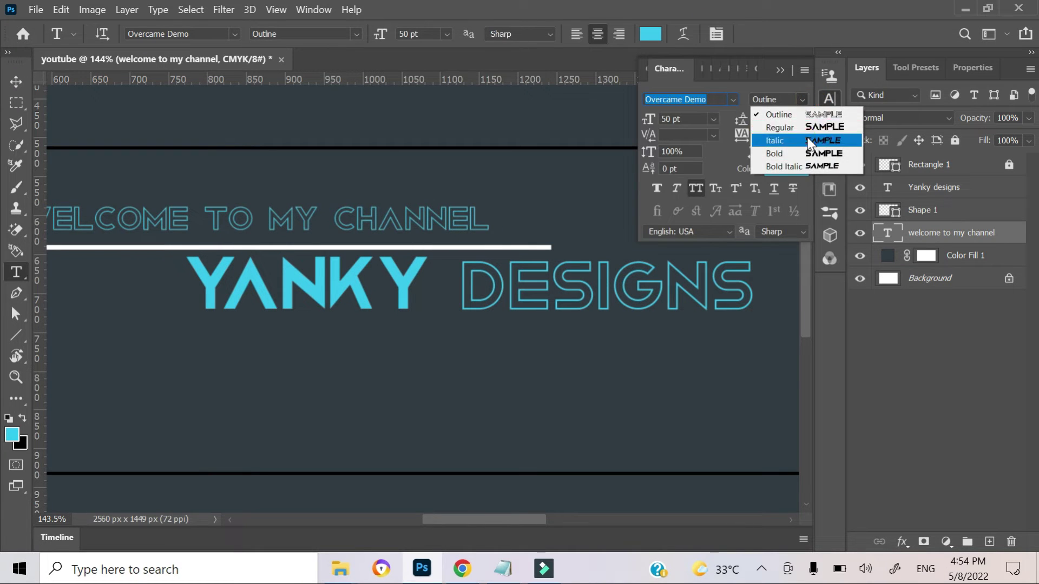
{"action": "left_click", "coordinate": [808, 141]}
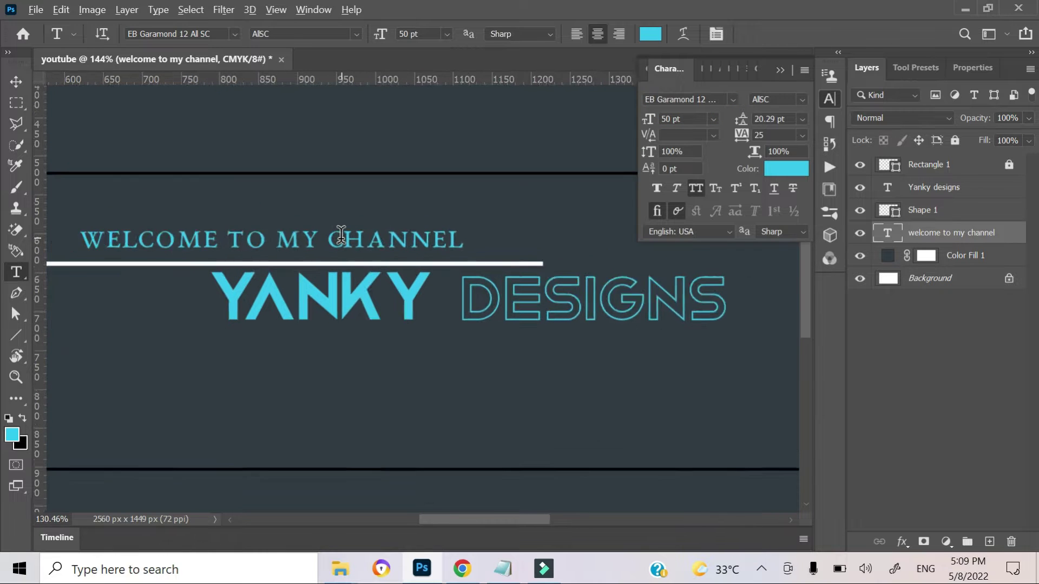
Lower the tagline slightly and set it to 35 pt with 425 tracking
{"action": "key", "text": "v"}
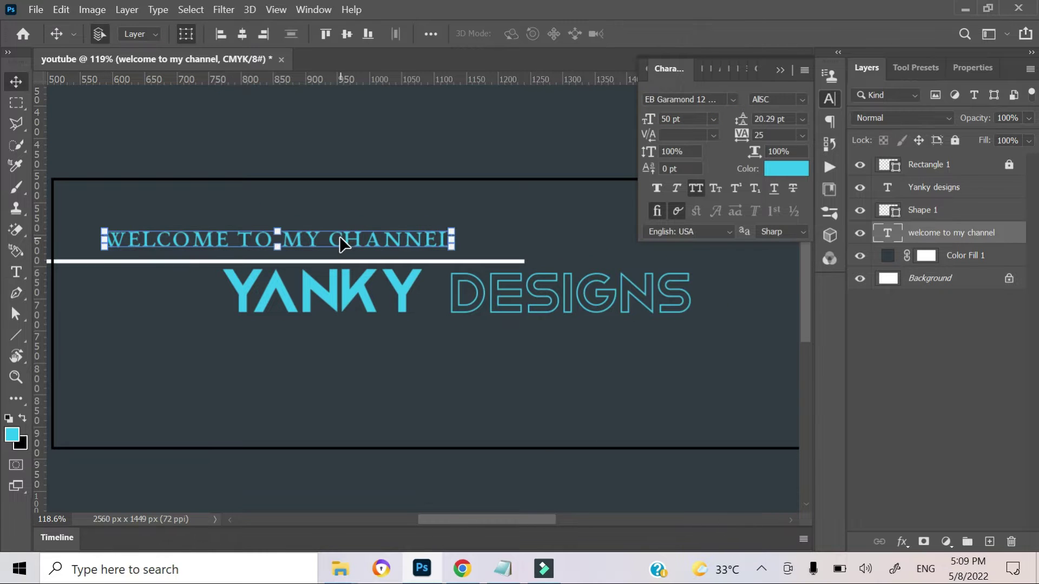
{"action": "left_click_drag", "start_coordinate": [339, 243], "coordinate": [341, 249]}
{"action": "left_click", "coordinate": [682, 118]}
{"action": "type", "text": "45"}
{"action": "key", "text": "Return"}
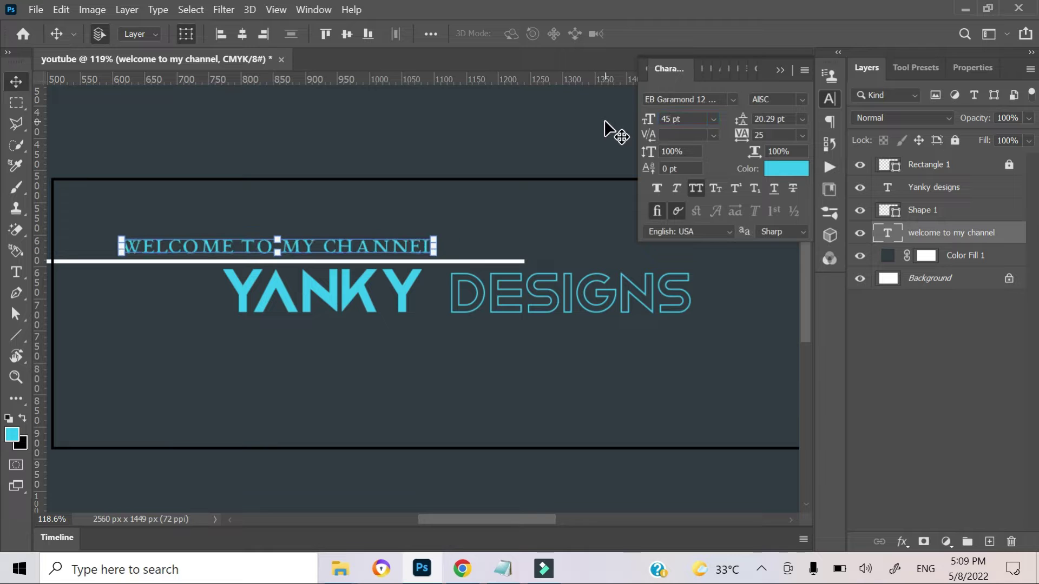
{"action": "left_click_drag", "start_coordinate": [741, 139], "coordinate": [754, 132]}
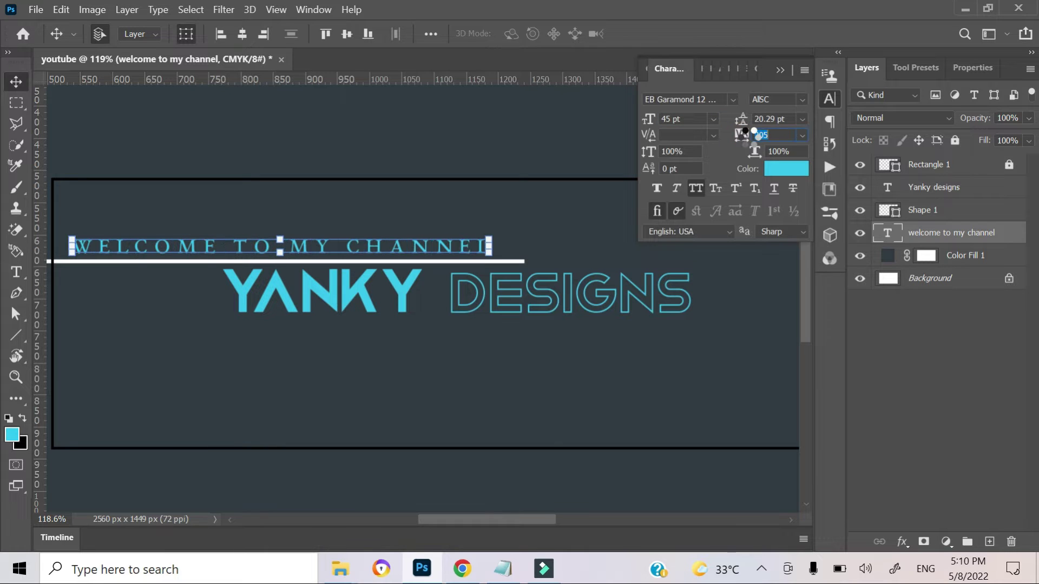
{"action": "left_click", "coordinate": [645, 120]}
{"action": "type", "text": "35"}
{"action": "key", "text": "Return"}
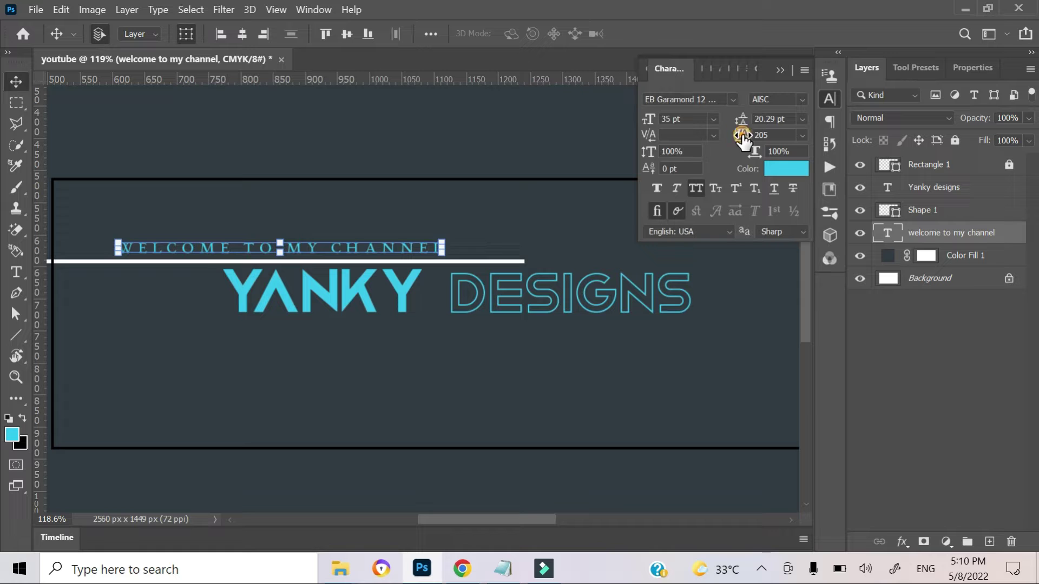
{"action": "left_click_drag", "start_coordinate": [743, 139], "coordinate": [754, 140]}
{"action": "left_click", "coordinate": [770, 70]}
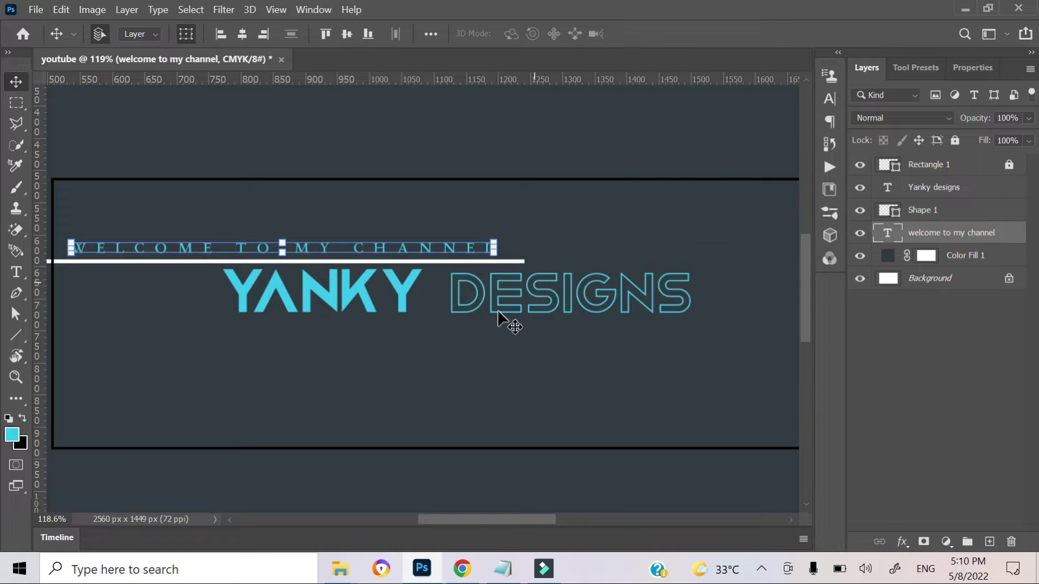
{"action": "left_click", "coordinate": [417, 376]}
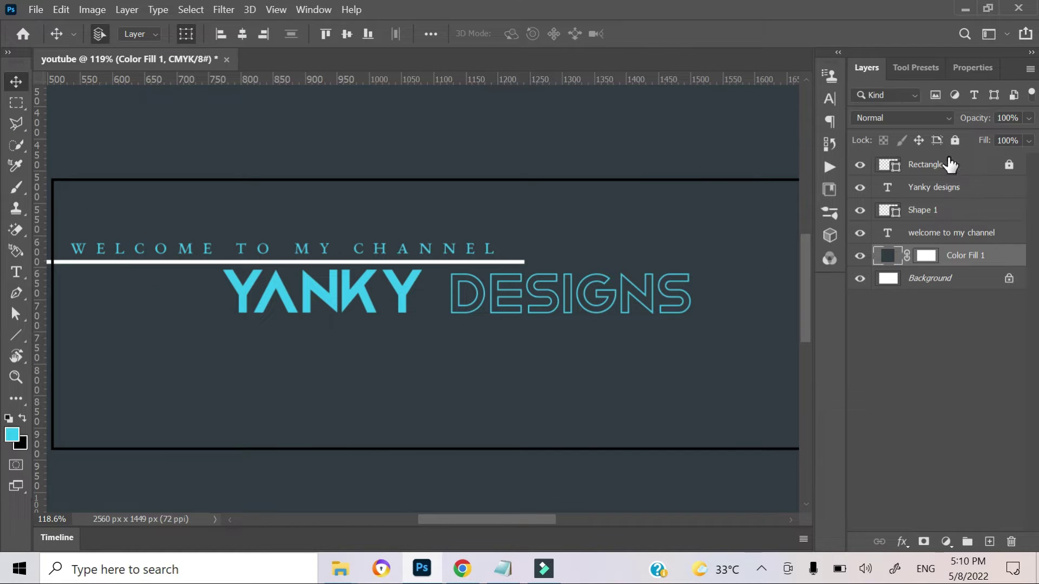
Recolour the tagline text white
{"action": "double_click", "coordinate": [887, 233]}
{"action": "left_click", "coordinate": [830, 97]}
{"action": "left_click", "coordinate": [786, 169]}
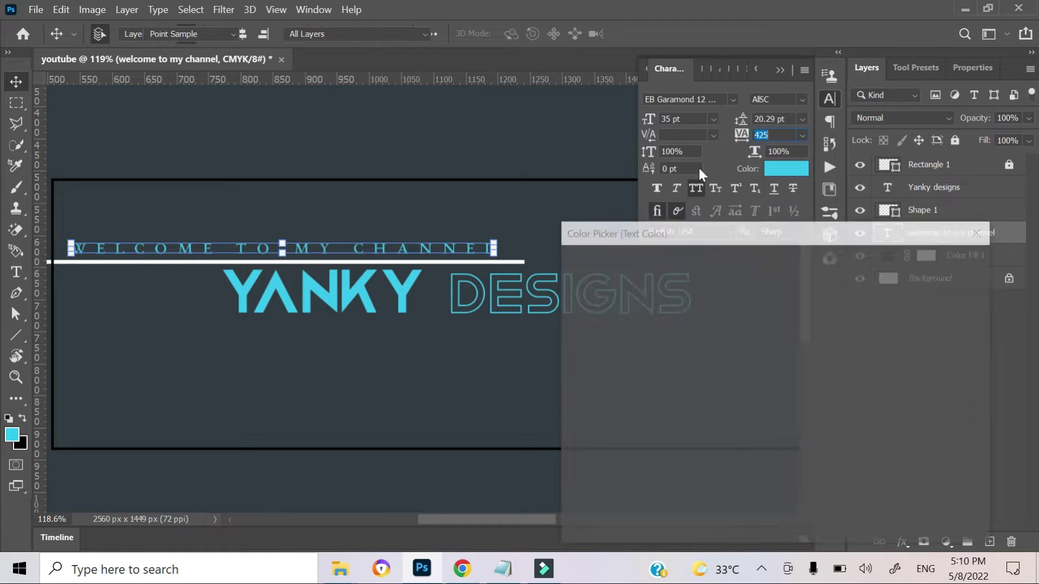
{"action": "left_click_drag", "start_coordinate": [565, 275], "coordinate": [568, 270]}
{"action": "left_click", "coordinate": [936, 264]}
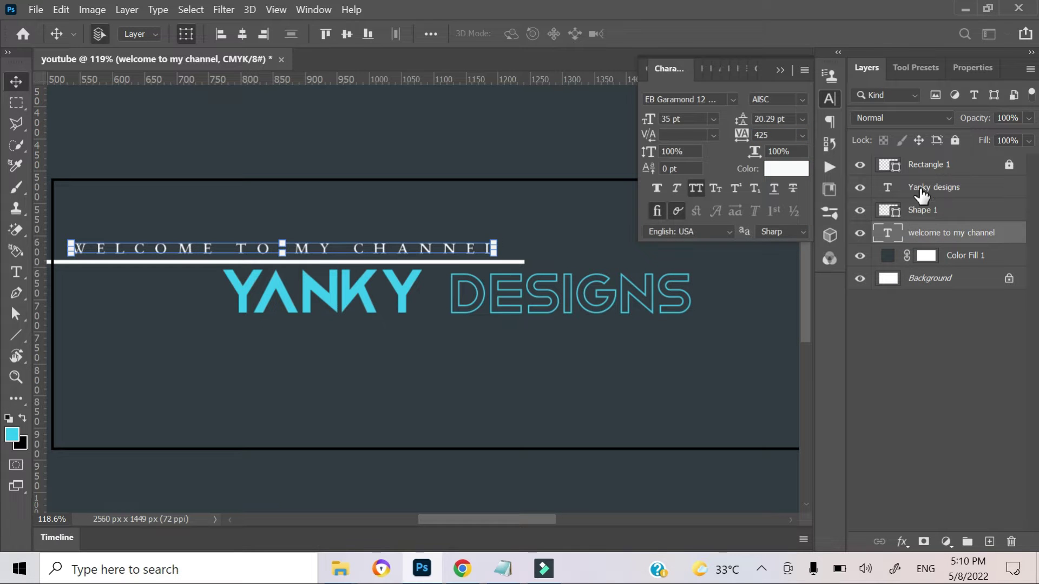
Color the word YANKY white in the Yanky designs title
{"action": "double_click", "coordinate": [395, 295]}
{"action": "left_click_drag", "start_coordinate": [425, 295], "coordinate": [221, 295]}
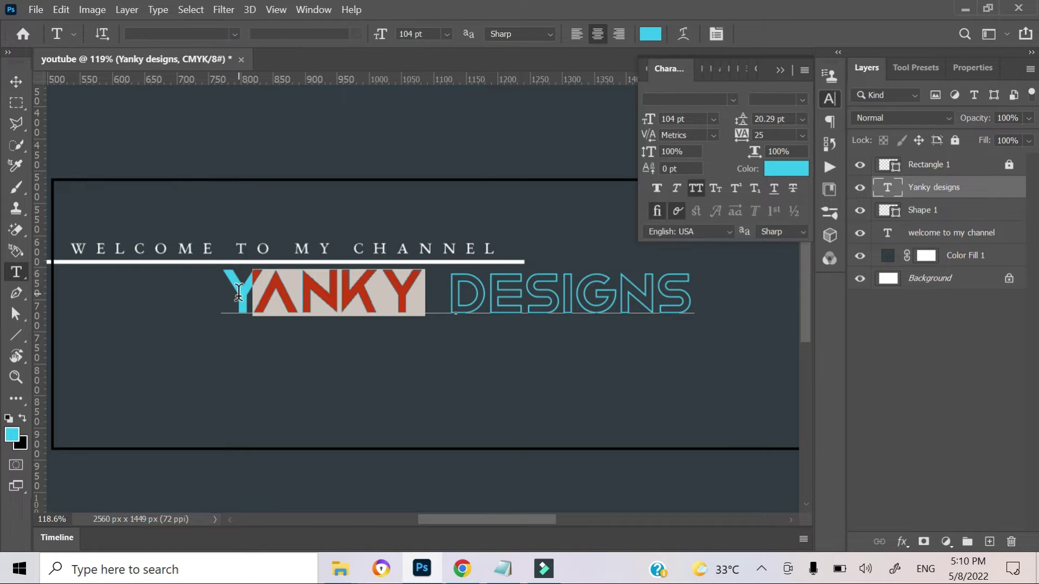
{"action": "left_click", "coordinate": [793, 190]}
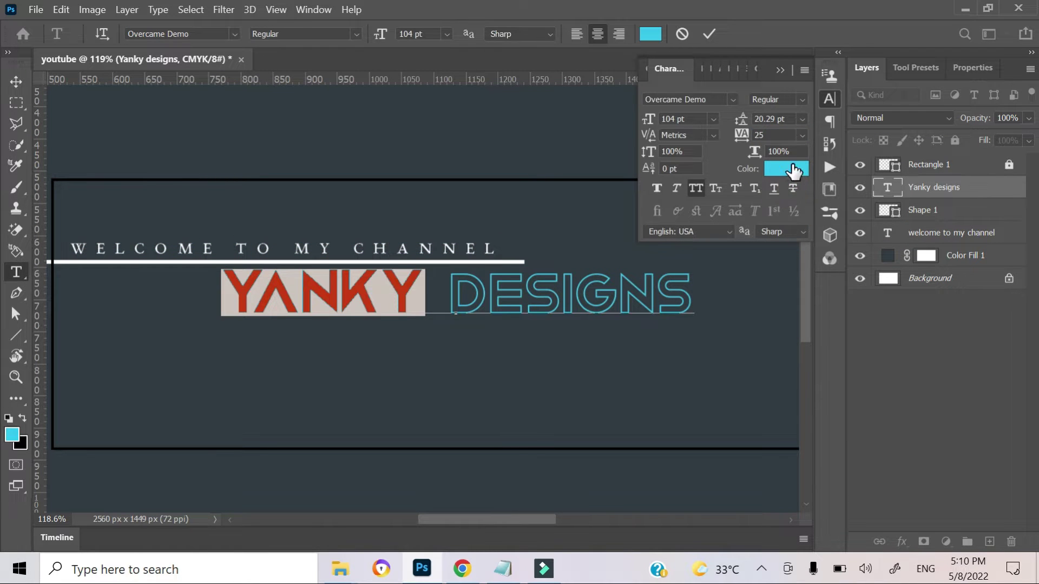
{"action": "left_click", "coordinate": [793, 171]}
{"action": "left_click", "coordinate": [568, 273]}
{"action": "left_click", "coordinate": [939, 264]}
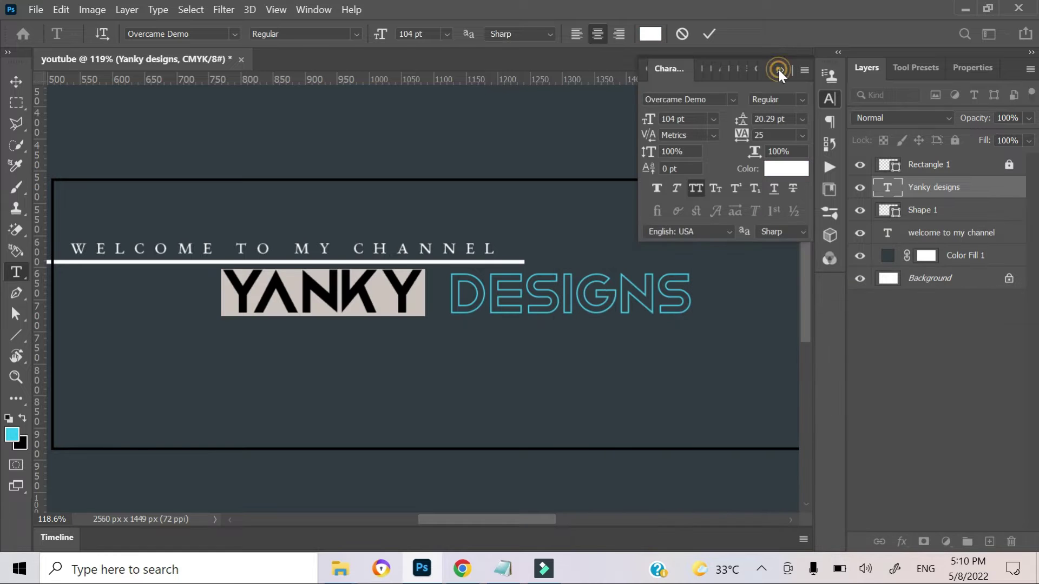
{"action": "left_click", "coordinate": [778, 67]}
{"action": "left_click", "coordinate": [709, 33]}
Zoom in on YANKY and the tagline and select the white line's layer
{"action": "scroll", "coordinate": [415, 289], "scroll_direction": "down", "scroll_amount": 3}
{"action": "scroll", "coordinate": [397, 329], "scroll_direction": "down", "scroll_amount": 1}
{"action": "scroll", "coordinate": [313, 304], "scroll_direction": "down", "scroll_amount": 1}
{"action": "scroll", "coordinate": [343, 303], "scroll_direction": "up", "scroll_amount": 3}
{"action": "scroll", "coordinate": [343, 303], "scroll_direction": "up", "scroll_amount": 4}
{"action": "left_click_drag", "start_coordinate": [343, 262], "coordinate": [496, 325]}
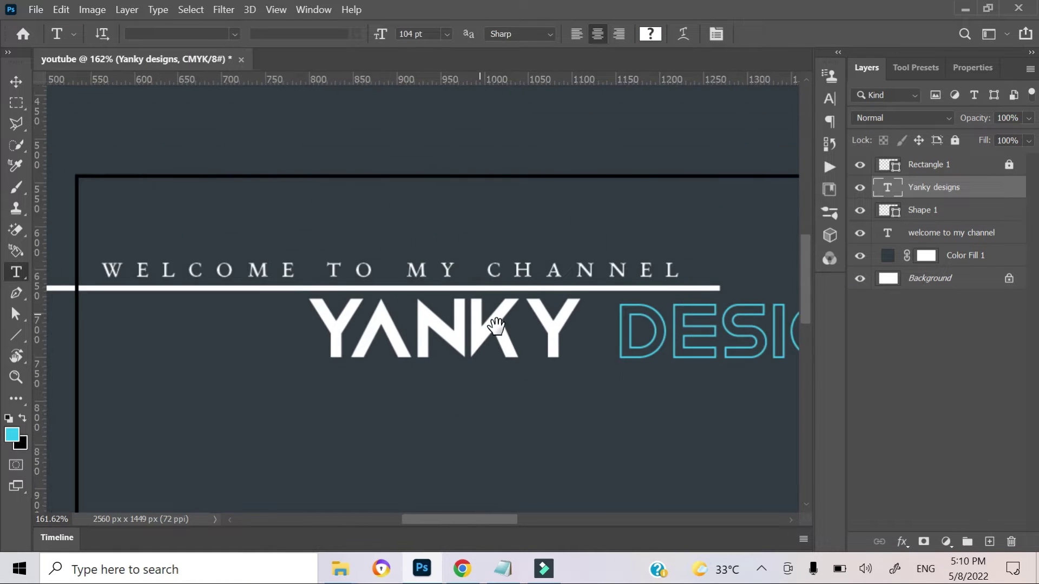
{"action": "scroll", "coordinate": [496, 324], "scroll_direction": "up", "scroll_amount": 3}
{"action": "key", "text": "v"}
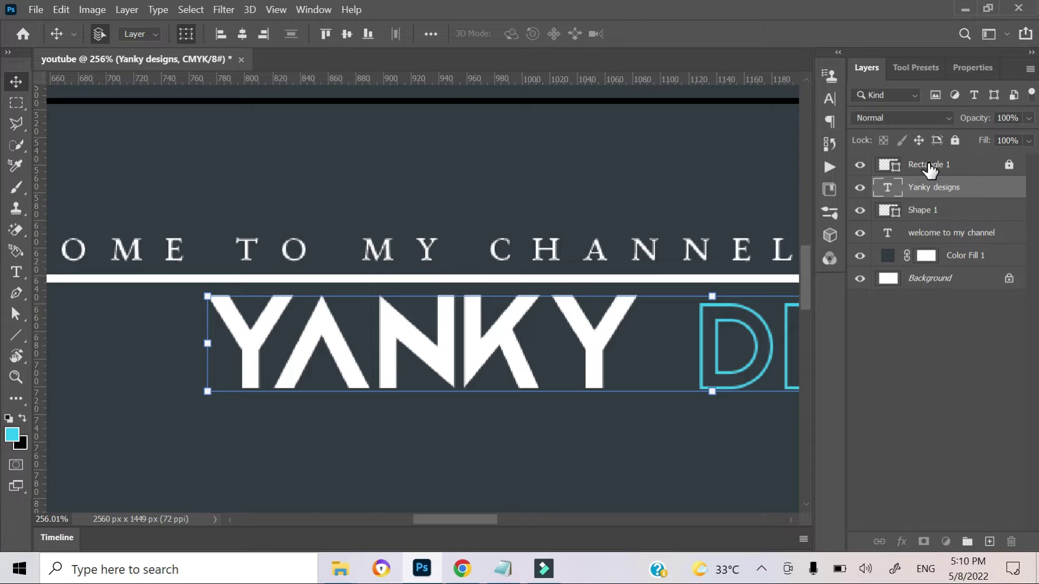
{"action": "left_click", "coordinate": [921, 209]}
Thin the white Shape 1 line under the tagline to about 3 px high
{"action": "scroll", "coordinate": [401, 294], "scroll_direction": "up", "scroll_amount": 2}
{"action": "scroll", "coordinate": [424, 275], "scroll_direction": "down", "scroll_amount": 1}
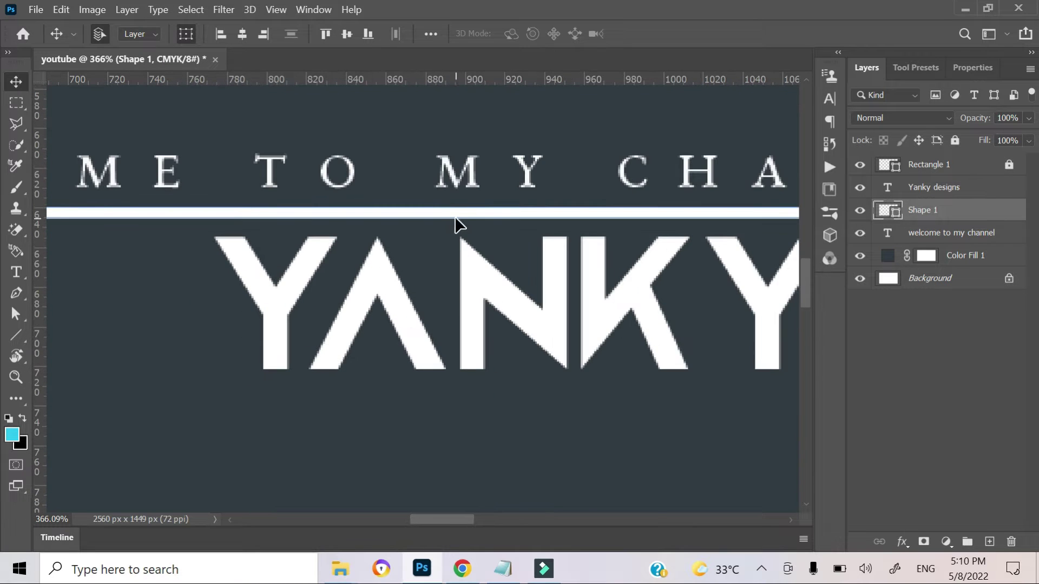
{"action": "left_click_drag", "start_coordinate": [461, 226], "coordinate": [452, 198]}
{"action": "scroll", "coordinate": [451, 227], "scroll_direction": "up", "scroll_amount": 3}
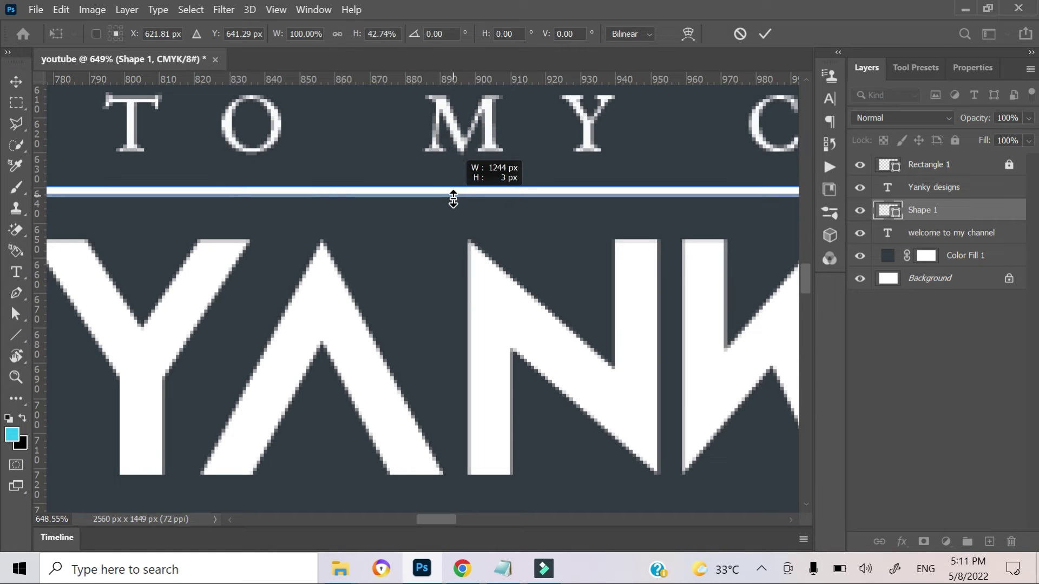
{"action": "left_click", "coordinate": [765, 33]}
{"action": "scroll", "coordinate": [536, 248], "scroll_direction": "down", "scroll_amount": 5}
{"action": "left_click", "coordinate": [545, 352]}
{"action": "scroll", "coordinate": [546, 357], "scroll_direction": "down", "scroll_amount": 3}
{"action": "left_click", "coordinate": [393, 246]}
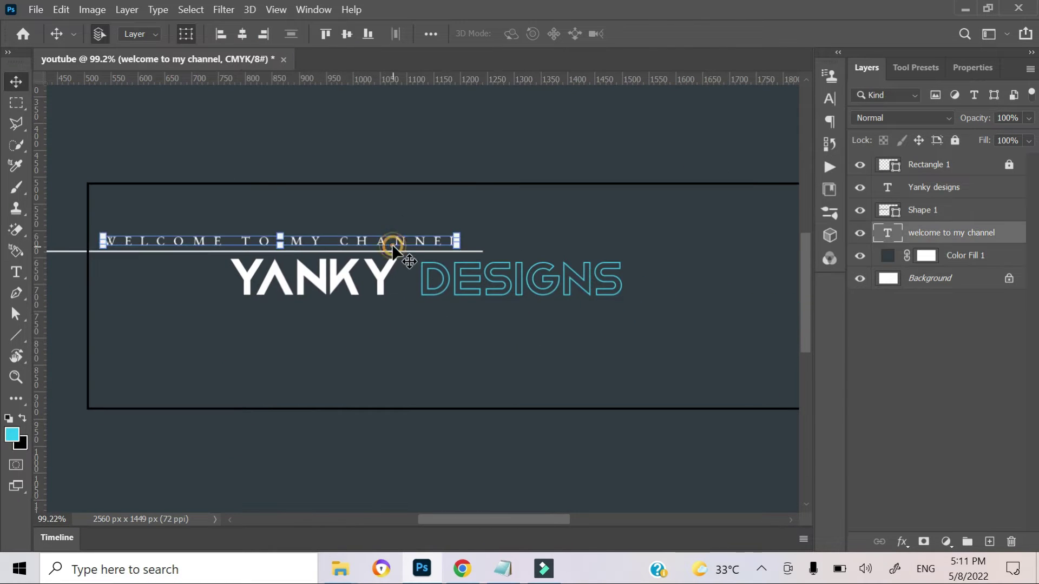
Set the tagline's font size to 29 pt
{"action": "left_click", "coordinate": [830, 98]}
{"action": "key", "text": "Return"}
{"action": "key", "text": "Return"}
{"action": "type", "text": "29"}
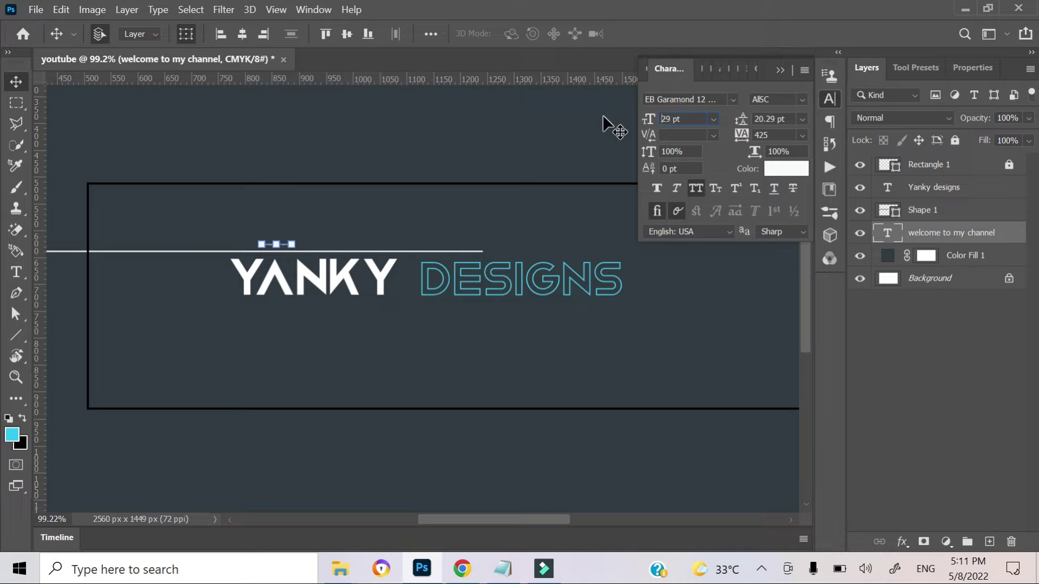
{"action": "key", "text": "Return"}
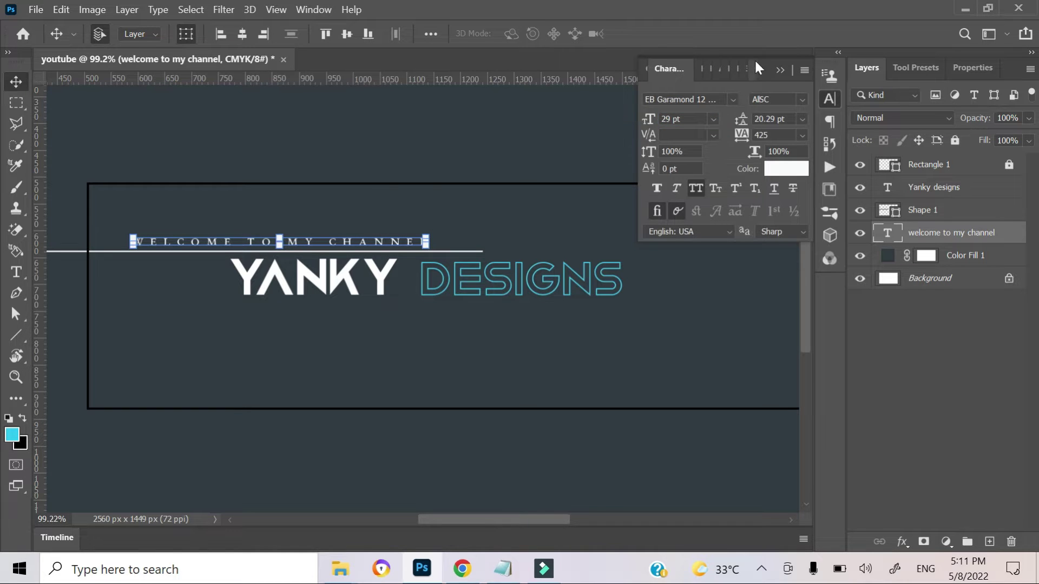
{"action": "scroll", "coordinate": [346, 226], "scroll_direction": "up", "scroll_amount": 1}
{"action": "left_click", "coordinate": [487, 227]}
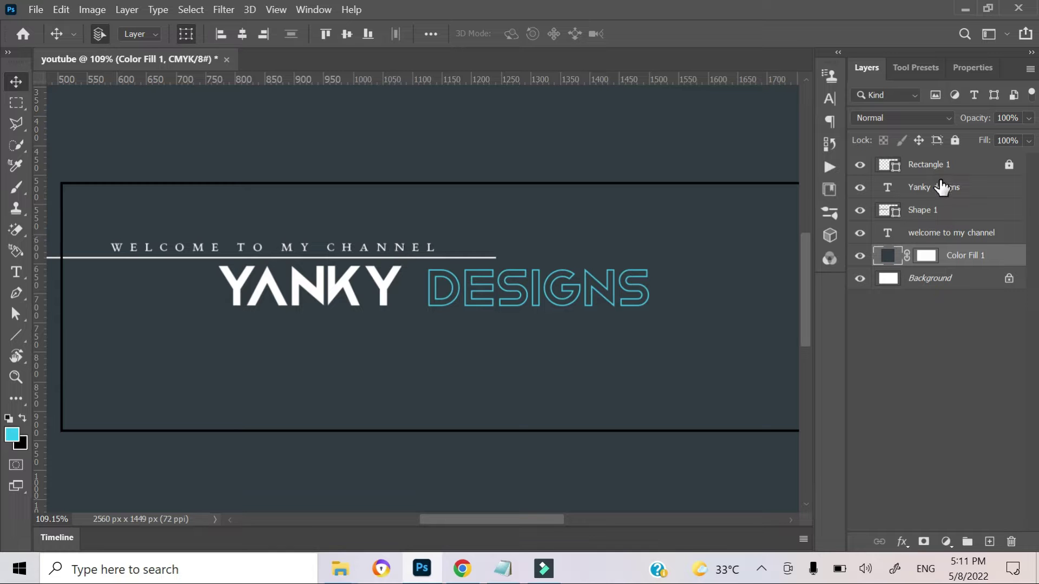
Widen the tagline's letter spacing to 625 tracking
{"action": "left_click", "coordinate": [931, 168]}
{"action": "left_click", "coordinate": [939, 234]}
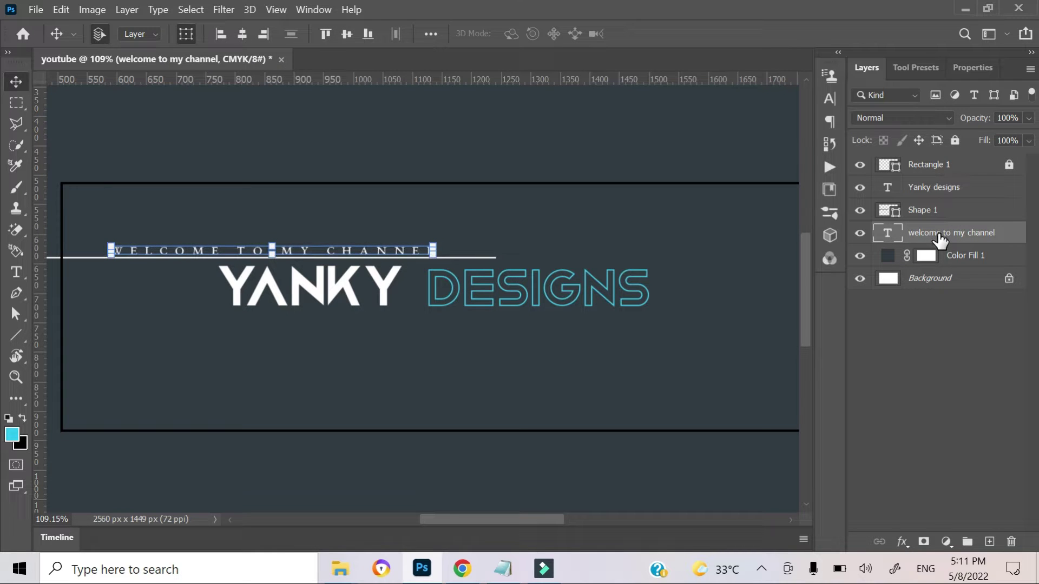
{"action": "left_click", "coordinate": [829, 98]}
{"action": "left_click_drag", "start_coordinate": [746, 135], "coordinate": [755, 130]}
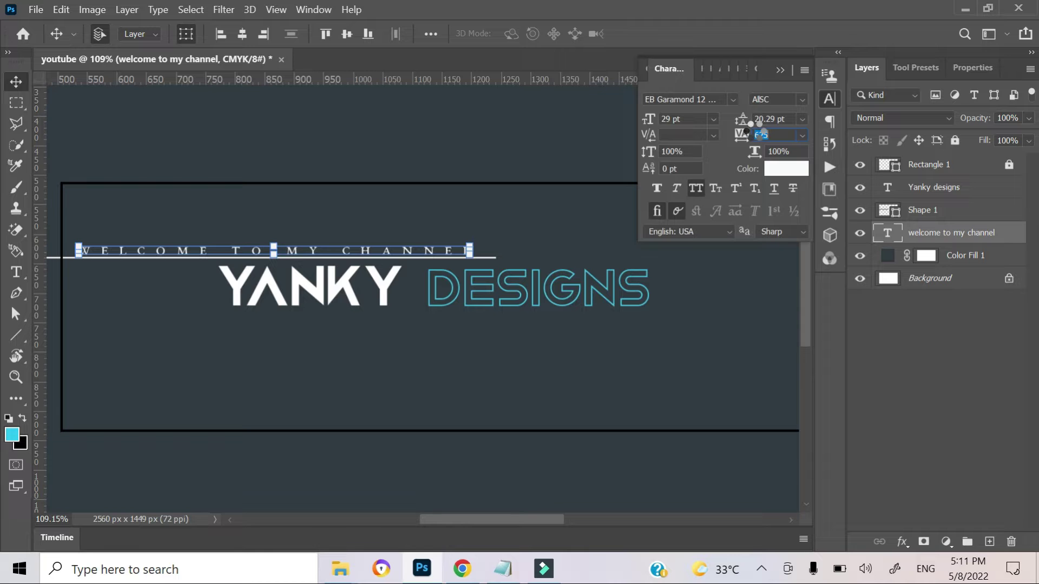
{"action": "key", "text": "alt+bracketleft"}
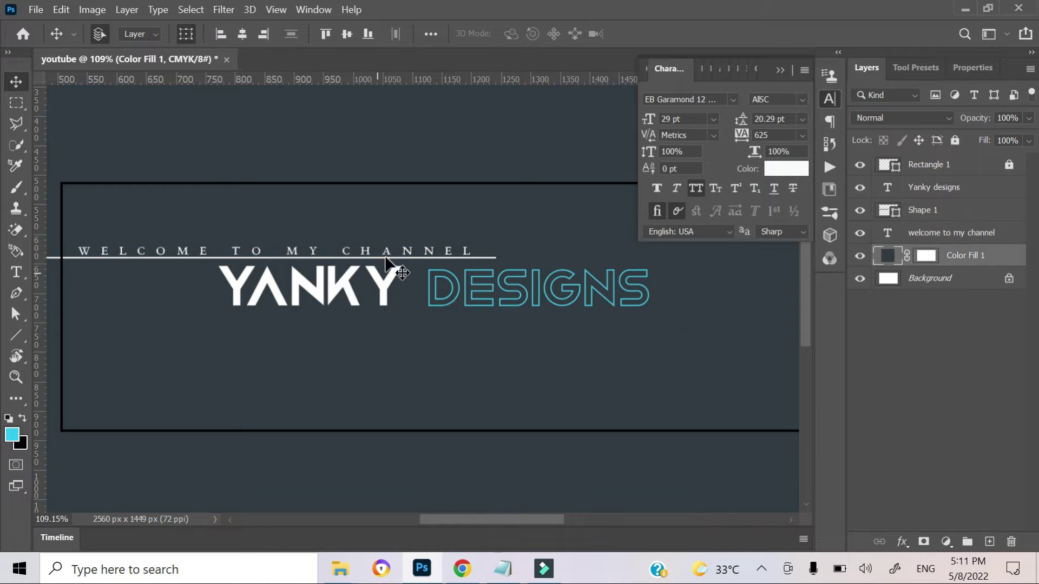
Zoom in to check the tagline spacing, then zoom back out
{"action": "scroll", "coordinate": [356, 252], "scroll_direction": "up", "scroll_amount": 4}
{"action": "key", "text": "alt+bracketright"}
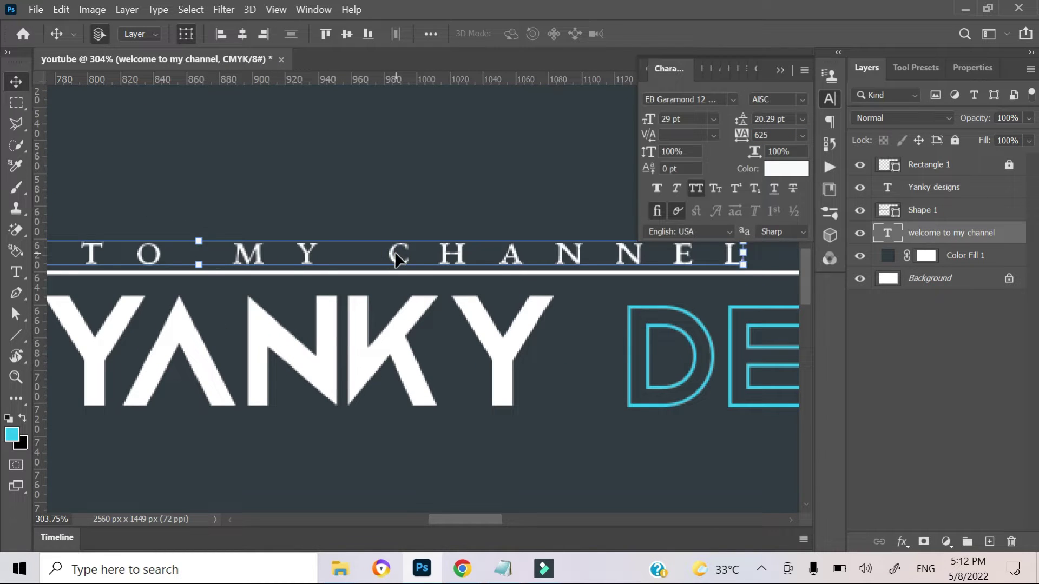
{"action": "scroll", "coordinate": [394, 252], "scroll_direction": "down", "scroll_amount": 2}
{"action": "scroll", "coordinate": [336, 406], "scroll_direction": "down", "scroll_amount": 2}
{"action": "scroll", "coordinate": [400, 346], "scroll_direction": "down", "scroll_amount": 1}
{"action": "key", "text": "alt+bracketleft"}
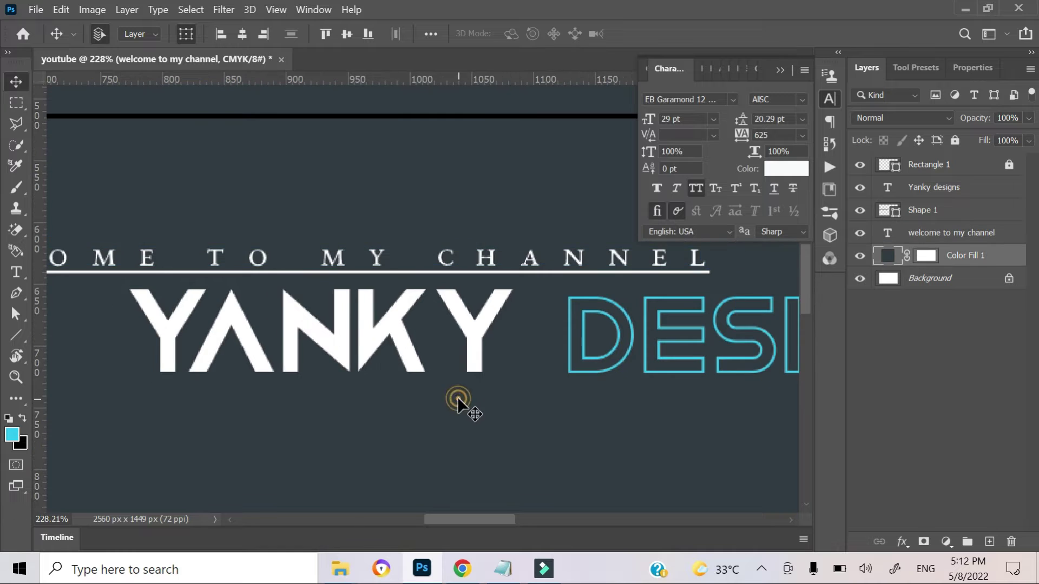
{"action": "scroll", "coordinate": [486, 395], "scroll_direction": "down", "scroll_amount": 1}
{"action": "scroll", "coordinate": [519, 395], "scroll_direction": "down", "scroll_amount": 2}
{"action": "scroll", "coordinate": [514, 346], "scroll_direction": "down", "scroll_amount": 2}
{"action": "left_click", "coordinate": [780, 69]}
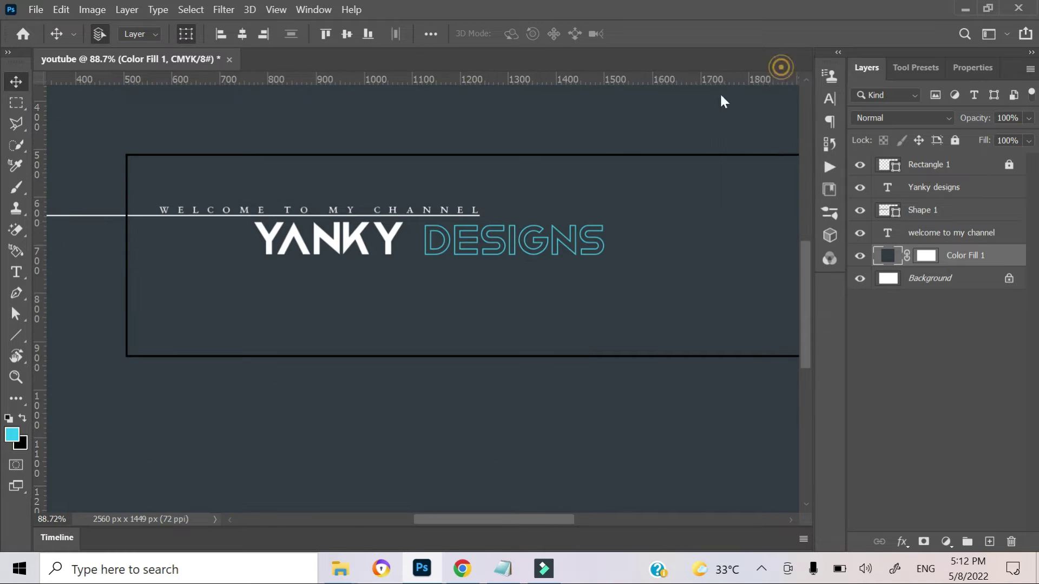
{"action": "scroll", "coordinate": [467, 309], "scroll_direction": "down", "scroll_amount": 1}
{"action": "scroll", "coordinate": [468, 312], "scroll_direction": "up", "scroll_amount": 1}
Nudge the YANKY DESIGNS title slightly to the right
{"action": "left_click", "coordinate": [364, 284]}
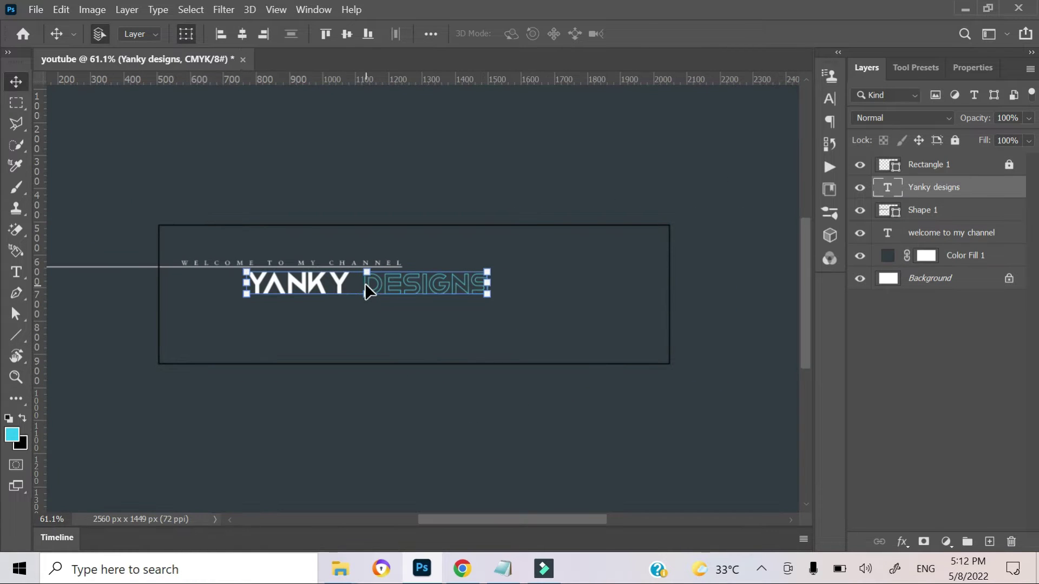
{"action": "key", "text": "shift+Right"}
{"action": "key", "text": "shift+Right"}
{"action": "key", "text": "shift+Right"}
{"action": "key", "text": "shift+Right"}
{"action": "key", "text": "shift+Right"}
{"action": "key", "text": "shift+Right"}
{"action": "key", "text": "shift+Right"}
{"action": "key", "text": "shift+Right"}
{"action": "key", "text": "shift+Right"}
{"action": "key", "text": "shift+Right"}
{"action": "key", "text": "shift+Right"}
{"action": "key", "text": "shift+Right"}
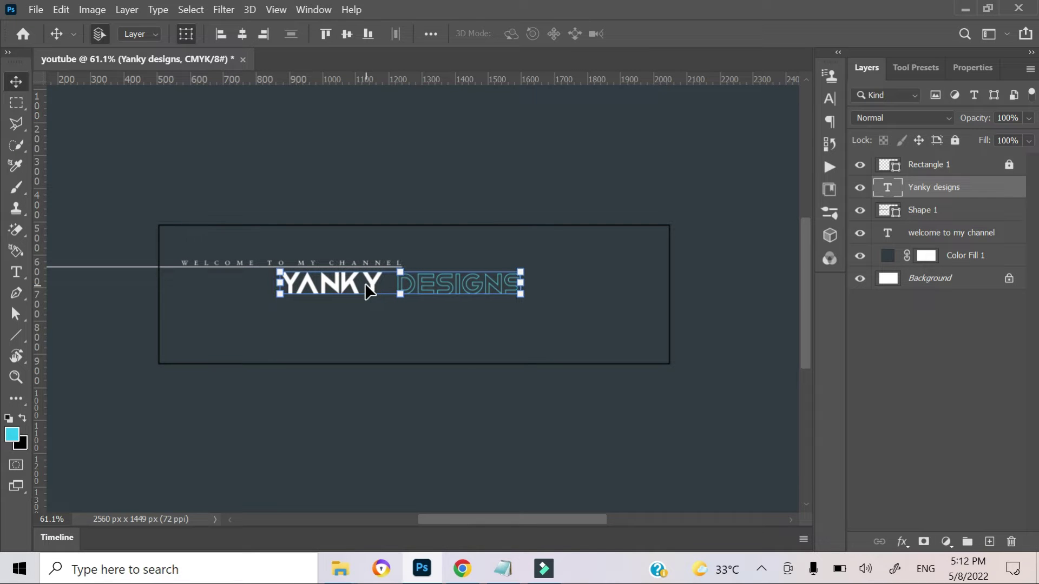
{"action": "left_click", "coordinate": [280, 348]}
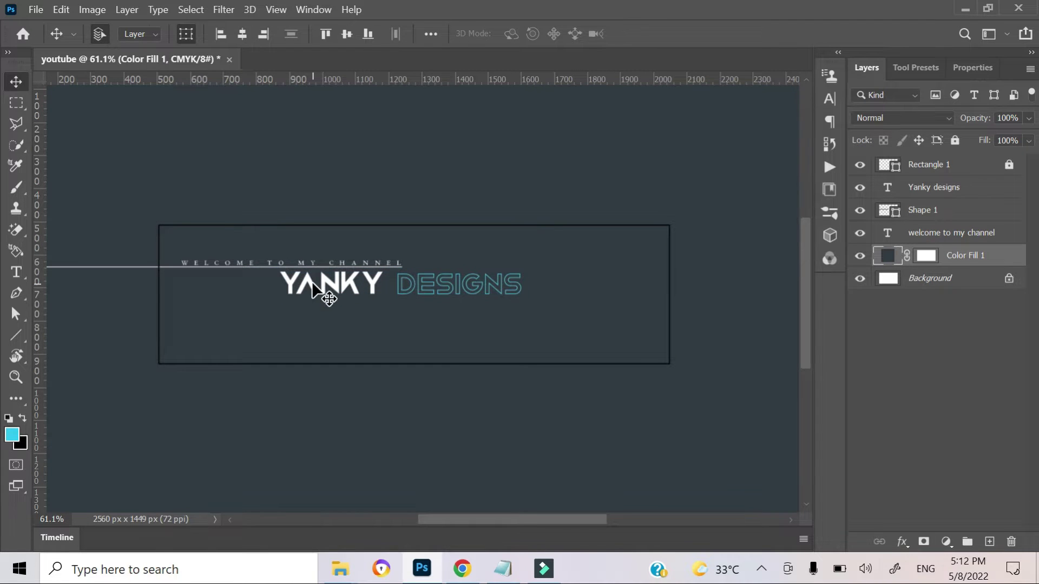
{"action": "scroll", "coordinate": [416, 275], "scroll_direction": "up", "scroll_amount": 3}
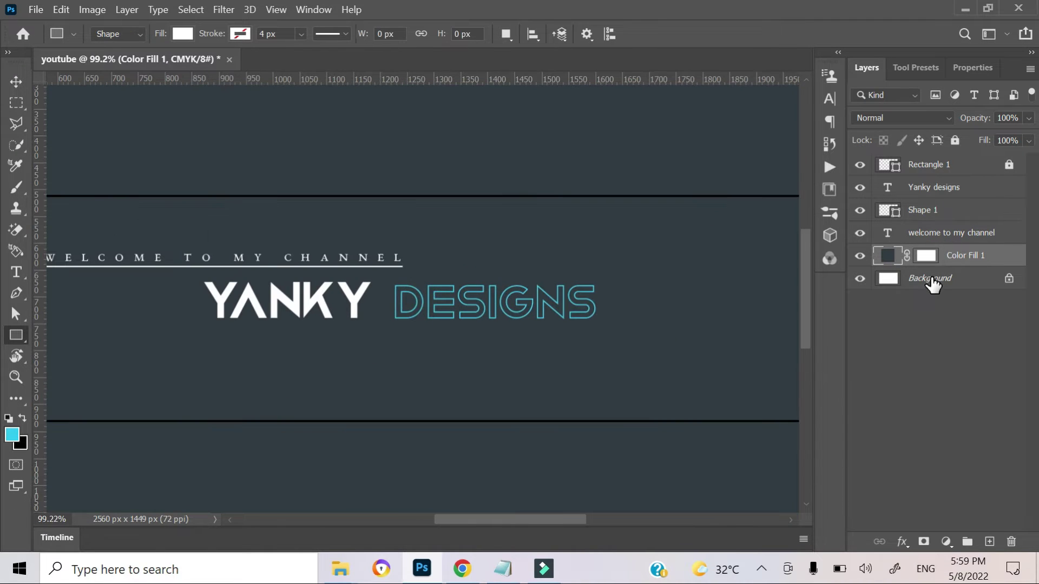
Draw a small white box over the D and stretch it toward the word
{"action": "left_click_drag", "start_coordinate": [376, 247], "coordinate": [415, 316]}
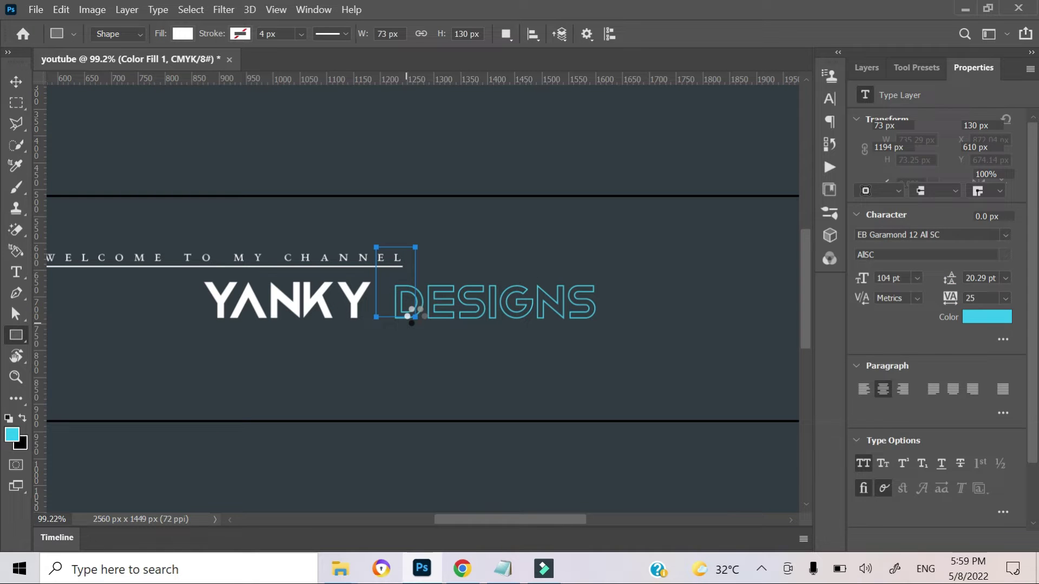
{"action": "key", "text": "ctrl+t"}
{"action": "left_click_drag", "start_coordinate": [415, 282], "coordinate": [595, 282]}
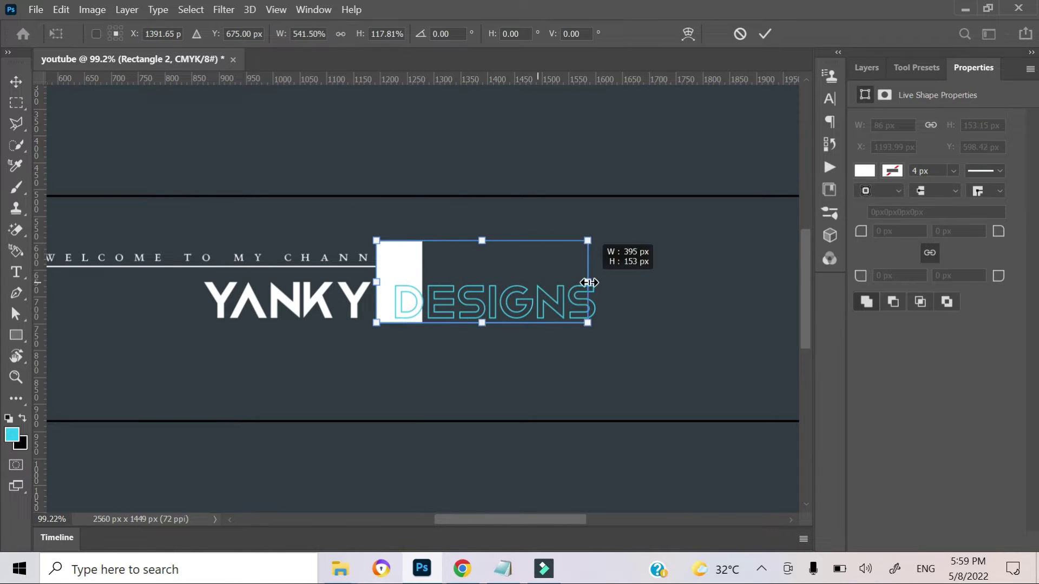
{"action": "left_click_drag", "start_coordinate": [485, 240], "coordinate": [484, 281]}
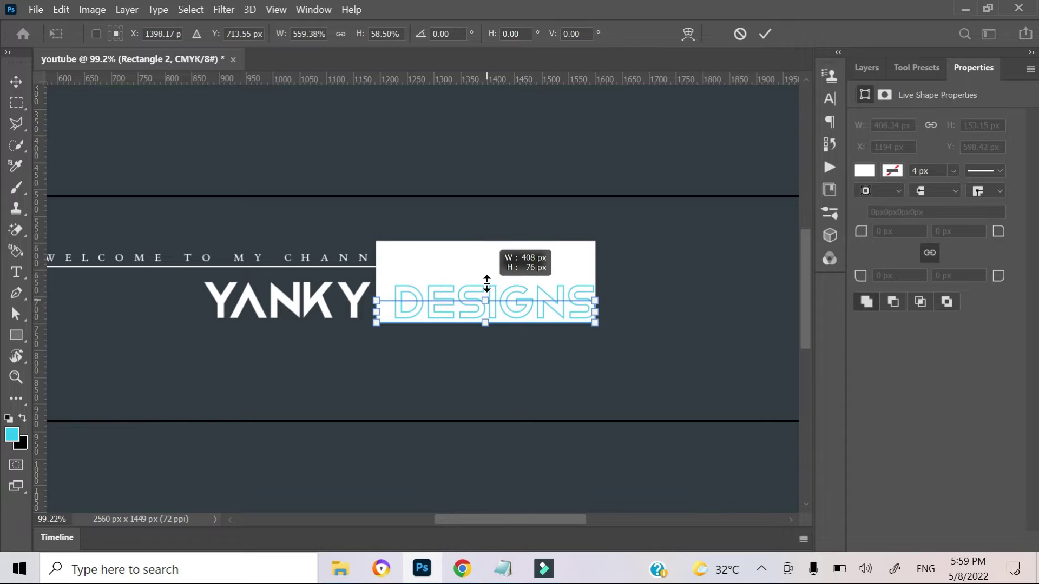
{"action": "key", "text": "shift+Right"}
{"action": "key", "text": "shift+Right"}
{"action": "key", "text": "Up"}
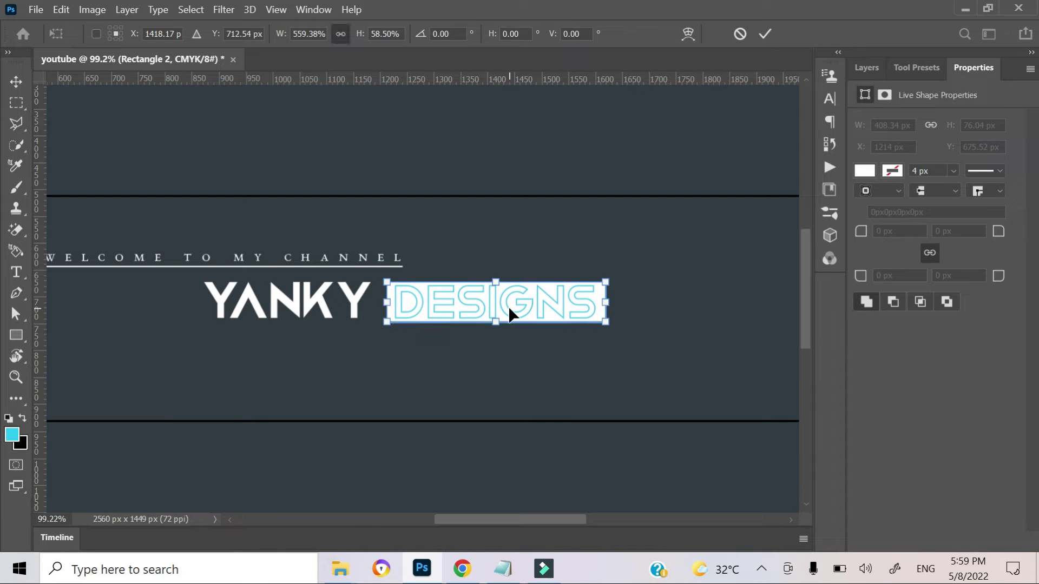
{"action": "scroll", "coordinate": [509, 308], "scroll_direction": "up", "scroll_amount": 2, "text": "alt"}
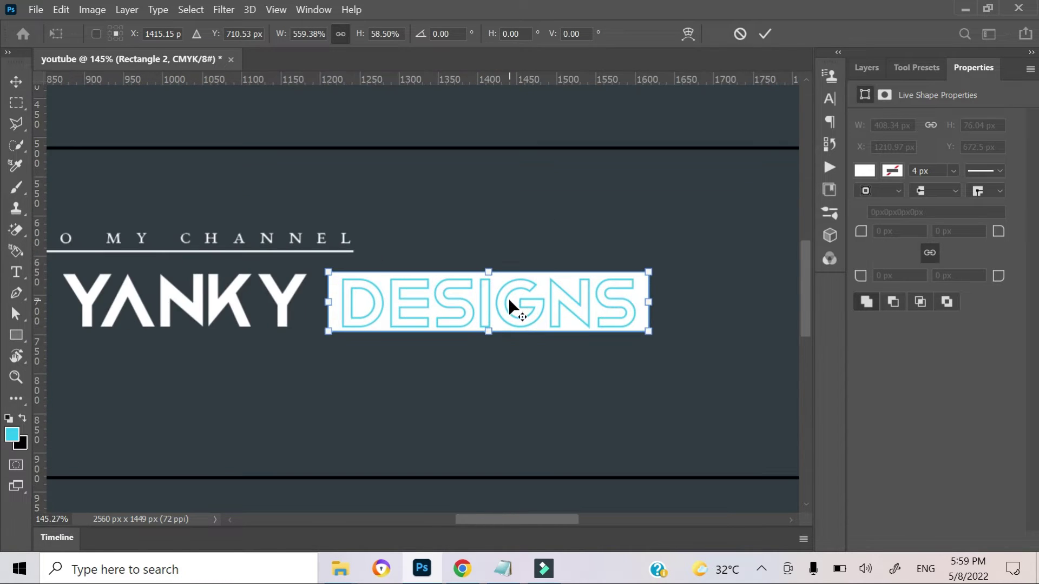
{"action": "scroll", "coordinate": [506, 311], "scroll_direction": "up", "scroll_amount": 2, "text": "alt"}
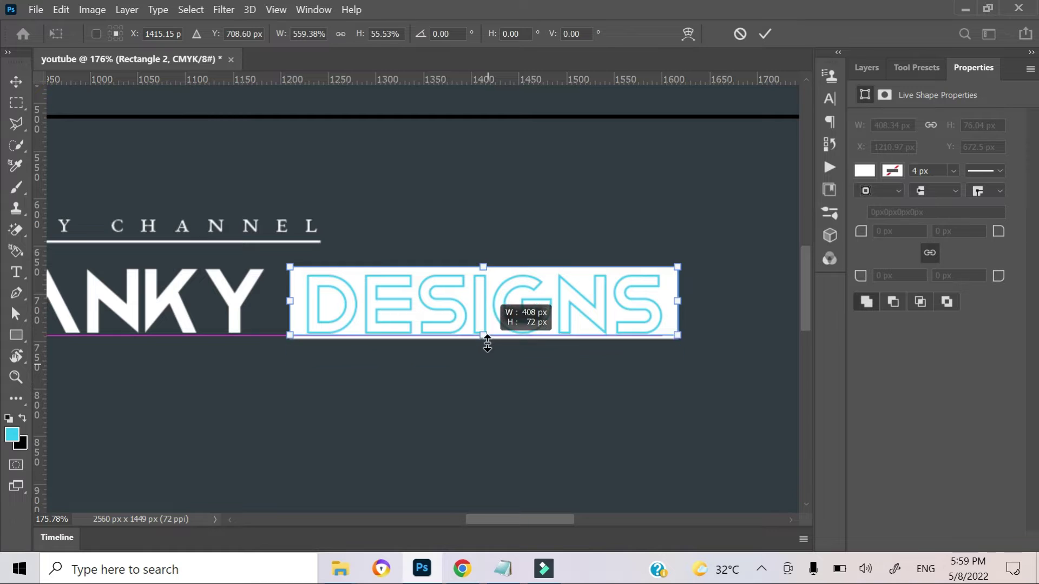
{"action": "left_click_drag", "start_coordinate": [487, 344], "coordinate": [487, 351]}
{"action": "key", "text": "Up"}
{"action": "key", "text": "Up"}
{"action": "key", "text": "Up"}
{"action": "key", "text": "Up"}
{"action": "key", "text": "Up"}
{"action": "key", "text": "Up"}
{"action": "key", "text": "Up"}
{"action": "key", "text": "Up"}
{"action": "key", "text": "Up"}
{"action": "key", "text": "Up"}
{"action": "key", "text": "Up"}
{"action": "key", "text": "Up"}
{"action": "key", "text": "Up"}
{"action": "key", "text": "Up"}
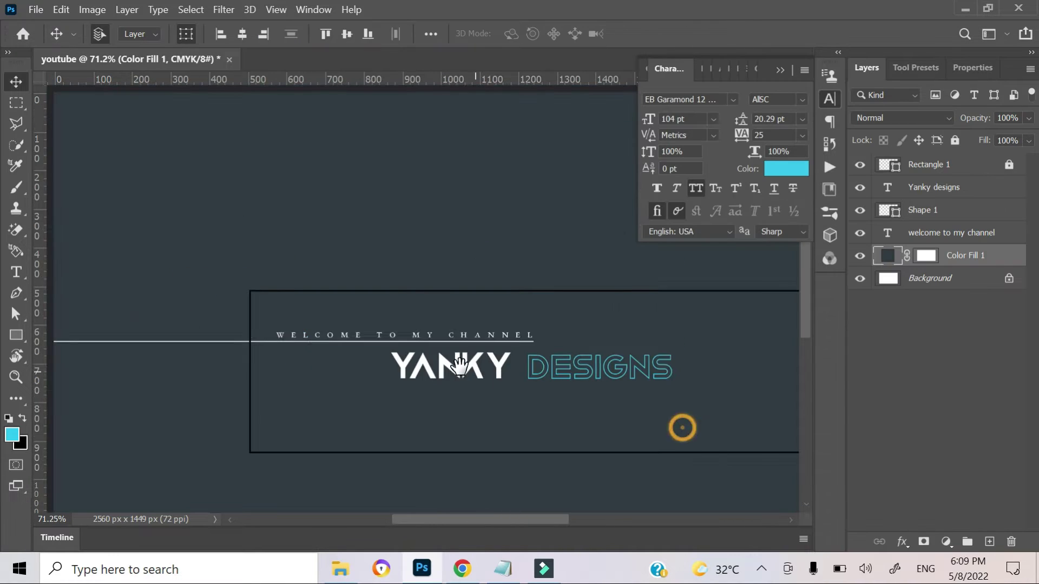
{"action": "left_click_drag", "start_coordinate": [460, 365], "coordinate": [379, 357]}
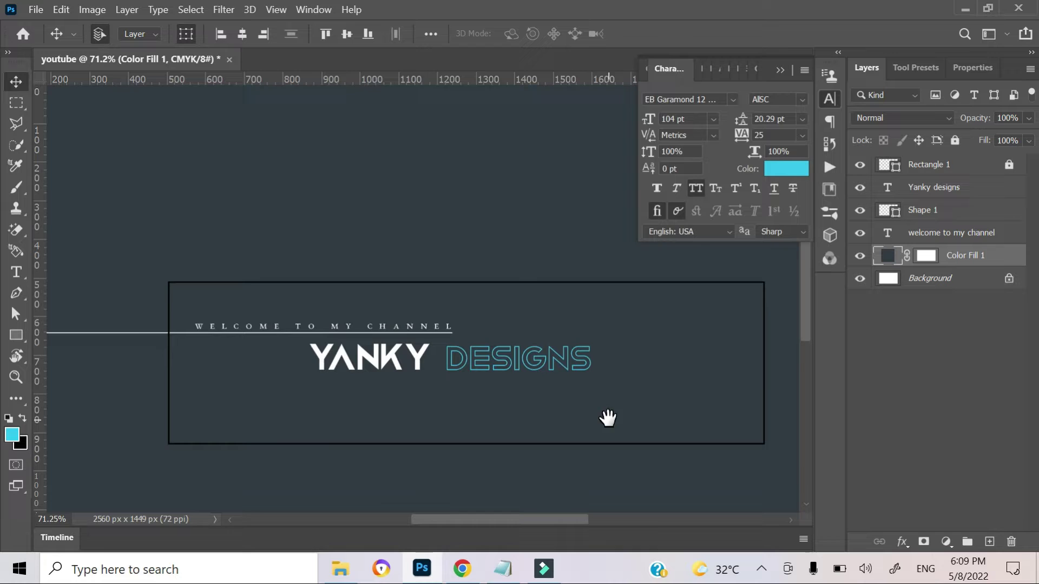
{"action": "left_click", "coordinate": [779, 71]}
{"action": "key", "text": "ctrl+0"}
Create a 100×100 px white rectangle and stretch it up over the whole DESIGNS word
{"action": "left_click", "coordinate": [16, 335]}
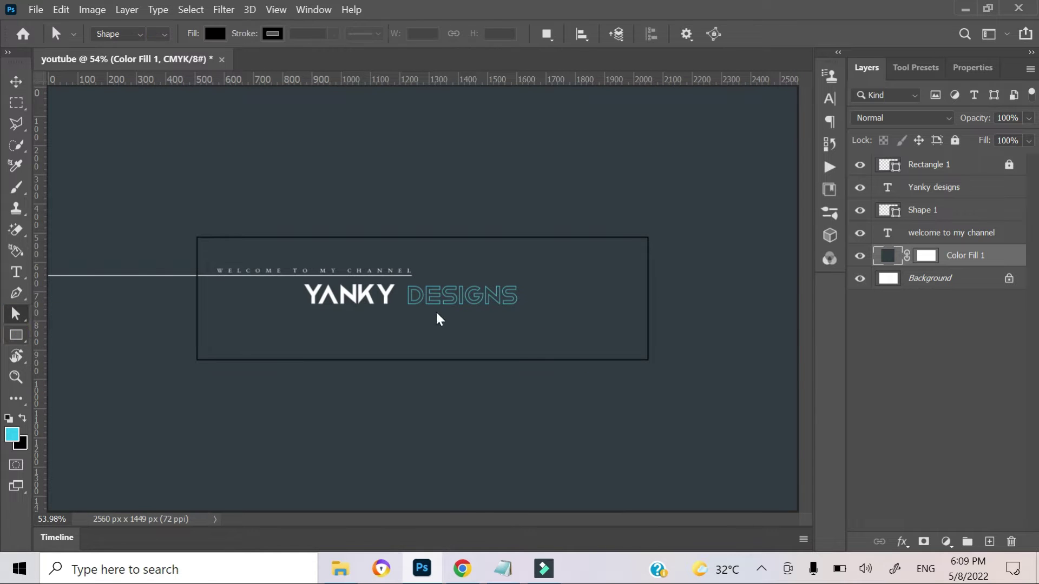
{"action": "left_click", "coordinate": [418, 309]}
{"action": "left_click", "coordinate": [489, 218]}
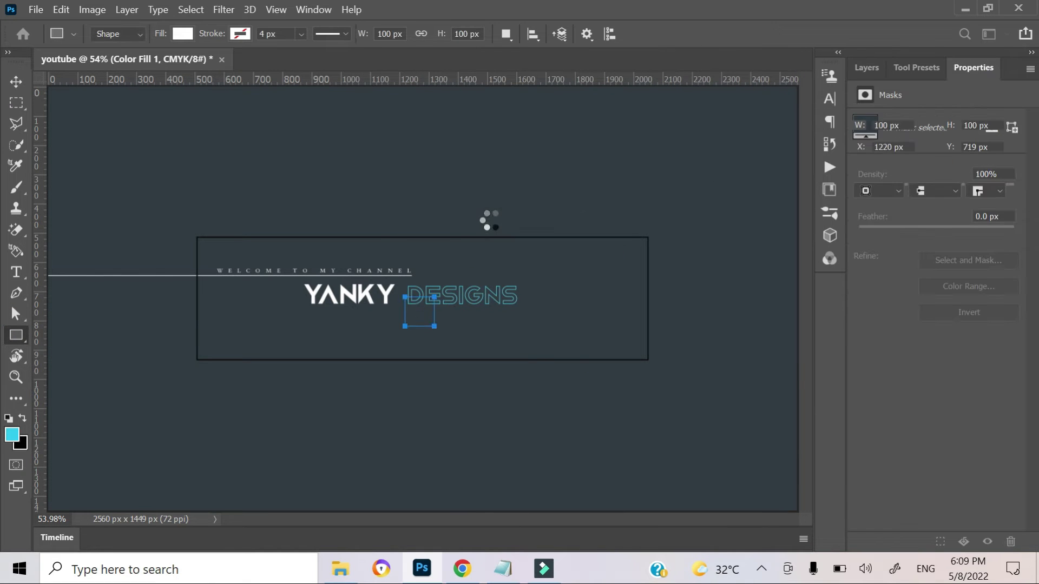
{"action": "scroll", "coordinate": [420, 327], "scroll_direction": "up", "scroll_amount": 1}
{"action": "right_click", "coordinate": [421, 325]}
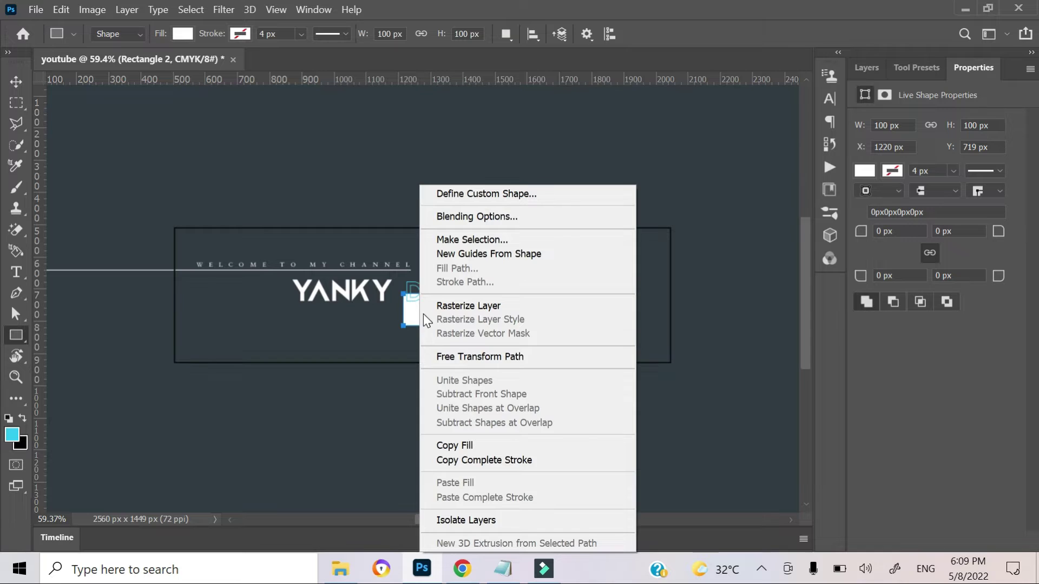
{"action": "left_click", "coordinate": [485, 357]}
{"action": "left_click_drag", "start_coordinate": [438, 320], "coordinate": [528, 324]}
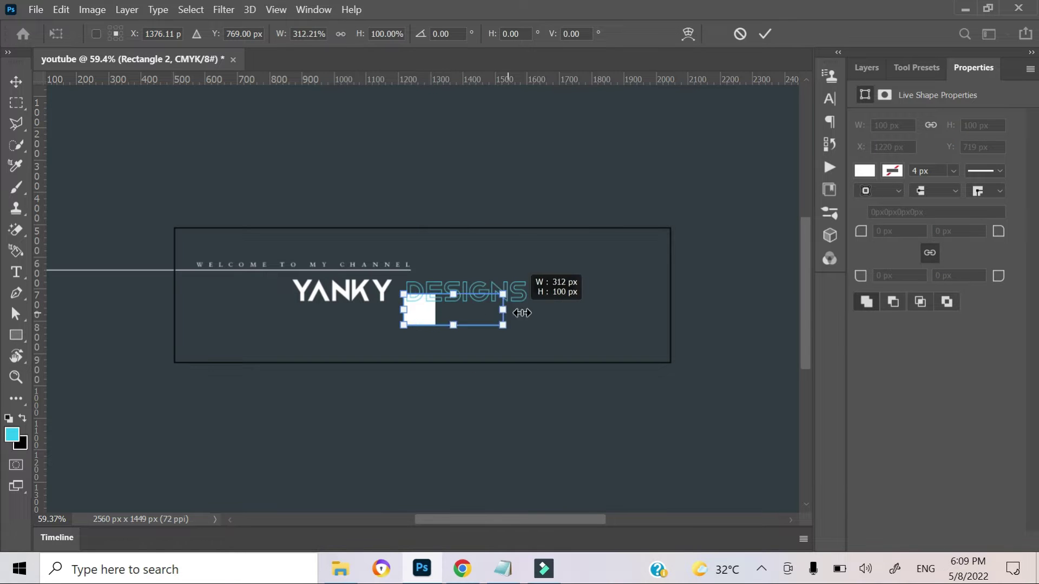
{"action": "left_click_drag", "start_coordinate": [435, 315], "coordinate": [436, 309]}
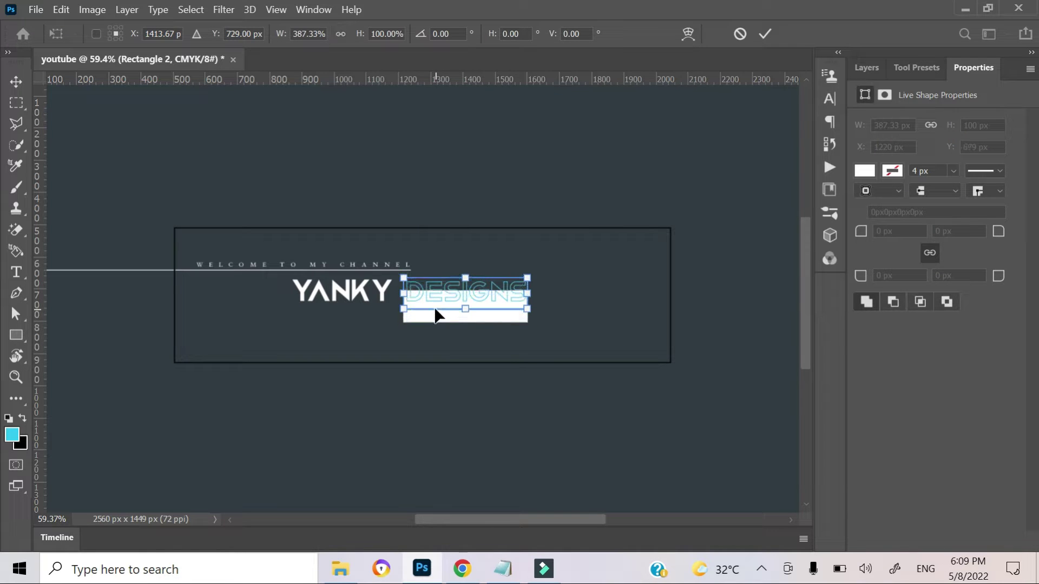
{"action": "scroll", "coordinate": [435, 311], "scroll_direction": "up", "scroll_amount": 5}
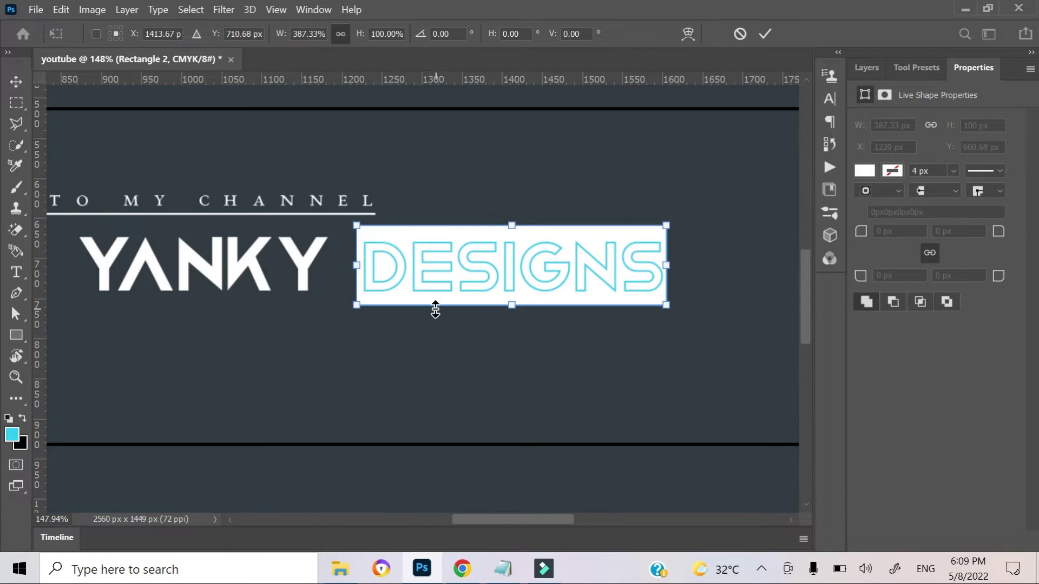
Skew the white box's top-right and bottom-left corners into a parallelogram
{"action": "right_click", "coordinate": [449, 250]}
{"action": "key", "text": "Escape"}
{"action": "left_click_drag", "start_coordinate": [723, 211], "coordinate": [735, 215]}
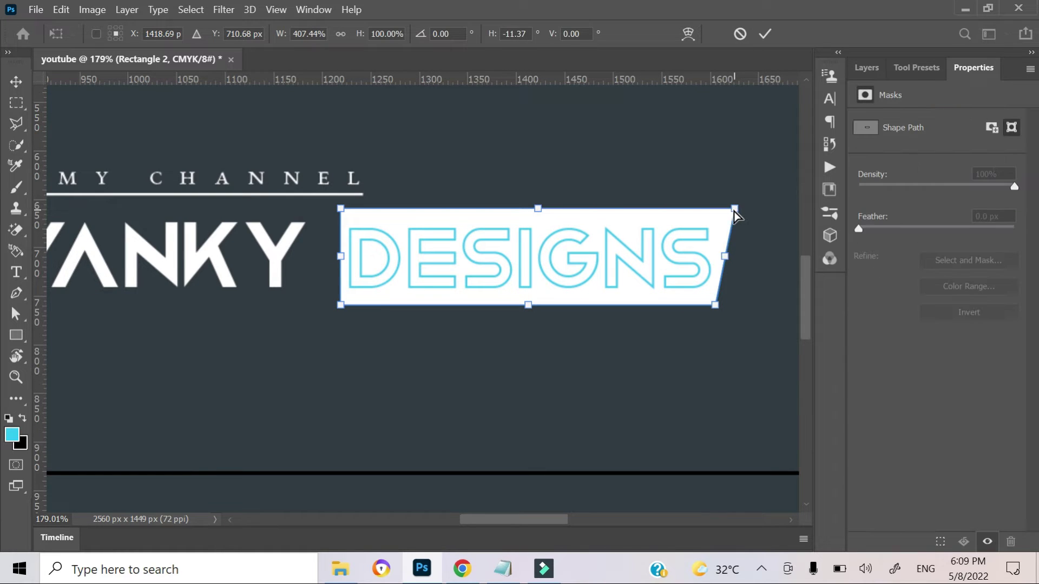
{"action": "left_click_drag", "start_coordinate": [342, 306], "coordinate": [319, 306]}
{"action": "left_click", "coordinate": [770, 33]}
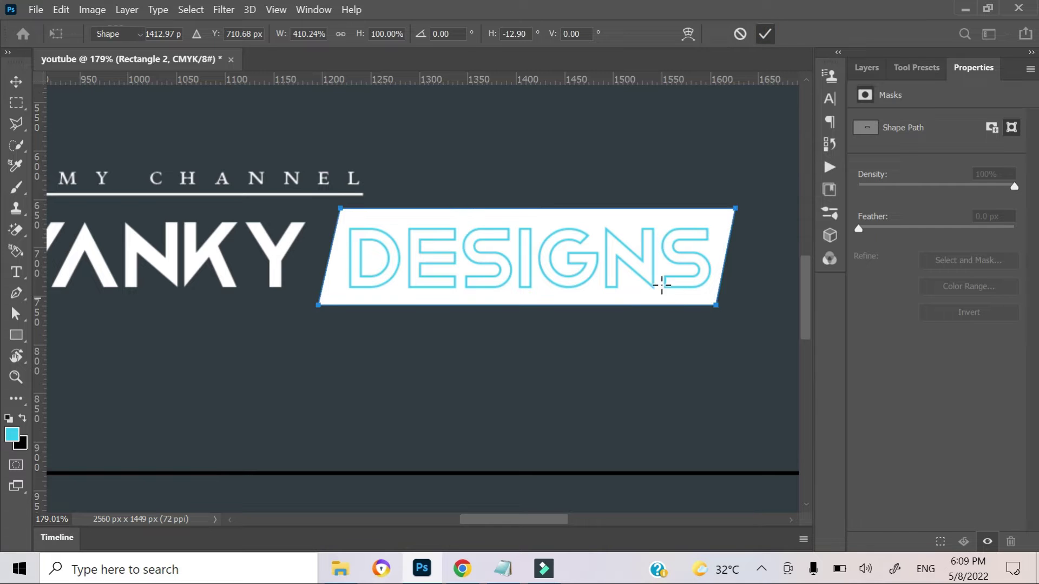
{"action": "left_click", "coordinate": [633, 309]}
{"action": "left_click", "coordinate": [583, 228]}
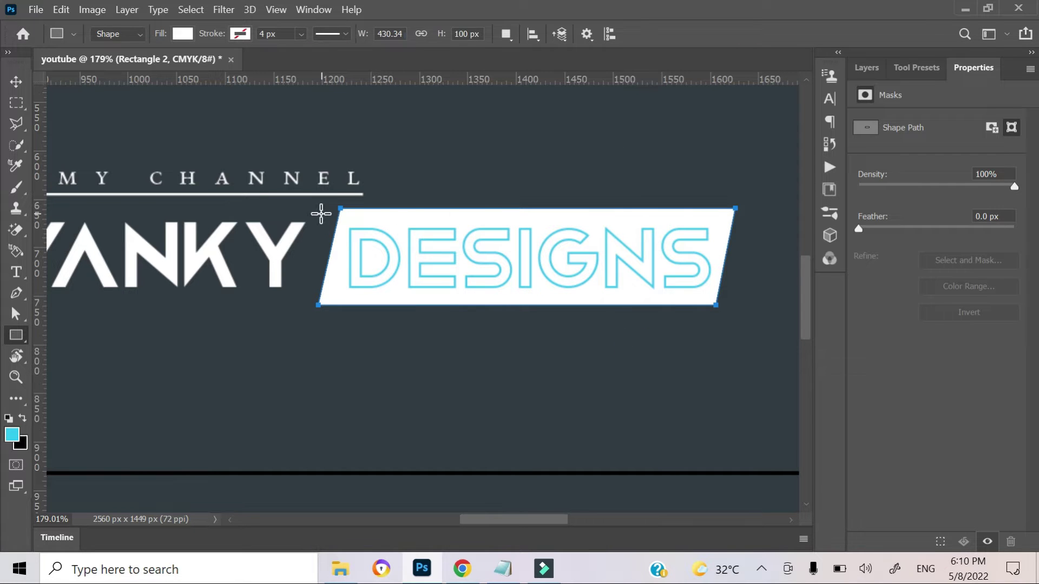
Trim the slanted box's height and right edge to fit snugly behind DESIGNS
{"action": "key", "text": "v"}
{"action": "left_click", "coordinate": [579, 306]}
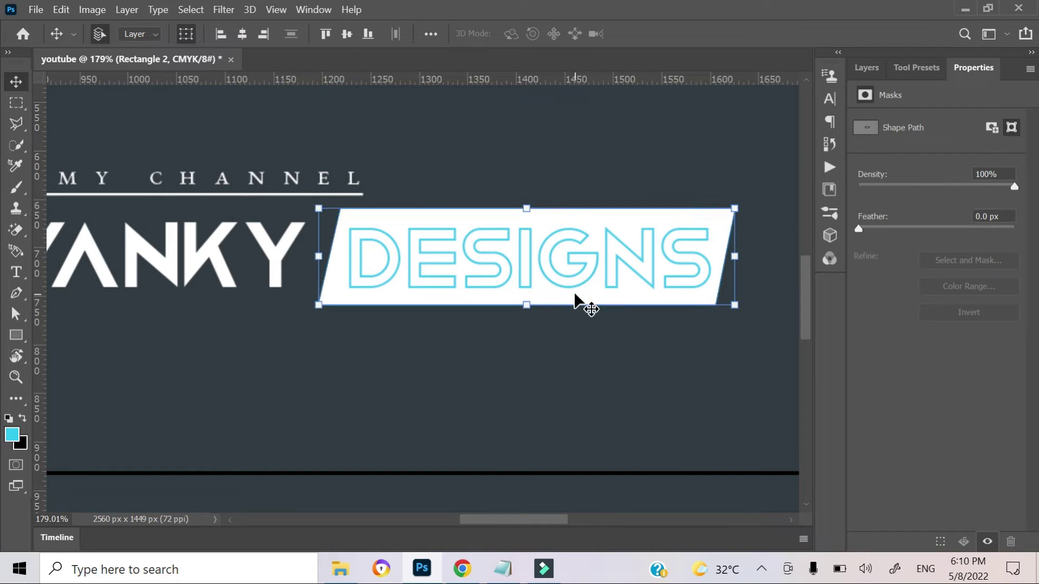
{"action": "scroll", "coordinate": [566, 286], "scroll_direction": "up", "scroll_amount": 3}
{"action": "key", "text": "ctrl+t"}
{"action": "left_click_drag", "start_coordinate": [492, 139], "coordinate": [491, 302]}
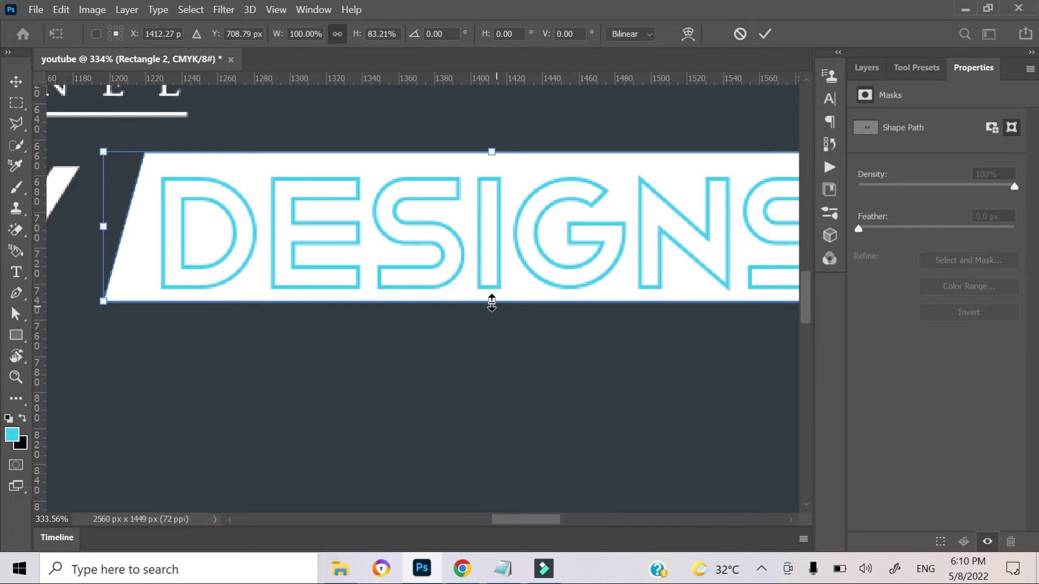
{"action": "left_click_drag", "start_coordinate": [108, 223], "coordinate": [116, 224]}
{"action": "left_click_drag", "start_coordinate": [493, 227], "coordinate": [275, 227]}
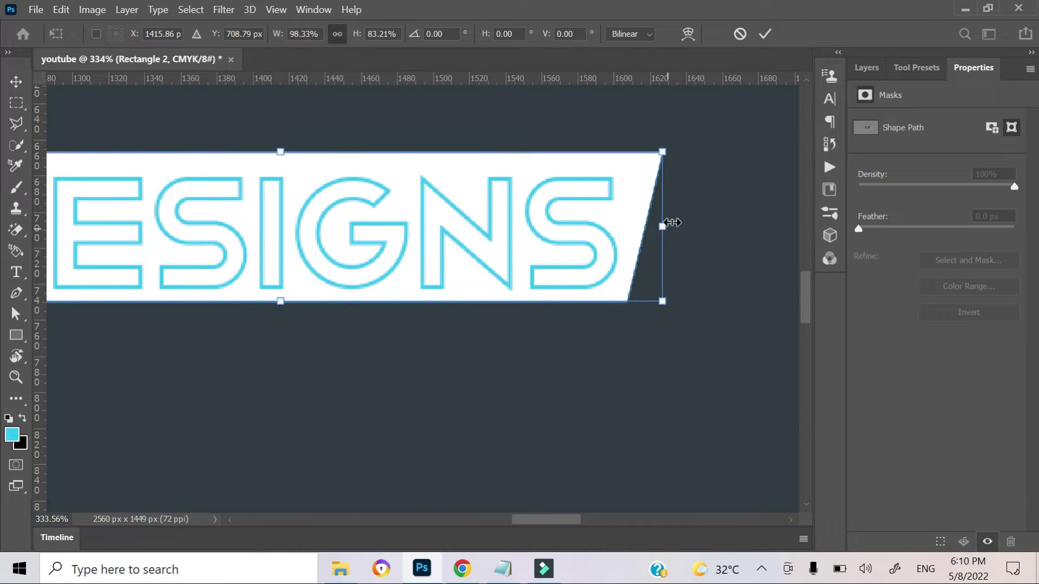
{"action": "left_click_drag", "start_coordinate": [674, 228], "coordinate": [651, 231]}
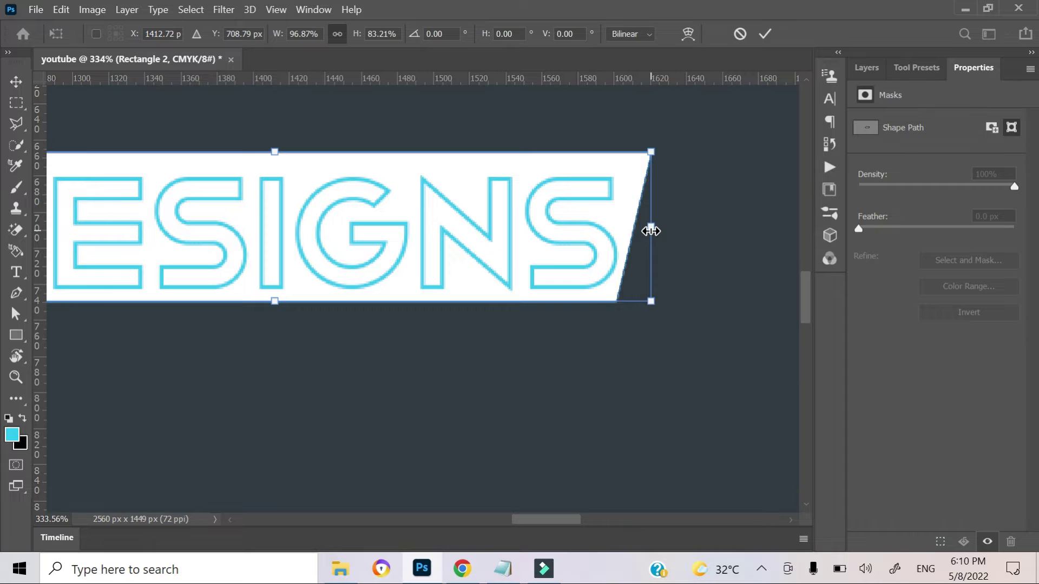
{"action": "scroll", "coordinate": [611, 289], "scroll_direction": "down", "scroll_amount": 5}
{"action": "scroll", "coordinate": [605, 309], "scroll_direction": "down", "scroll_amount": 2}
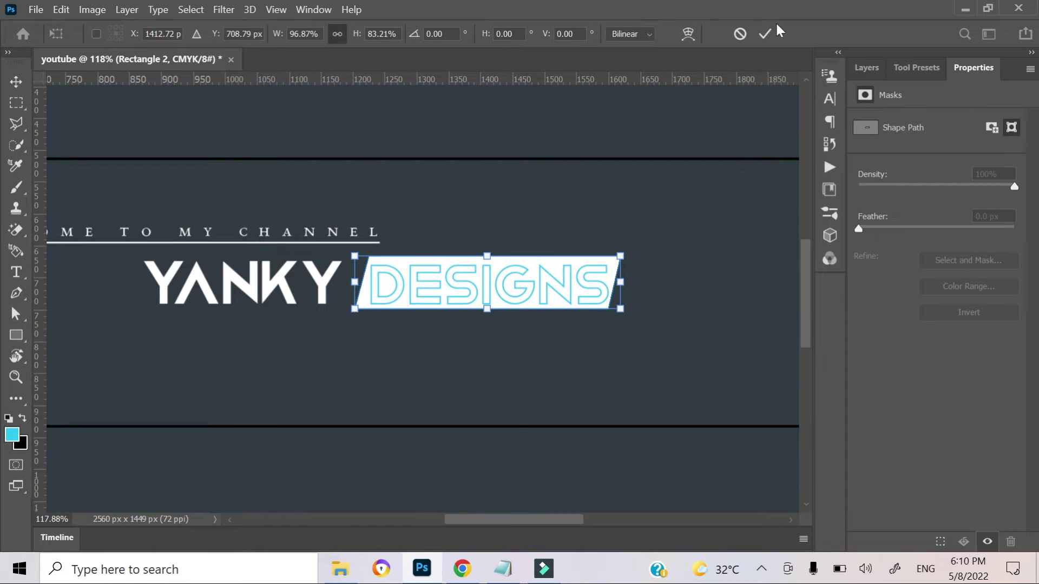
{"action": "left_click", "coordinate": [764, 33]}
{"action": "left_click", "coordinate": [867, 67]}
Color the DESIGNS outline text the dark background colour 323b42
{"action": "left_click", "coordinate": [387, 287]}
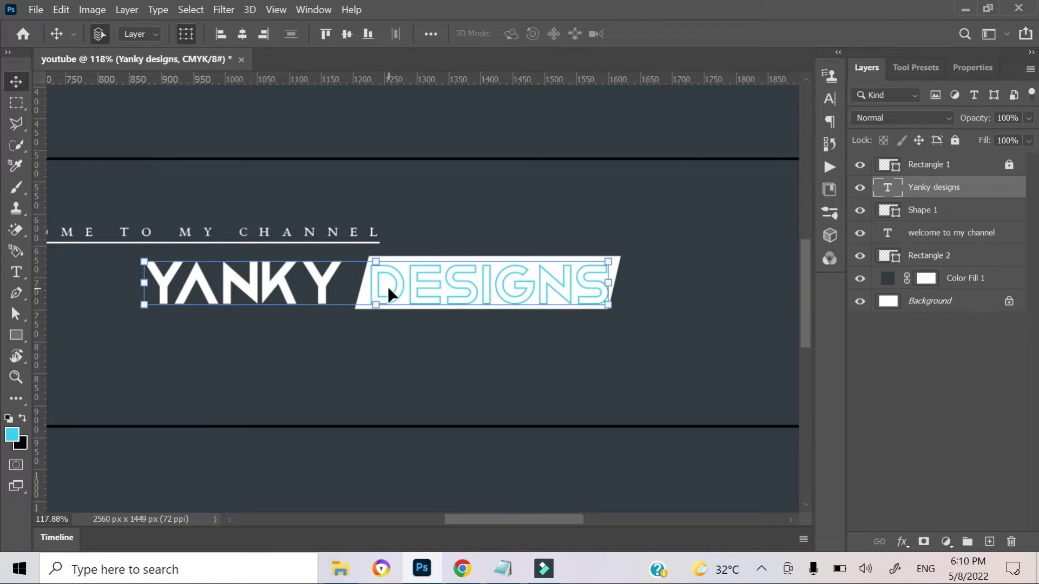
{"action": "key", "text": "t"}
{"action": "mouse_move", "coordinate": [372, 286]}
{"action": "left_mouse_down"}
{"action": "mouse_move", "coordinate": [599, 283]}
{"action": "mouse_move", "coordinate": [813, 89]}
{"action": "left_mouse_up"}
{"action": "left_click", "coordinate": [829, 98]}
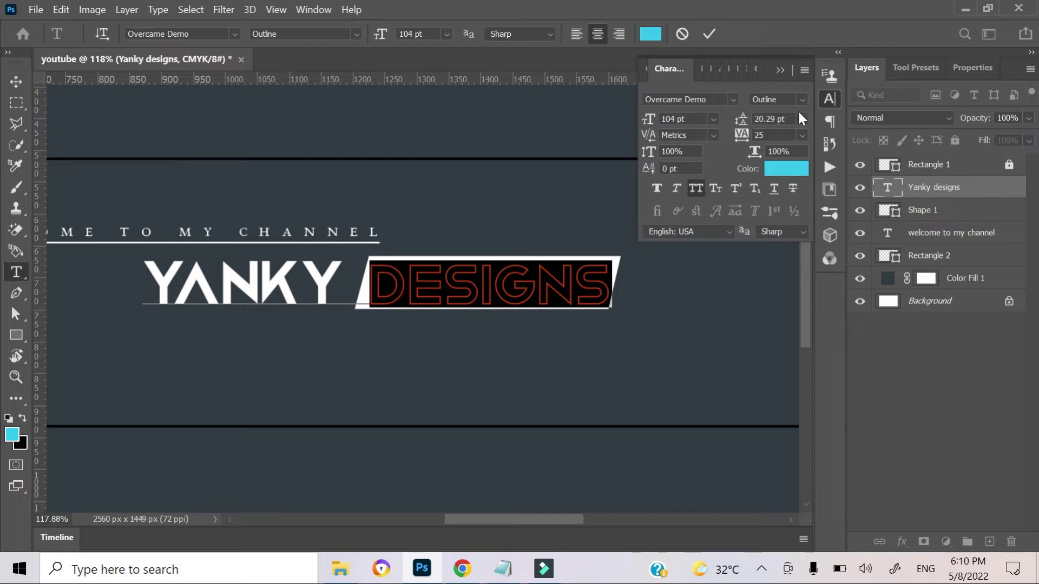
{"action": "left_click", "coordinate": [786, 168]}
{"action": "left_click", "coordinate": [598, 190]}
{"action": "left_click", "coordinate": [920, 261]}
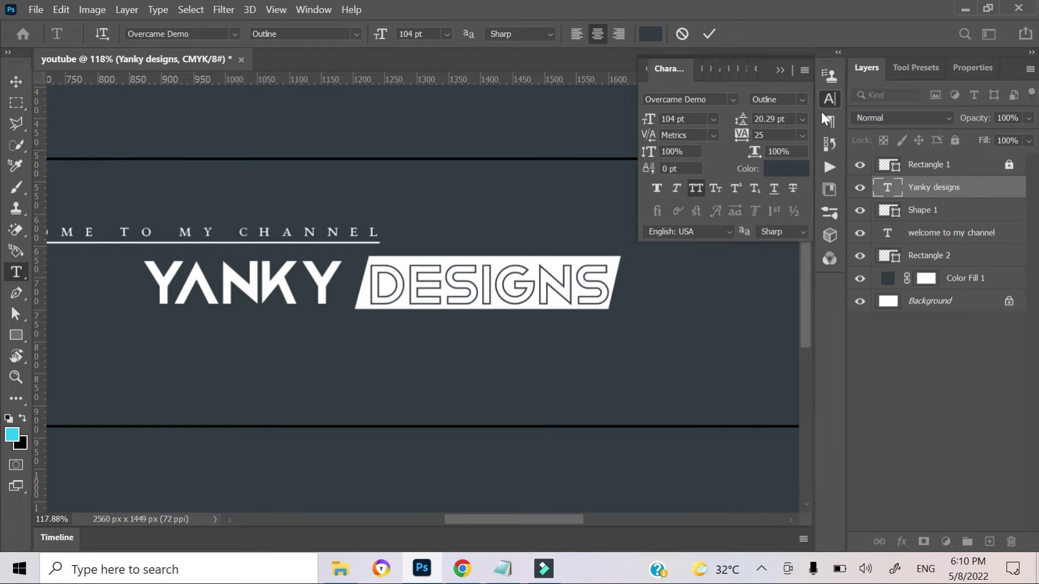
{"action": "left_click", "coordinate": [710, 32]}
{"action": "left_click", "coordinate": [920, 394]}
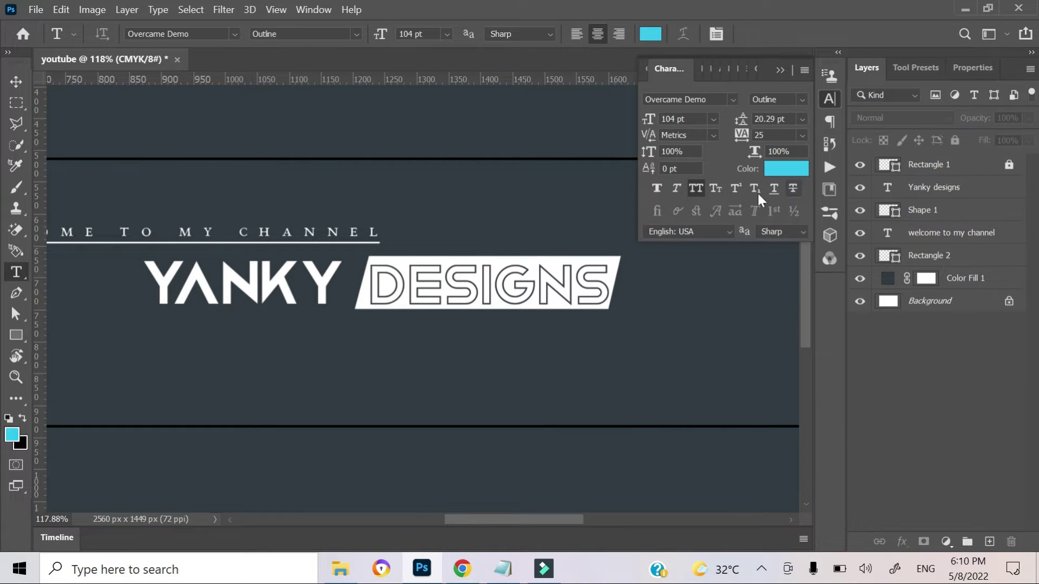
Fill the slanted Rectangle 2 box bright yellow fffc00
{"action": "left_click", "coordinate": [920, 261]}
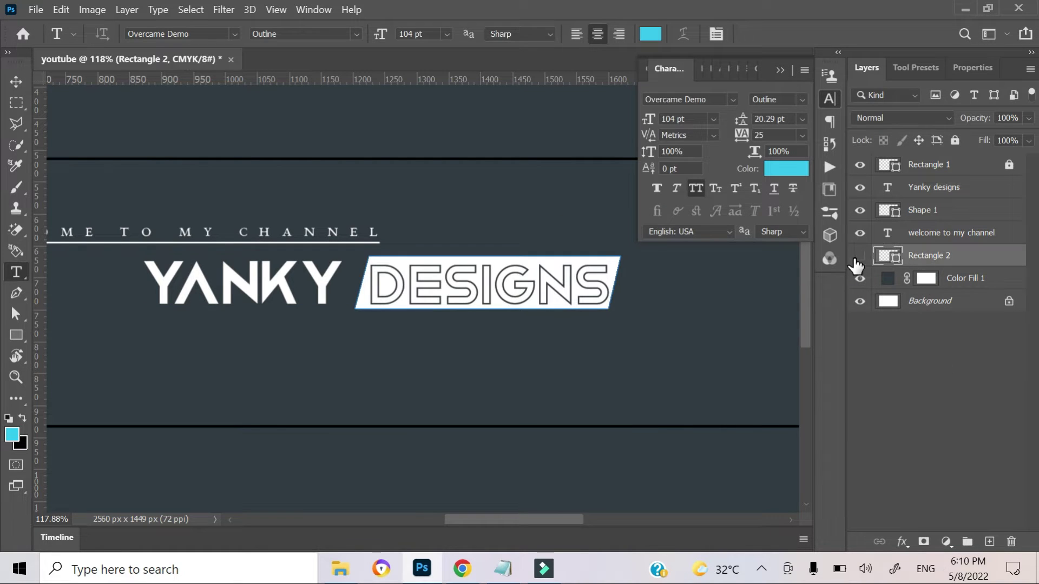
{"action": "double_click", "coordinate": [896, 265]}
{"action": "left_click", "coordinate": [793, 438]}
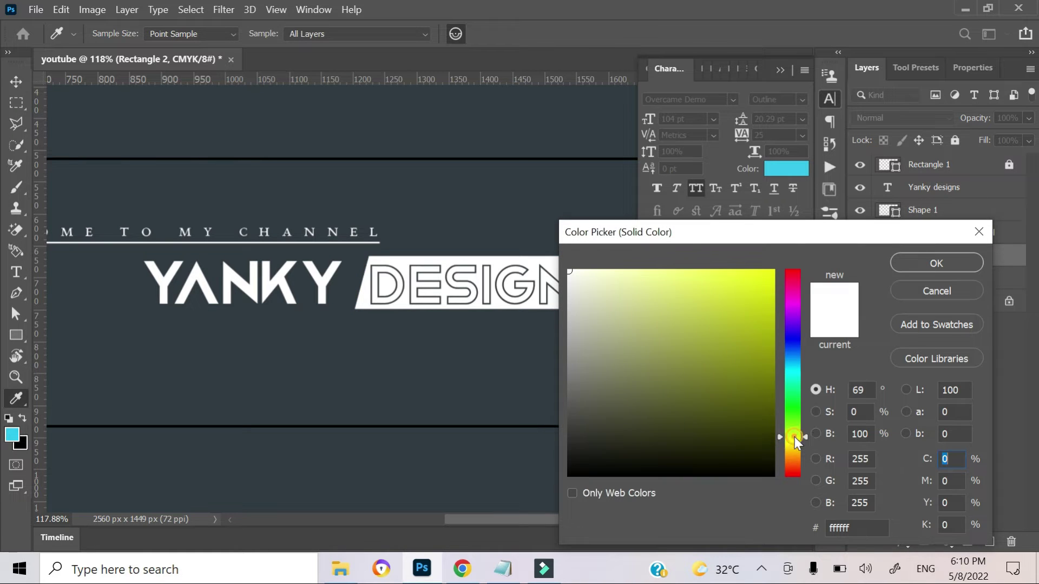
{"action": "left_click", "coordinate": [774, 271]}
{"action": "left_click", "coordinate": [937, 263]}
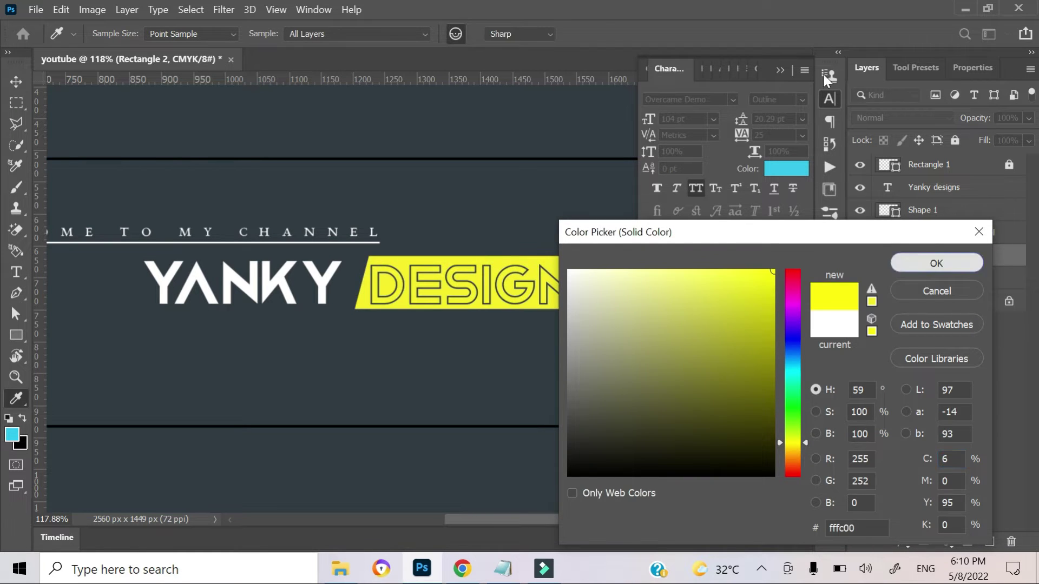
{"action": "scroll", "coordinate": [465, 250], "scroll_direction": "down", "scroll_amount": 4}
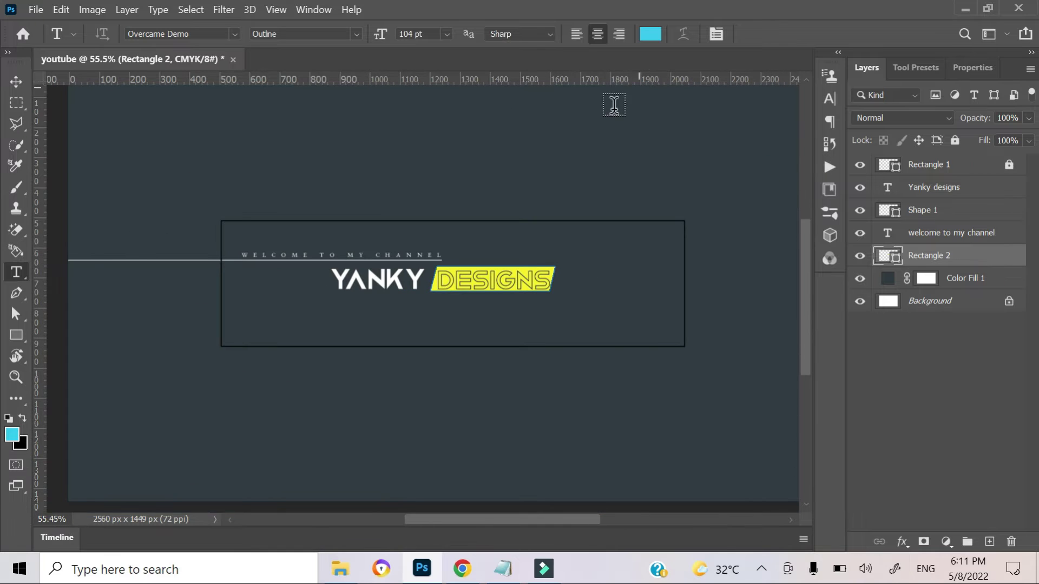
Draw a square diagonal-stripes custom shape to the right of the DESIGNS title
{"action": "left_click", "coordinate": [19, 398]}
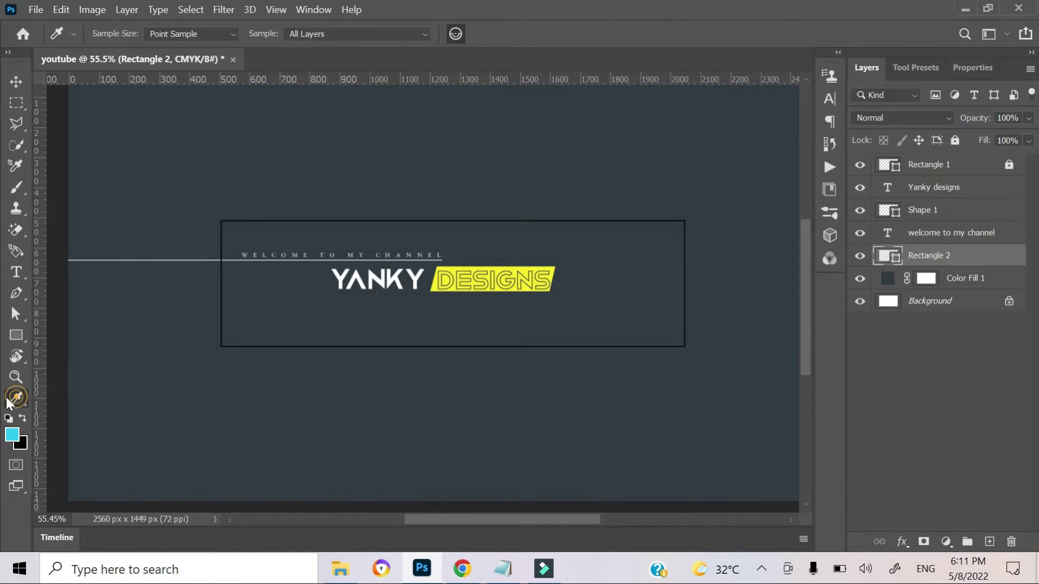
{"action": "left_click", "coordinate": [16, 334]}
{"action": "left_click", "coordinate": [625, 131]}
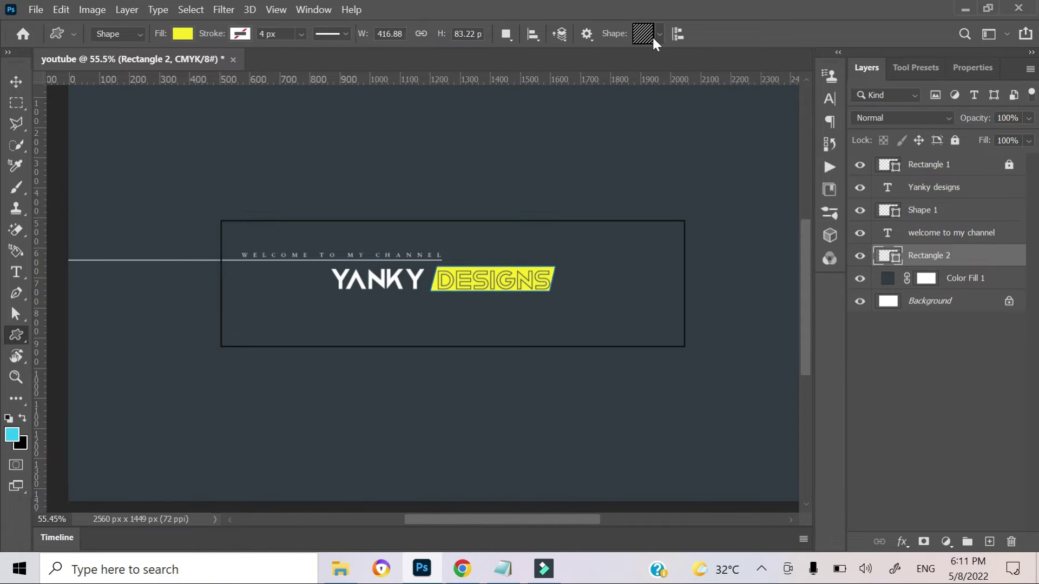
{"action": "left_click", "coordinate": [658, 34]}
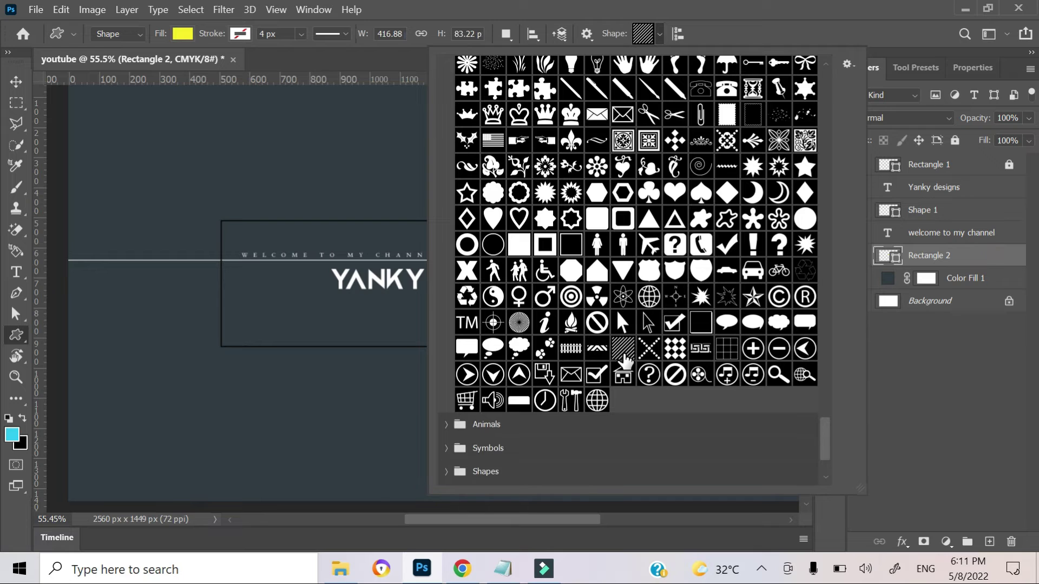
{"action": "left_click", "coordinate": [695, 33]}
{"action": "mouse_move", "coordinate": [598, 245]}
{"action": "left_mouse_down"}
{"action": "mouse_move", "coordinate": [633, 296]}
{"action": "mouse_move", "coordinate": [660, 275]}
{"action": "left_mouse_up"}
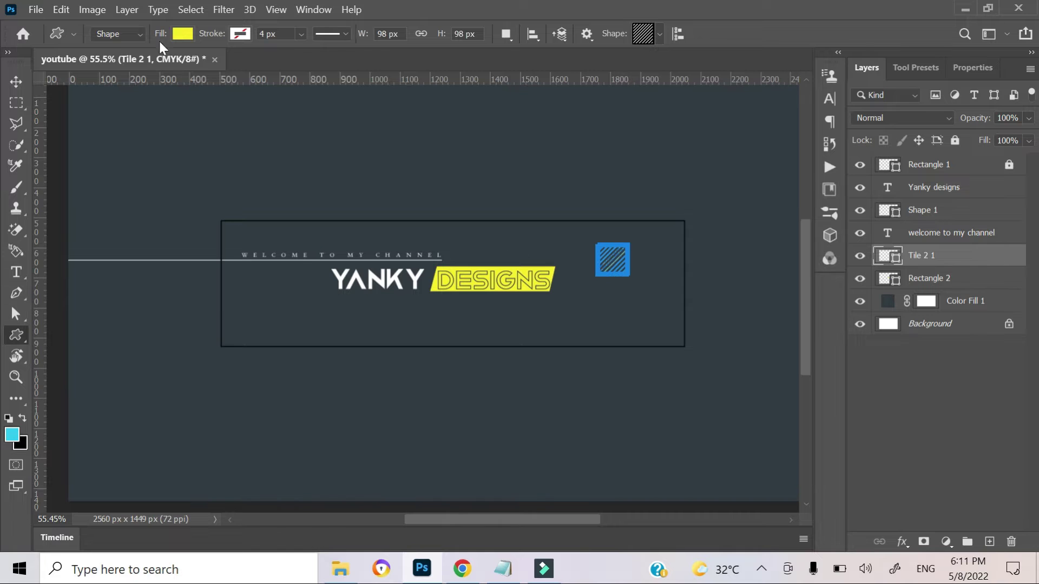
Make the 98 × 98 px striped tile white and zoom in on it
{"action": "left_click", "coordinate": [182, 33]}
{"action": "key", "text": "Escape"}
{"action": "scroll", "coordinate": [631, 300], "scroll_direction": "up", "scroll_amount": 4}
{"action": "scroll", "coordinate": [631, 299], "scroll_direction": "up", "scroll_amount": 3}
{"action": "scroll", "coordinate": [604, 301], "scroll_direction": "up", "scroll_amount": 2}
{"action": "right_click", "coordinate": [604, 301]}
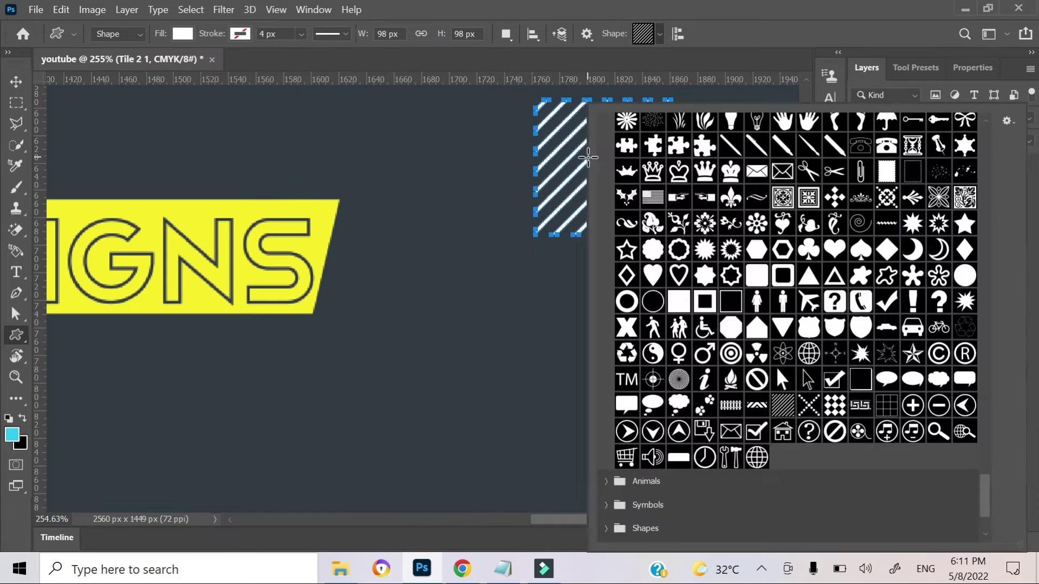
{"action": "left_click", "coordinate": [562, 165]}
{"action": "left_click", "coordinate": [574, 237]}
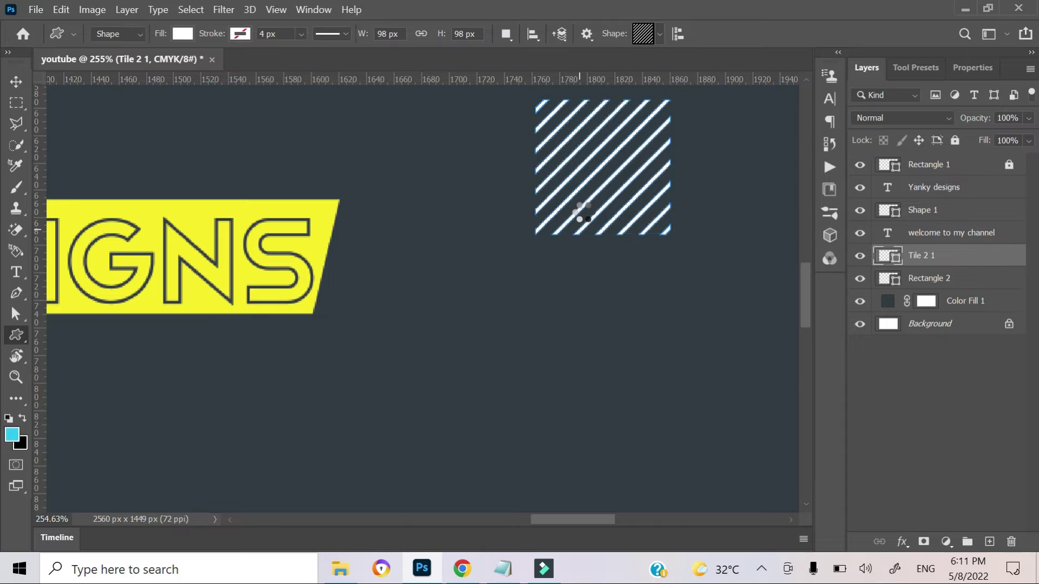
{"action": "key", "text": "ctrl+t"}
Move the striped tile onto the yellow box's right end and flatten it to about 138 × 40 px
{"action": "mouse_move", "coordinate": [586, 189]}
{"action": "left_mouse_down"}
{"action": "mouse_move", "coordinate": [339, 283]}
{"action": "mouse_move", "coordinate": [342, 306]}
{"action": "left_mouse_up"}
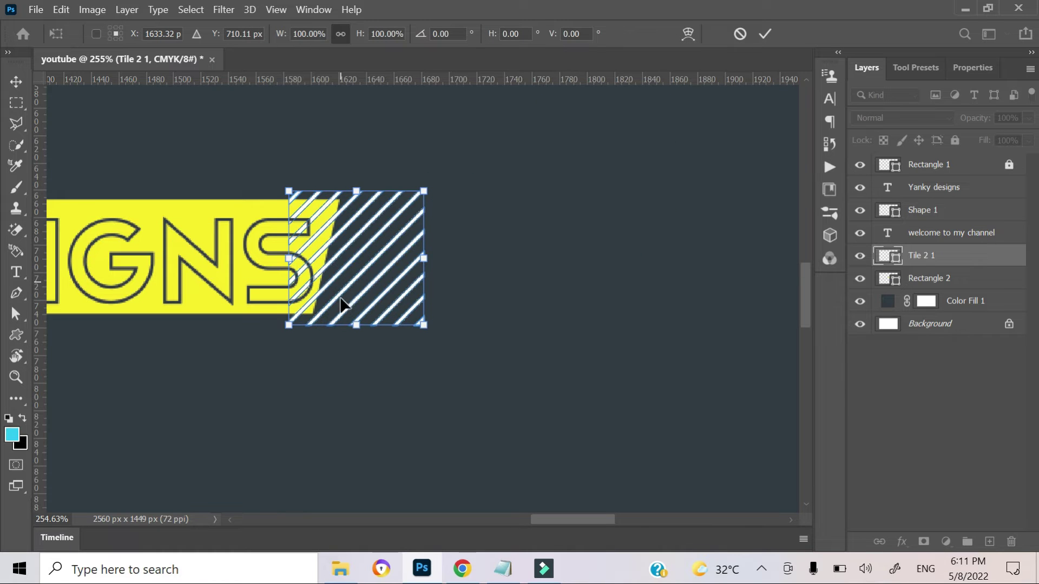
{"action": "scroll", "coordinate": [355, 323], "scroll_direction": "up", "scroll_amount": 3}
{"action": "scroll", "coordinate": [395, 325], "scroll_direction": "up", "scroll_amount": 1}
{"action": "left_click_drag", "start_coordinate": [394, 216], "coordinate": [395, 232]}
{"action": "left_click_drag", "start_coordinate": [394, 479], "coordinate": [394, 385]}
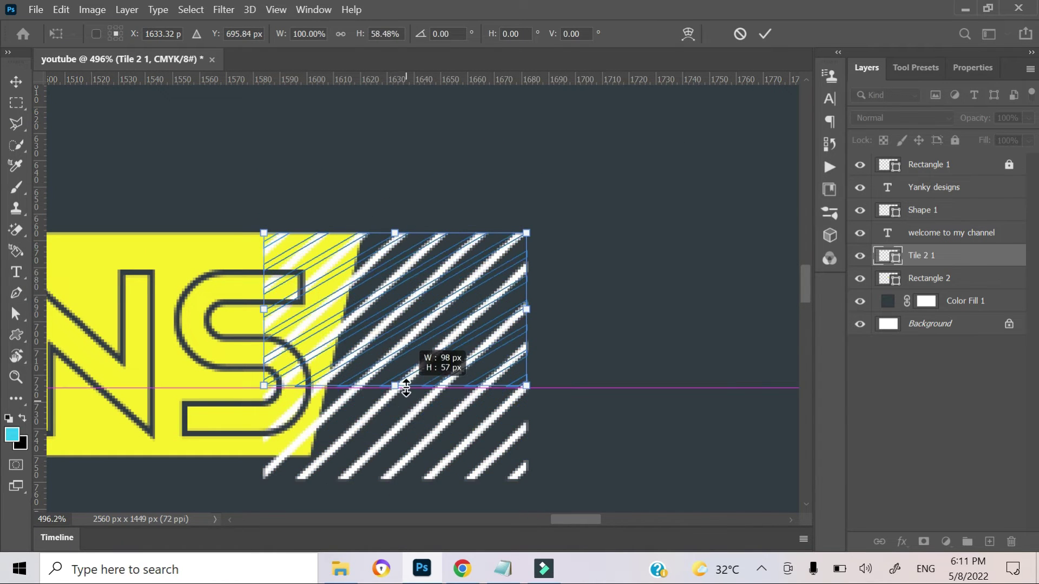
{"action": "left_click_drag", "start_coordinate": [397, 230], "coordinate": [397, 279]}
{"action": "left_click_drag", "start_coordinate": [401, 336], "coordinate": [397, 359]}
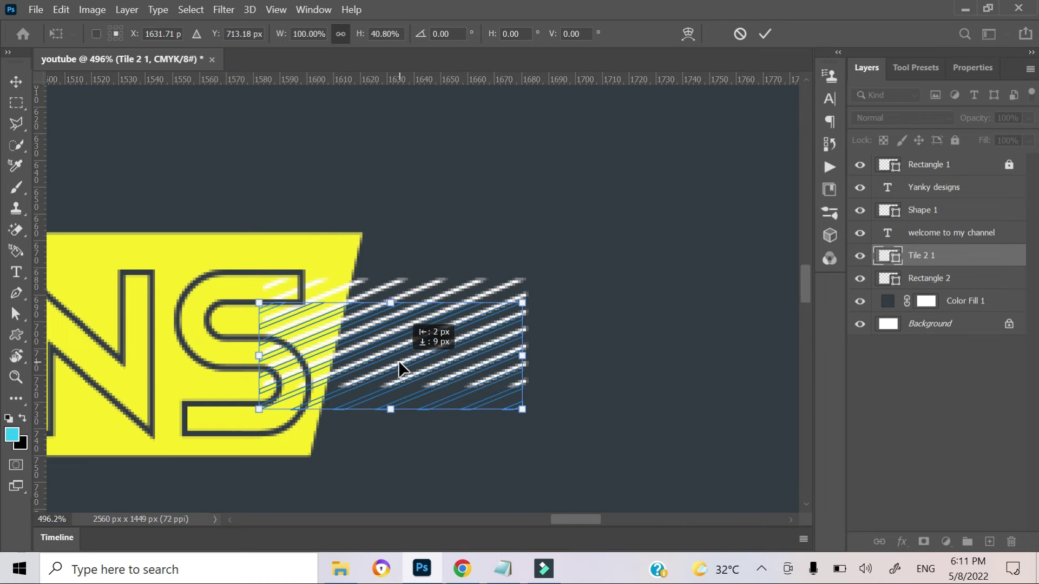
{"action": "left_click_drag", "start_coordinate": [523, 362], "coordinate": [632, 356]}
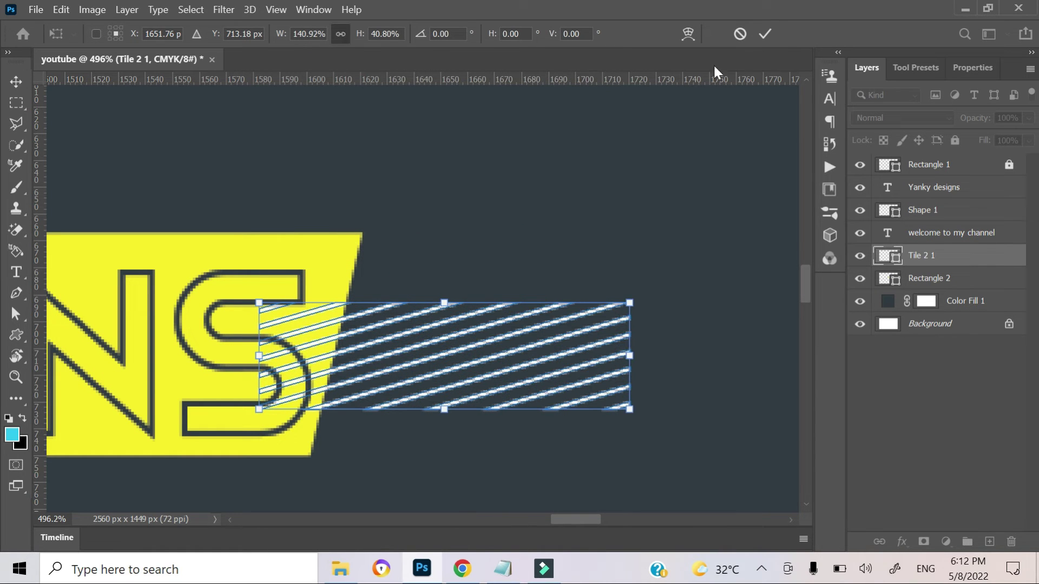
{"action": "left_click", "coordinate": [765, 34]}
{"action": "scroll", "coordinate": [672, 191], "scroll_direction": "down", "scroll_amount": 1}
{"action": "left_click", "coordinate": [18, 87]}
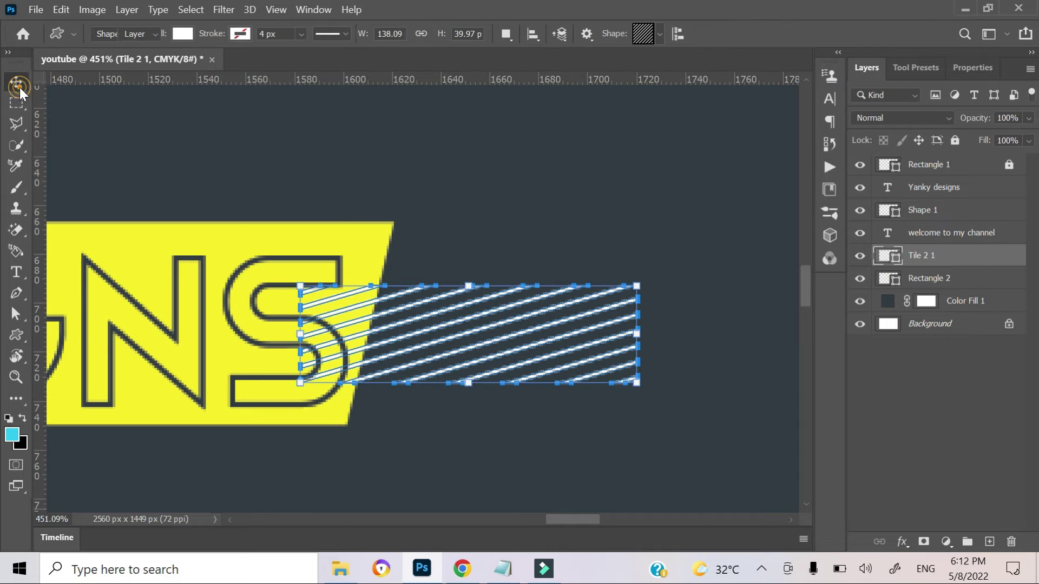
Stack the yellow DESIGNS box layer above the striped band in the Layers panel
{"action": "left_click", "coordinate": [495, 167]}
{"action": "scroll", "coordinate": [485, 192], "scroll_direction": "down", "scroll_amount": 5}
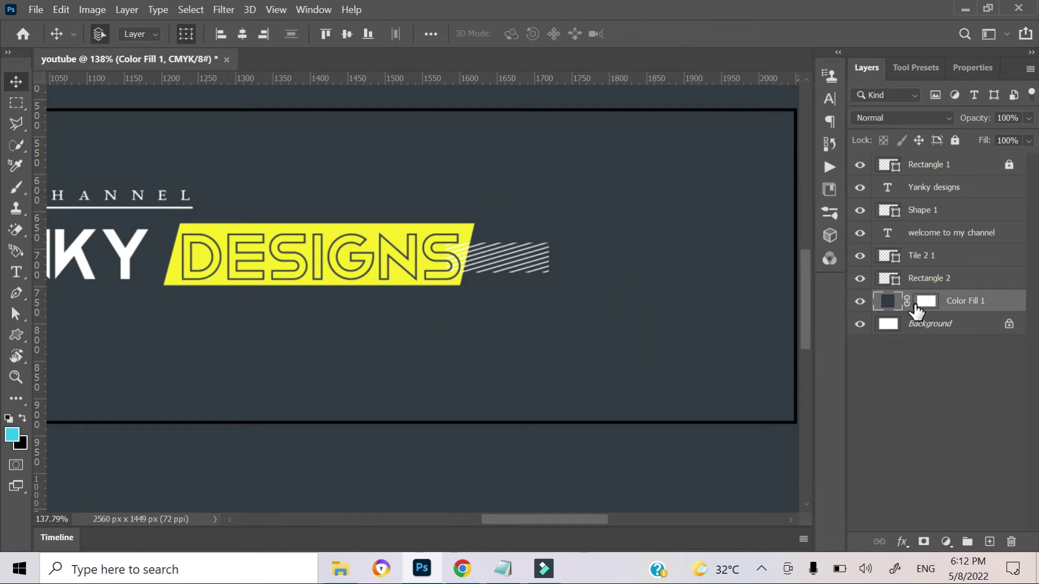
{"action": "left_click_drag", "start_coordinate": [916, 261], "coordinate": [915, 250]}
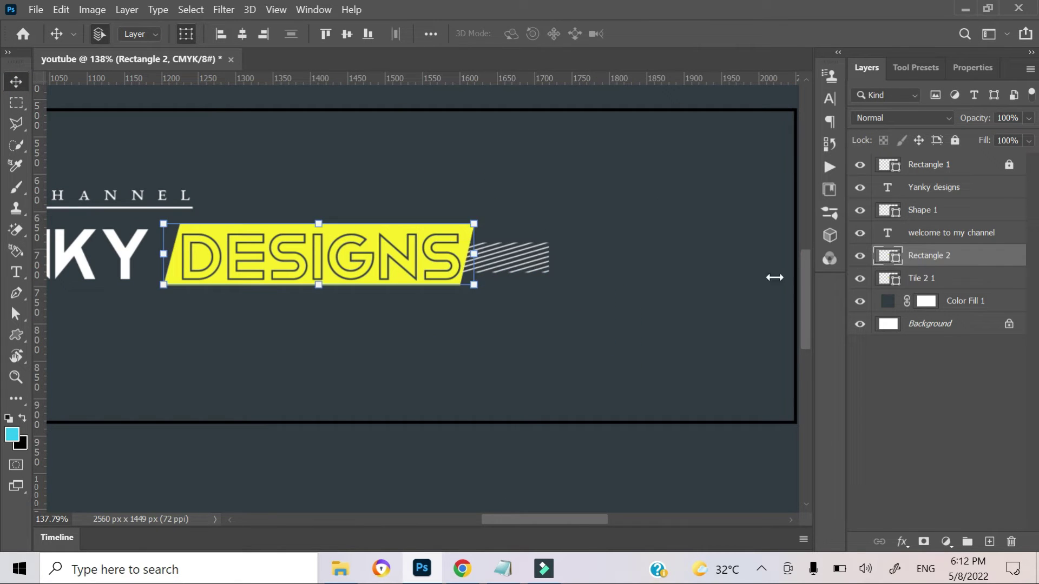
{"action": "left_click", "coordinate": [539, 263]}
{"action": "scroll", "coordinate": [539, 278], "scroll_direction": "up", "scroll_amount": 3}
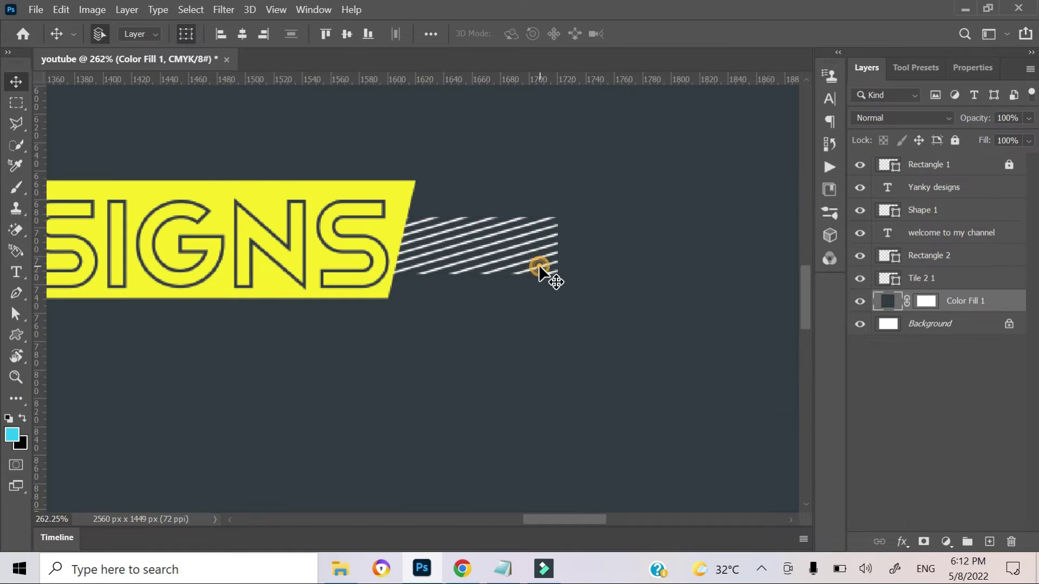
{"action": "left_click", "coordinate": [920, 276]}
{"action": "left_click", "coordinate": [925, 255]}
{"action": "left_click", "coordinate": [922, 278]}
{"action": "left_click", "coordinate": [941, 233]}
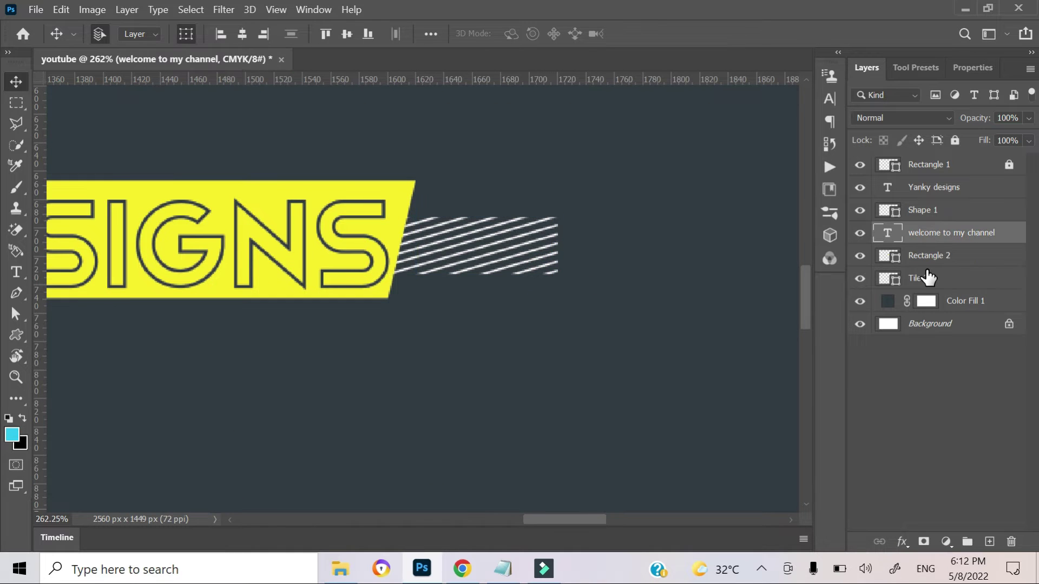
{"action": "left_click", "coordinate": [941, 256]}
{"action": "left_click", "coordinate": [544, 266]}
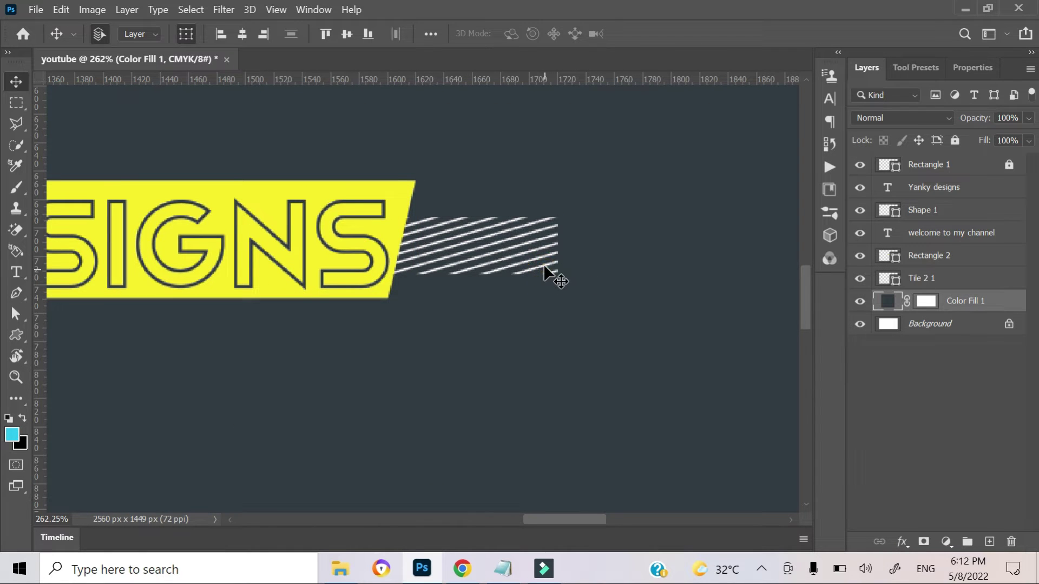
Rotate the striped band about -1° and nudge it to the left
{"action": "left_click", "coordinate": [908, 283]}
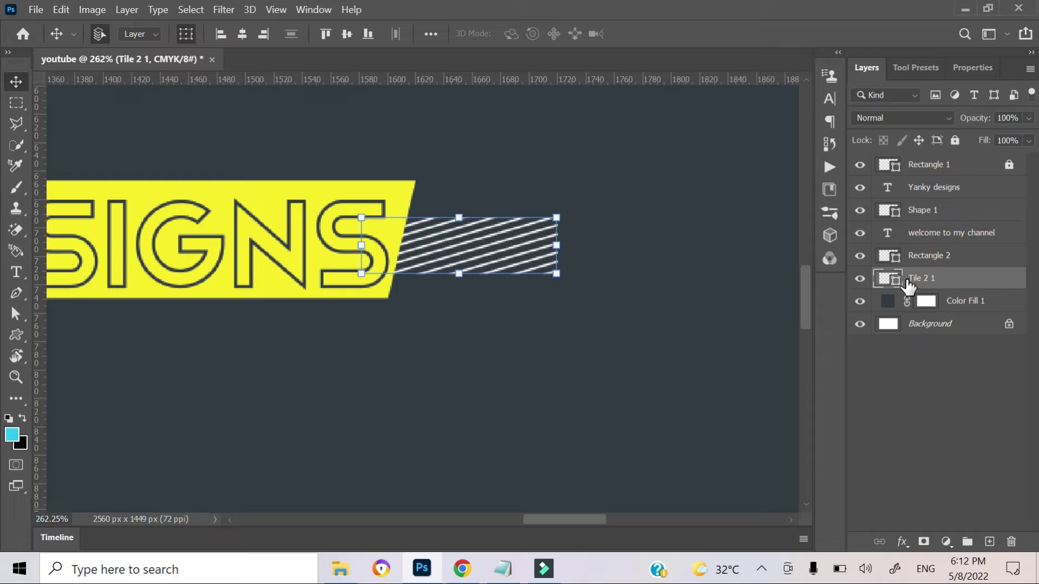
{"action": "mouse_move", "coordinate": [576, 290]}
{"action": "left_mouse_down"}
{"action": "mouse_move", "coordinate": [589, 268]}
{"action": "mouse_move", "coordinate": [588, 293]}
{"action": "left_mouse_up"}
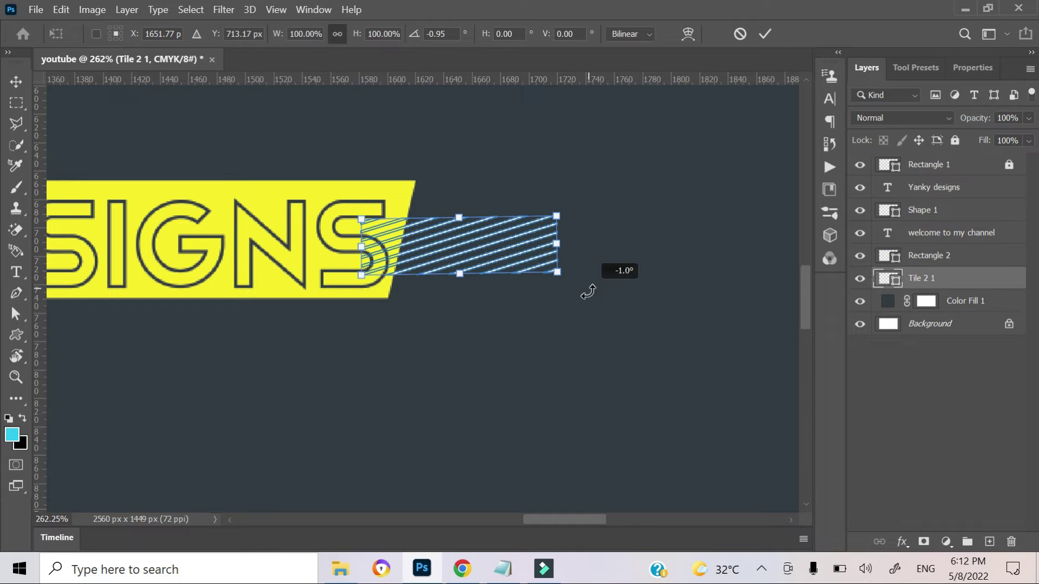
{"action": "left_click", "coordinate": [764, 34]}
{"action": "left_click", "coordinate": [637, 314]}
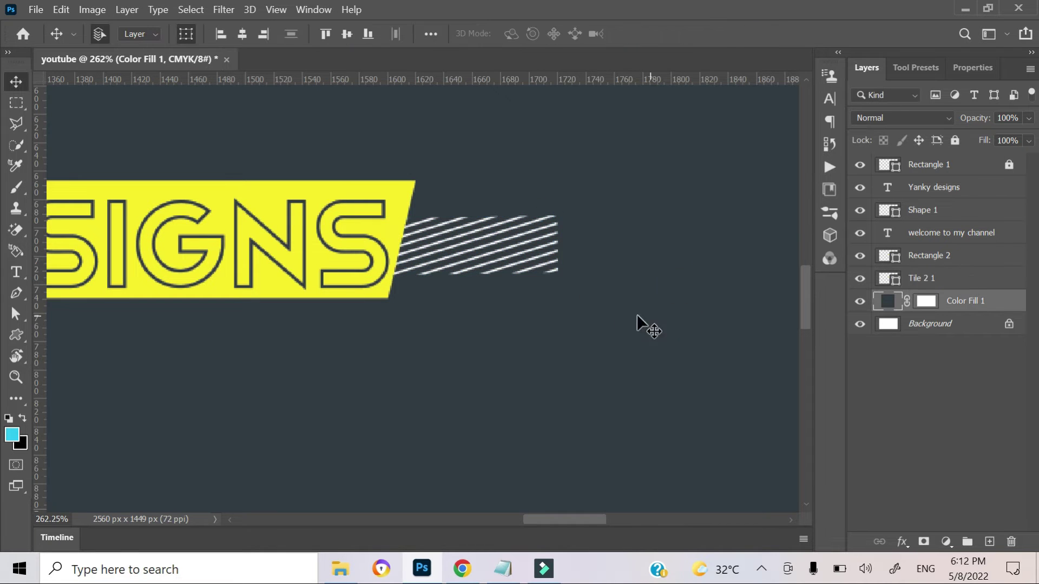
{"action": "scroll", "coordinate": [565, 308], "scroll_direction": "down", "scroll_amount": 5}
{"action": "scroll", "coordinate": [595, 335], "scroll_direction": "down", "scroll_amount": 2}
{"action": "scroll", "coordinate": [583, 334], "scroll_direction": "up", "scroll_amount": 2}
{"action": "scroll", "coordinate": [529, 260], "scroll_direction": "up", "scroll_amount": 3}
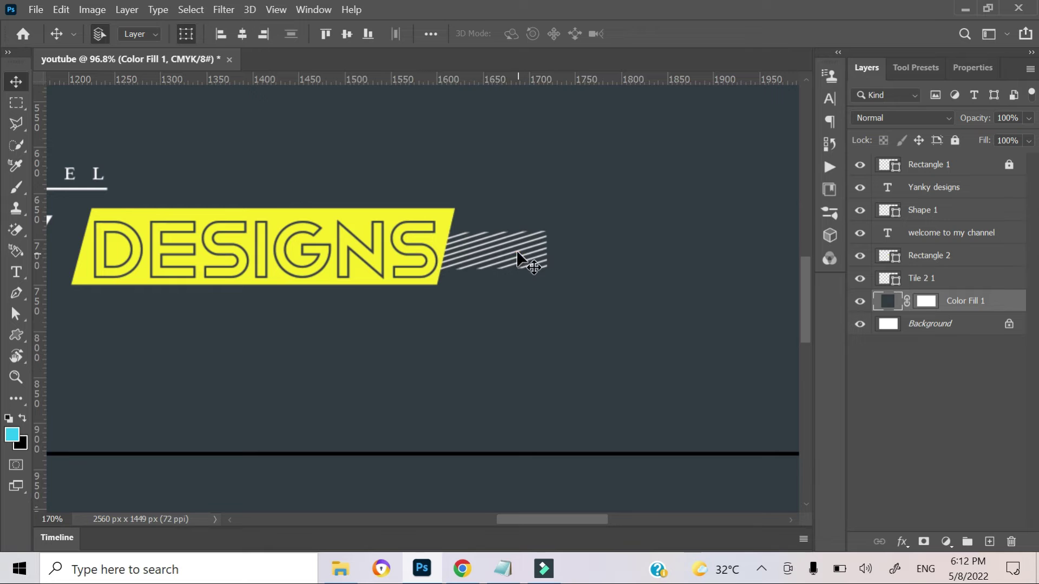
{"action": "left_click", "coordinate": [517, 264]}
{"action": "key", "text": "shift+Left"}
{"action": "key", "text": "shift+Left"}
{"action": "key", "text": "shift+Left"}
{"action": "left_click", "coordinate": [592, 299]}
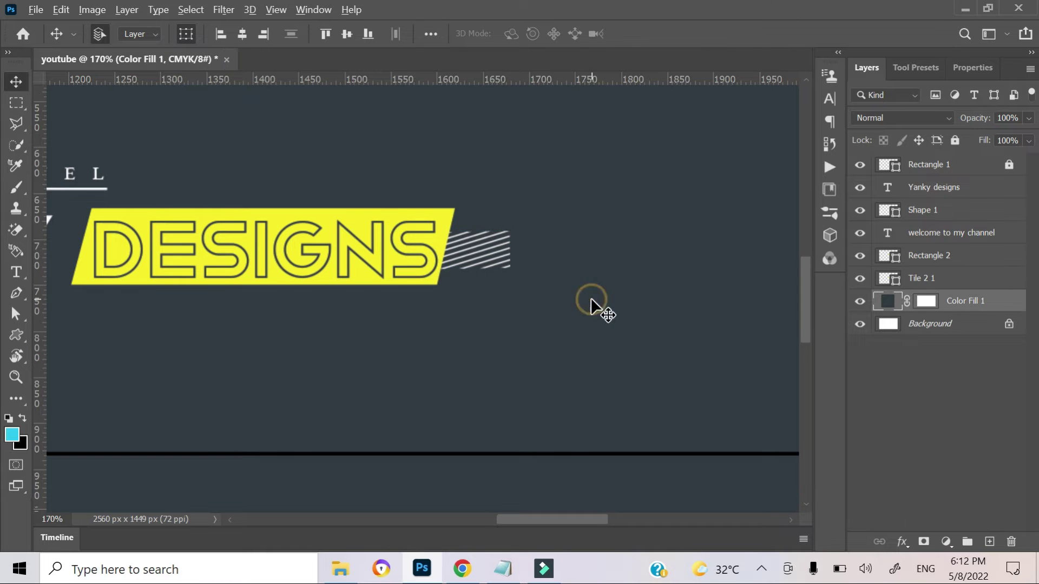
{"action": "scroll", "coordinate": [594, 301], "scroll_direction": "down", "scroll_amount": 3}
{"action": "scroll", "coordinate": [621, 293], "scroll_direction": "down", "scroll_amount": 2}
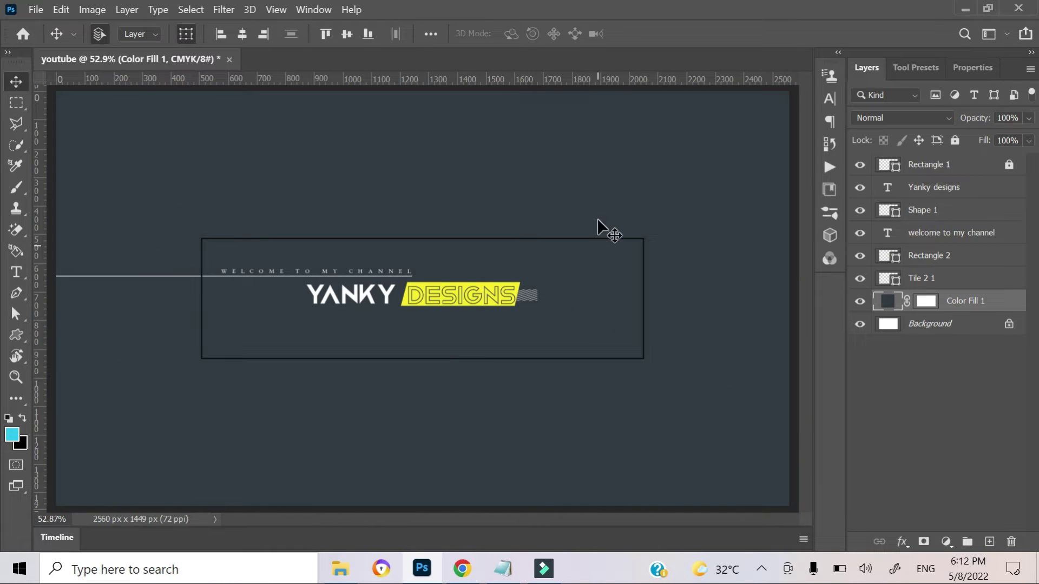
{"action": "key", "text": "s"}
{"action": "left_click", "coordinate": [19, 336]}
{"action": "left_click_drag", "start_coordinate": [612, 232], "coordinate": [763, 466]}
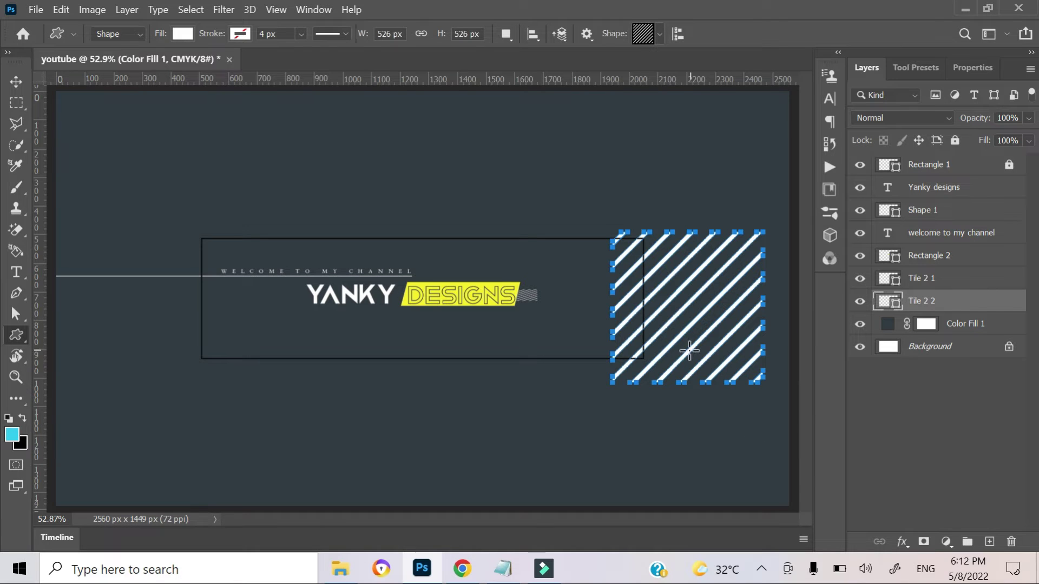
{"action": "left_click", "coordinate": [181, 34]}
{"action": "left_click", "coordinate": [124, 120]}
{"action": "left_click", "coordinate": [540, 5]}
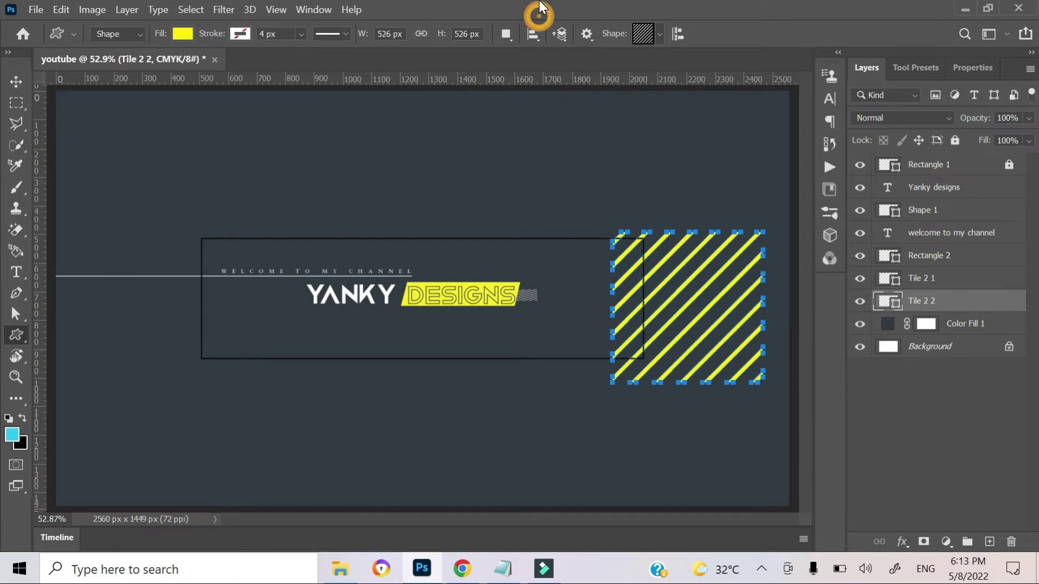
{"action": "key", "text": "ctrl+t"}
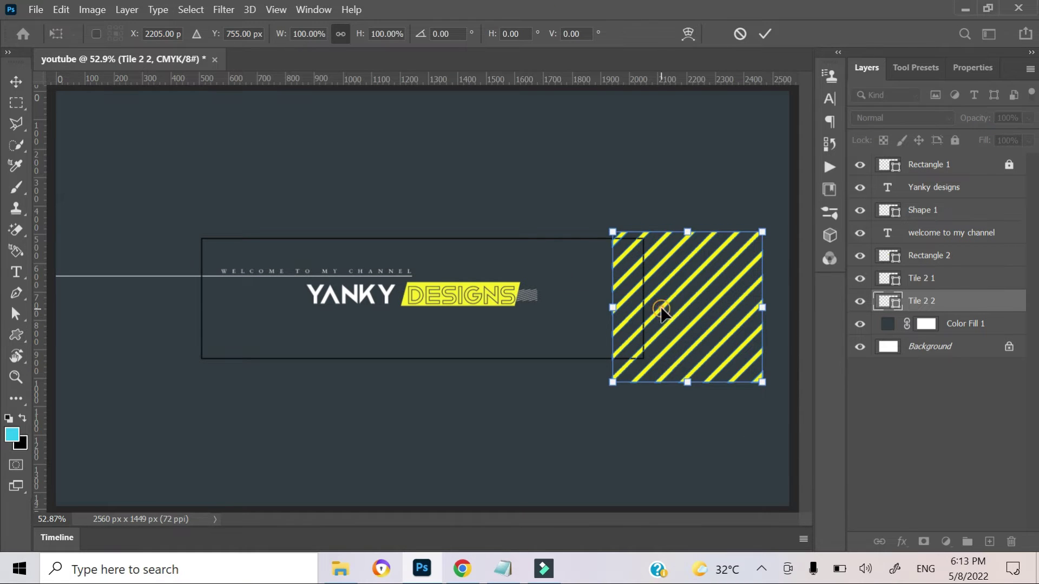
{"action": "left_click_drag", "start_coordinate": [661, 310], "coordinate": [637, 253]}
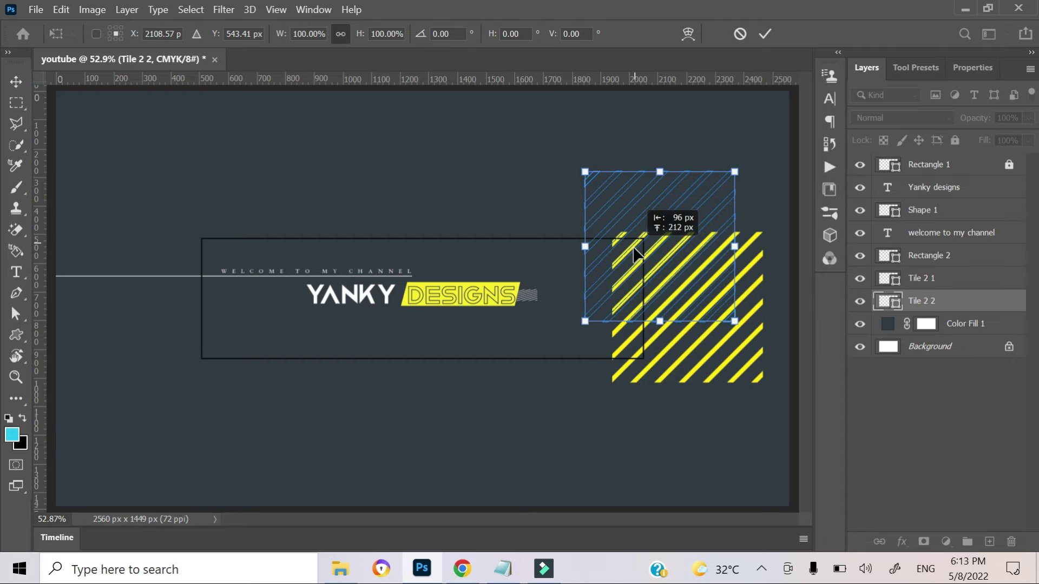
{"action": "left_click", "coordinate": [763, 34]}
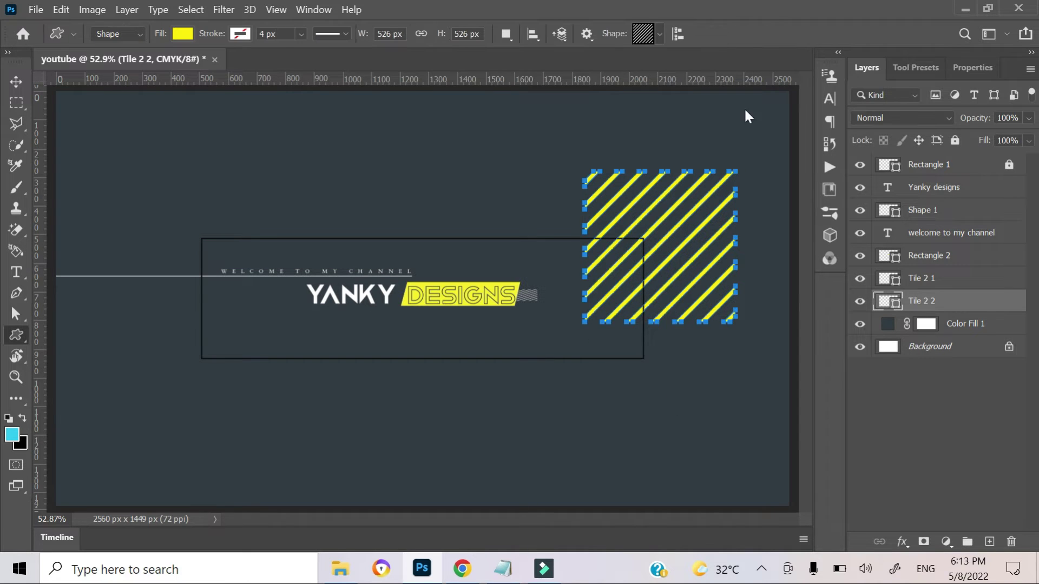
{"action": "left_click", "coordinate": [661, 407]}
{"action": "left_click", "coordinate": [566, 237]}
{"action": "left_click", "coordinate": [16, 81]}
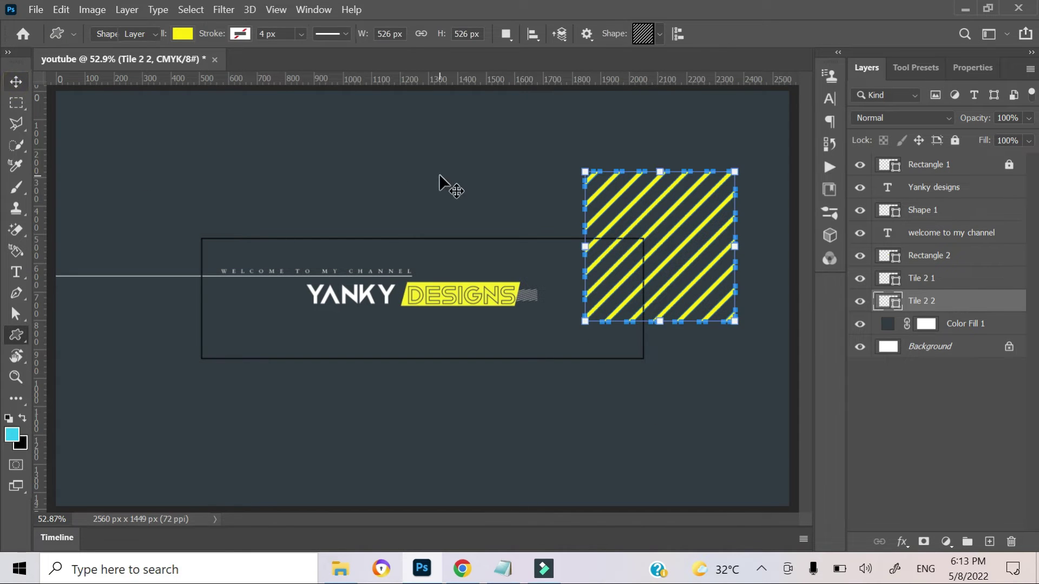
{"action": "left_click", "coordinate": [422, 169]}
{"action": "scroll", "coordinate": [603, 344], "scroll_direction": "up", "scroll_amount": 3}
{"action": "scroll", "coordinate": [603, 344], "scroll_direction": "down", "scroll_amount": 2}
{"action": "scroll", "coordinate": [603, 343], "scroll_direction": "down", "scroll_amount": 2}
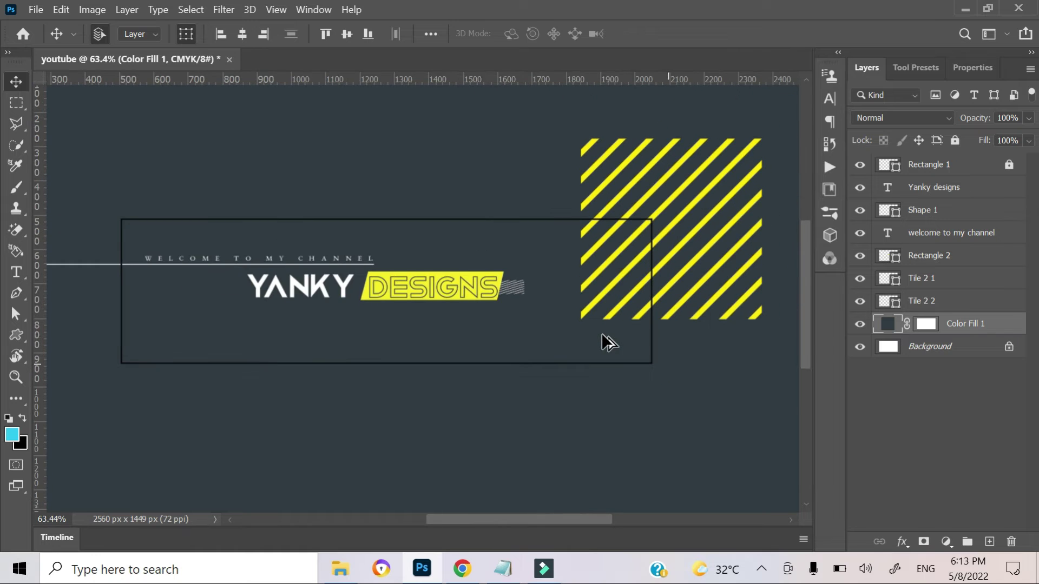
{"action": "scroll", "coordinate": [608, 341], "scroll_direction": "up", "scroll_amount": 1}
{"action": "scroll", "coordinate": [602, 325], "scroll_direction": "up", "scroll_amount": 2}
{"action": "scroll", "coordinate": [608, 376], "scroll_direction": "up", "scroll_amount": 2}
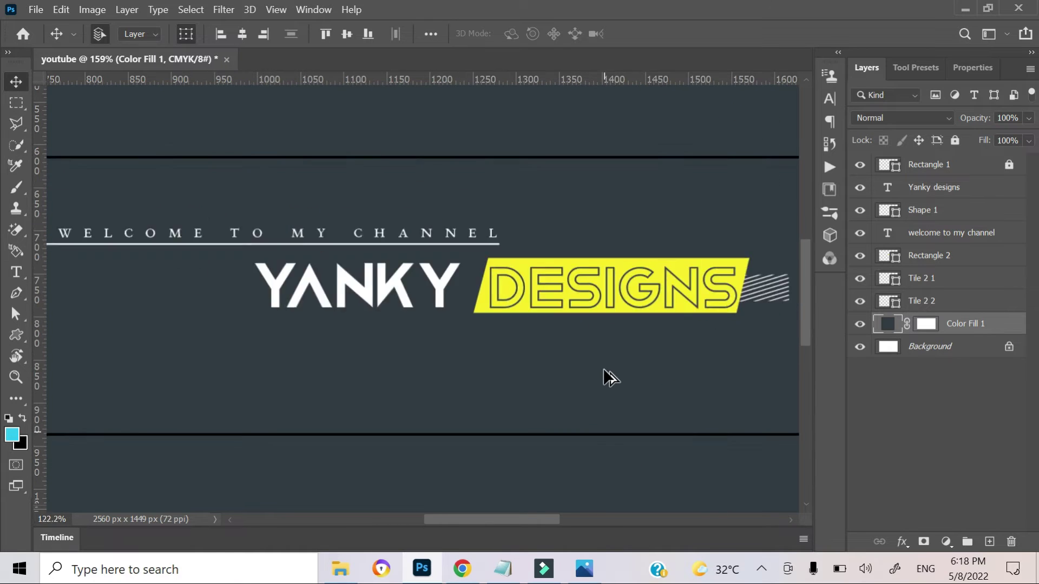
{"action": "scroll", "coordinate": [608, 376], "scroll_direction": "down", "scroll_amount": 3}
{"action": "scroll", "coordinate": [638, 364], "scroll_direction": "up", "scroll_amount": 2}
{"action": "scroll", "coordinate": [512, 364], "scroll_direction": "down", "scroll_amount": 1}
{"action": "scroll", "coordinate": [513, 364], "scroll_direction": "up", "scroll_amount": 3}
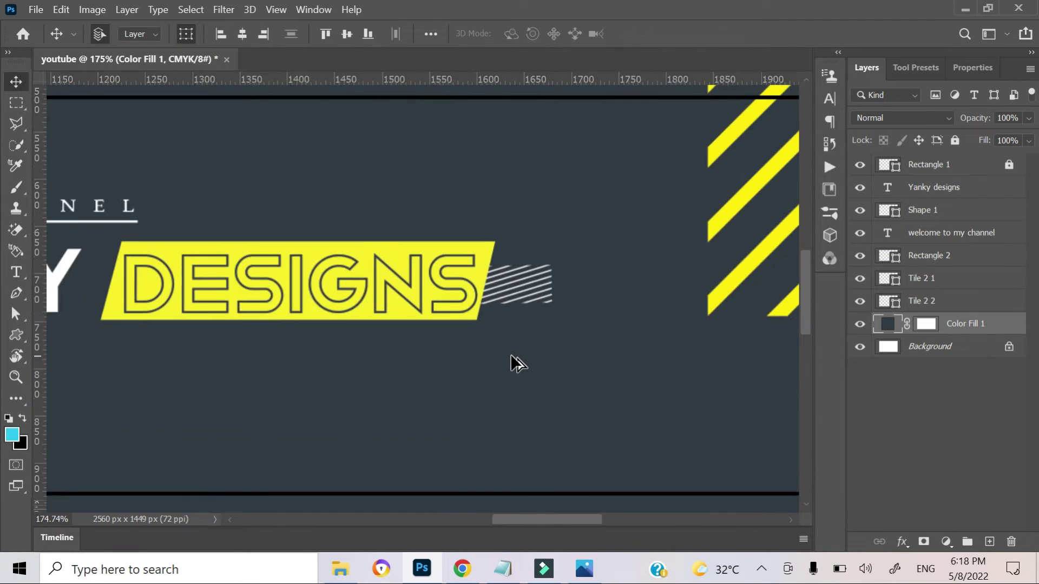
{"action": "scroll", "coordinate": [512, 364], "scroll_direction": "up", "scroll_amount": 1}
{"action": "scroll", "coordinate": [516, 364], "scroll_direction": "down", "scroll_amount": 2}
{"action": "scroll", "coordinate": [513, 362], "scroll_direction": "down", "scroll_amount": 1}
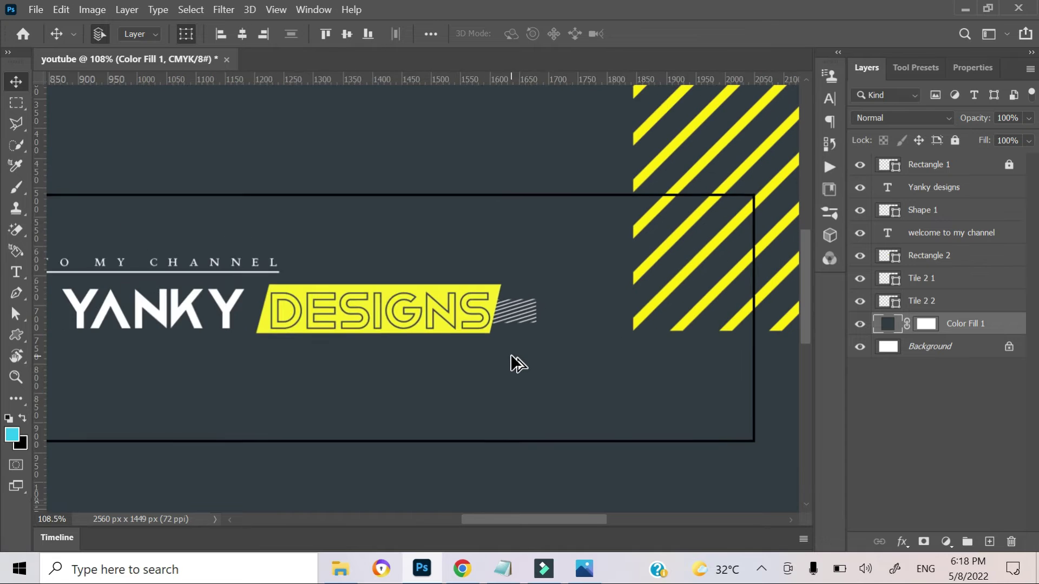
{"action": "scroll", "coordinate": [513, 362], "scroll_direction": "down", "scroll_amount": 1}
{"action": "scroll", "coordinate": [520, 367], "scroll_direction": "left", "scroll_amount": 2}
{"action": "scroll", "coordinate": [548, 353], "scroll_direction": "down", "scroll_amount": 2}
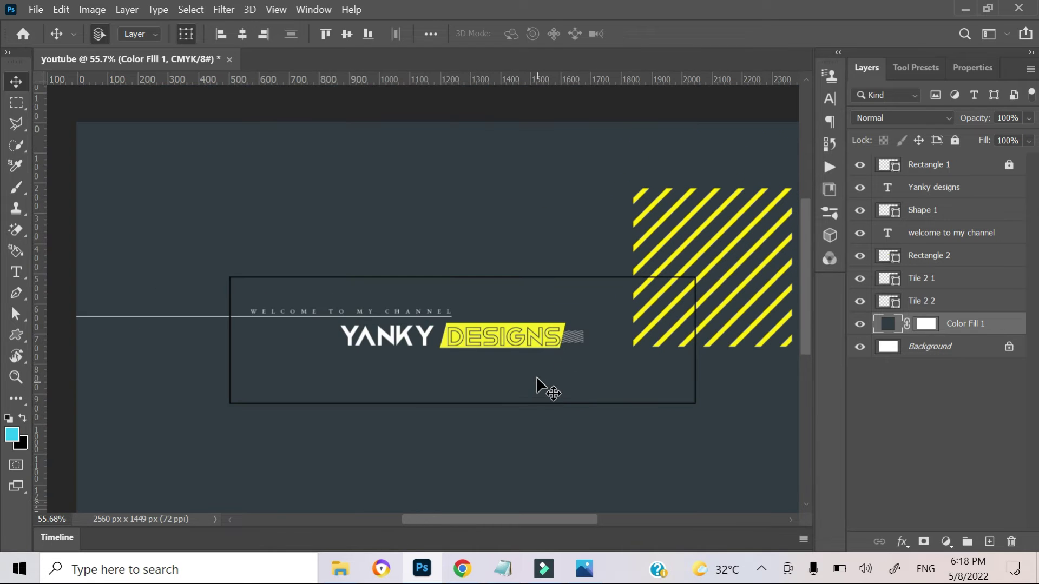
{"action": "left_click", "coordinate": [698, 275]}
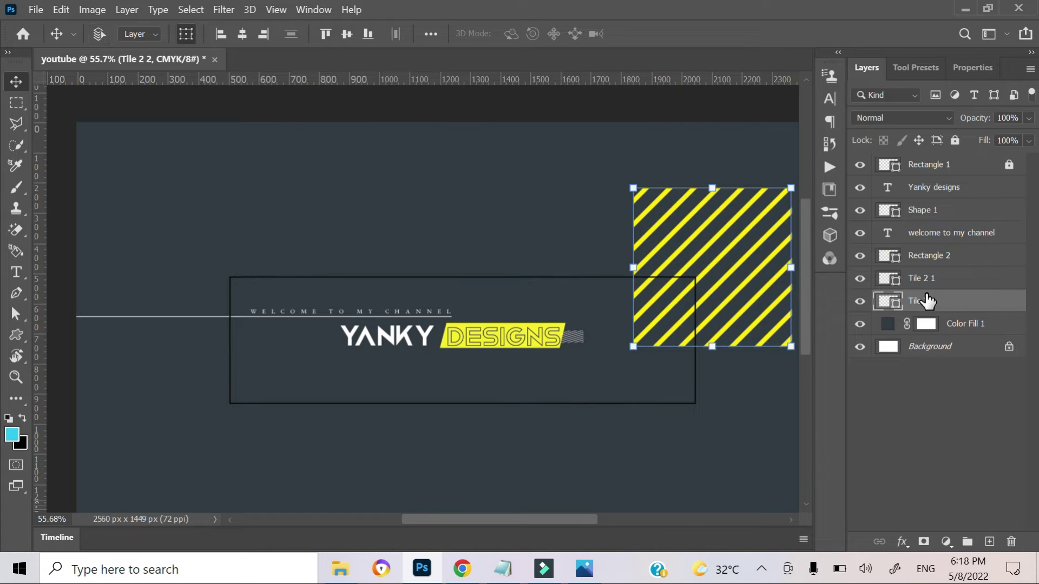
Duplicate the striped tile and move the copy to the banner's bottom-left corner
{"action": "left_click_drag", "start_coordinate": [614, 302], "coordinate": [611, 300]}
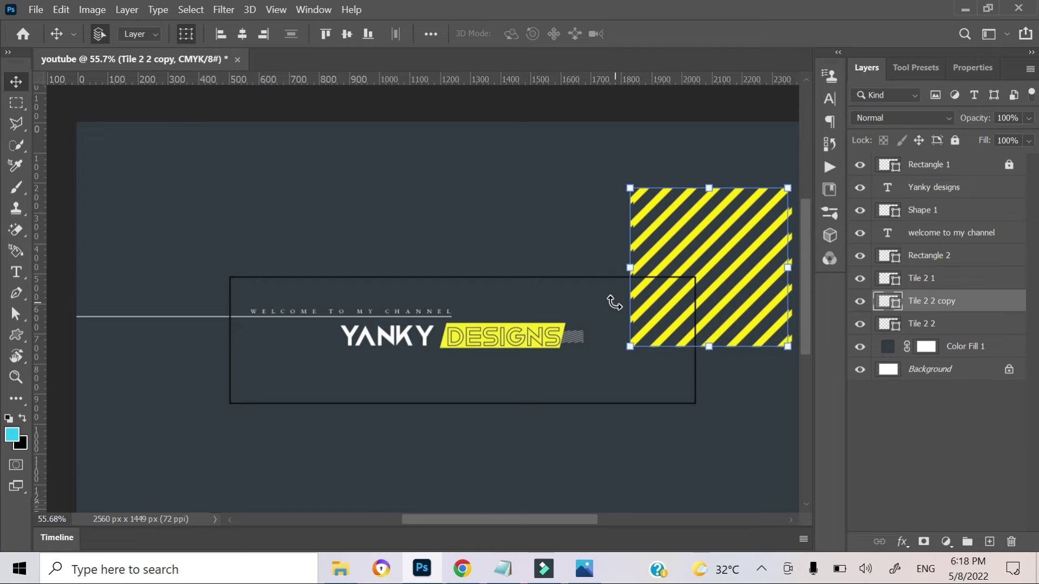
{"action": "key", "text": "shift+Left"}
{"action": "key", "text": "shift+Left"}
{"action": "key", "text": "shift+Left"}
{"action": "key", "text": "shift+Left"}
{"action": "key", "text": "shift+Left"}
{"action": "key", "text": "shift+Left"}
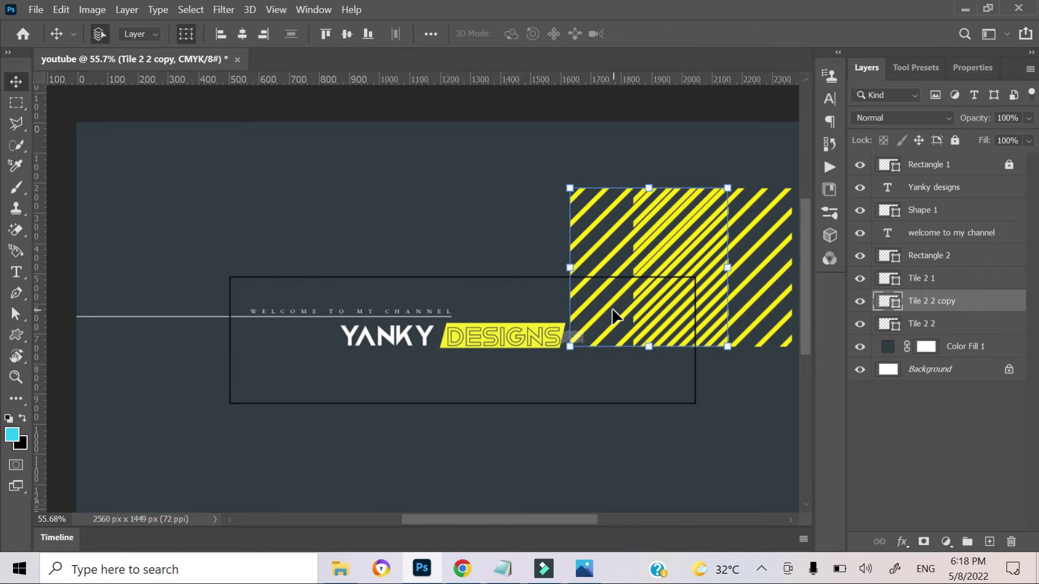
{"action": "mouse_move", "coordinate": [614, 317]}
{"action": "left_mouse_down"}
{"action": "mouse_move", "coordinate": [163, 490]}
{"action": "mouse_move", "coordinate": [163, 468]}
{"action": "left_mouse_up"}
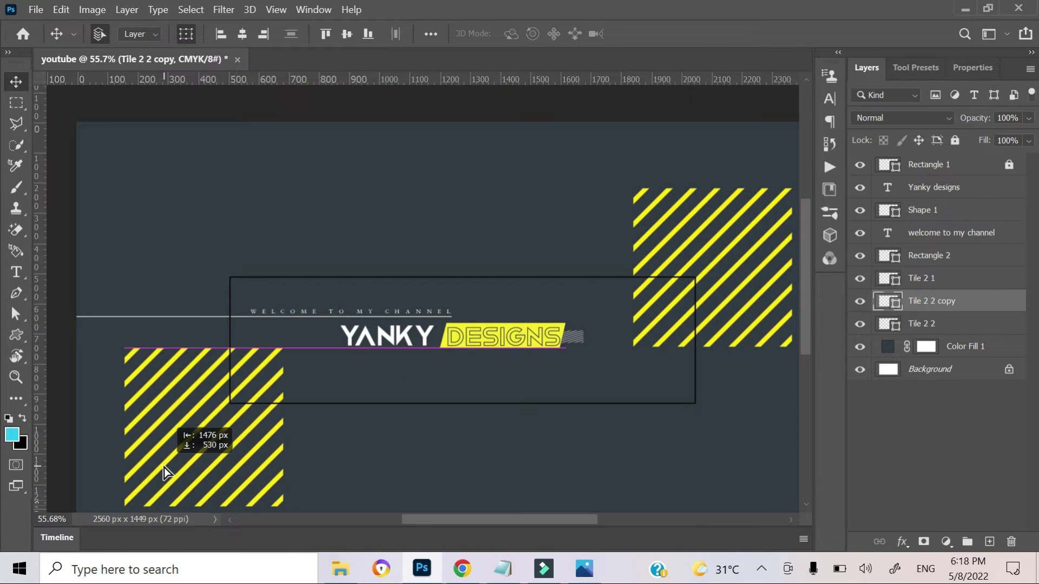
{"action": "left_click", "coordinate": [469, 404]}
{"action": "scroll", "coordinate": [506, 398], "scroll_direction": "down", "scroll_amount": 2, "text": "alt"}
{"action": "scroll", "coordinate": [506, 398], "scroll_direction": "up", "scroll_amount": 3, "text": "alt"}
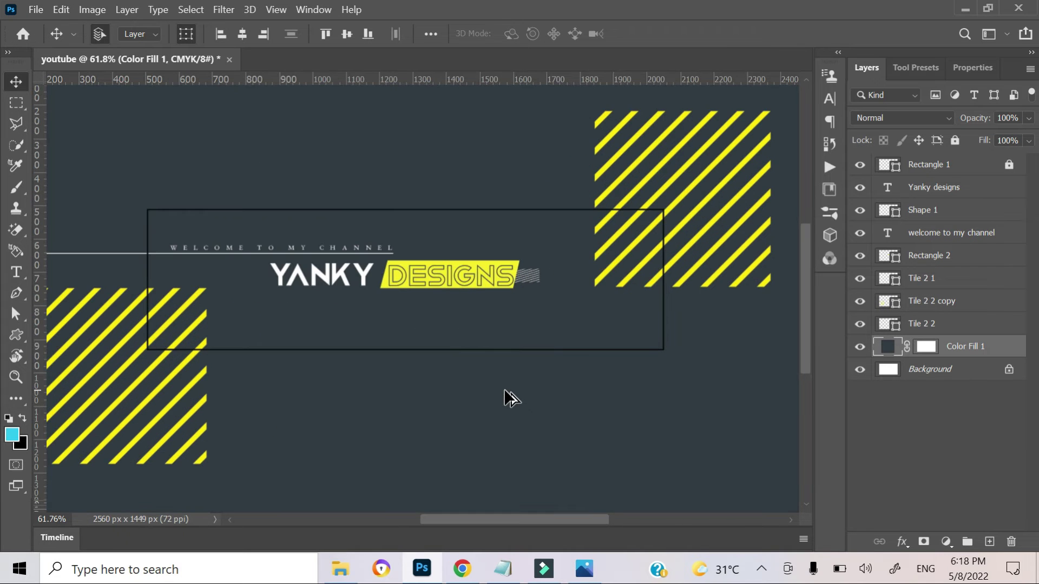
Nudge the top-right tile right and down, and the bottom-left copy left and down
{"action": "left_click", "coordinate": [613, 260]}
{"action": "key", "text": "shift+Right"}
{"action": "key", "text": "shift+Right"}
{"action": "key", "text": "shift+Right"}
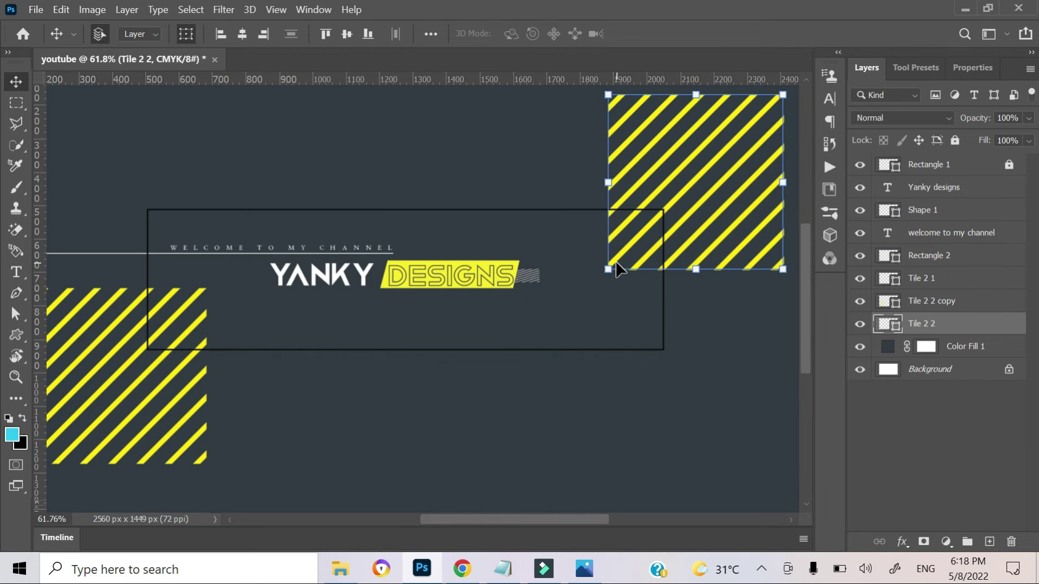
{"action": "key", "text": "shift+Down"}
{"action": "key", "text": "shift+Down"}
{"action": "left_click", "coordinate": [178, 341]}
{"action": "key", "text": "shift+Down"}
{"action": "key", "text": "shift+Down"}
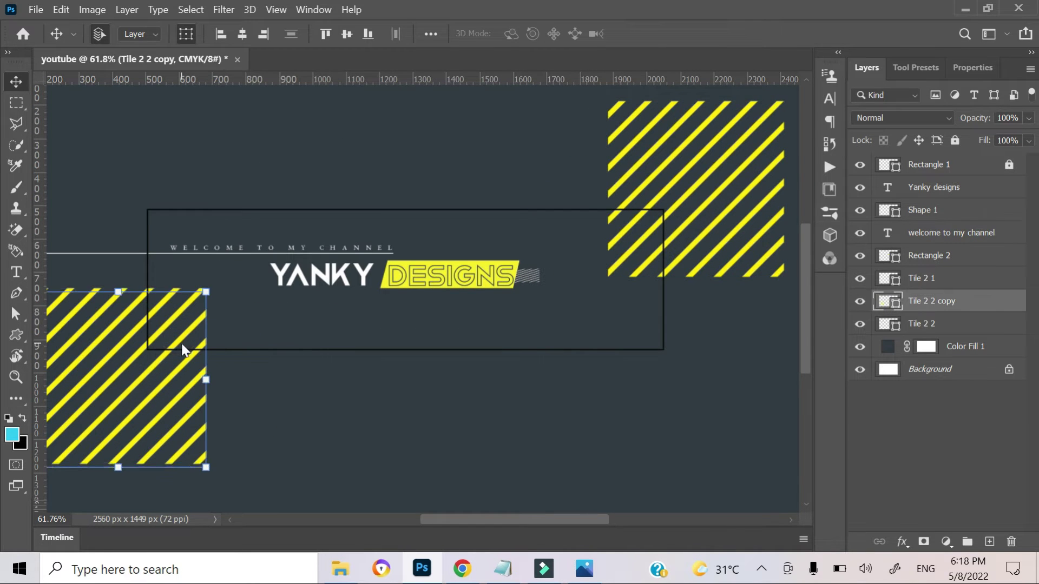
{"action": "key", "text": "shift+Left"}
{"action": "key", "text": "shift+Left"}
{"action": "left_click", "coordinate": [597, 314]}
{"action": "scroll", "coordinate": [597, 314], "scroll_direction": "up", "scroll_amount": 1}
Add a white '+' text layer above DESIGNS
{"action": "key", "text": "t"}
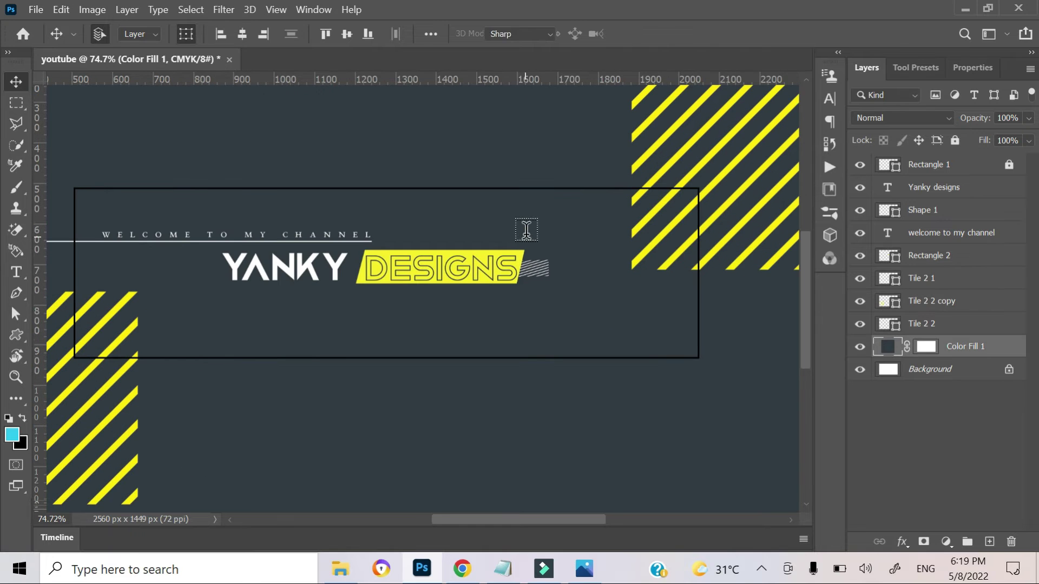
{"action": "left_click", "coordinate": [506, 229]}
{"action": "key", "text": "ctrl+h"}
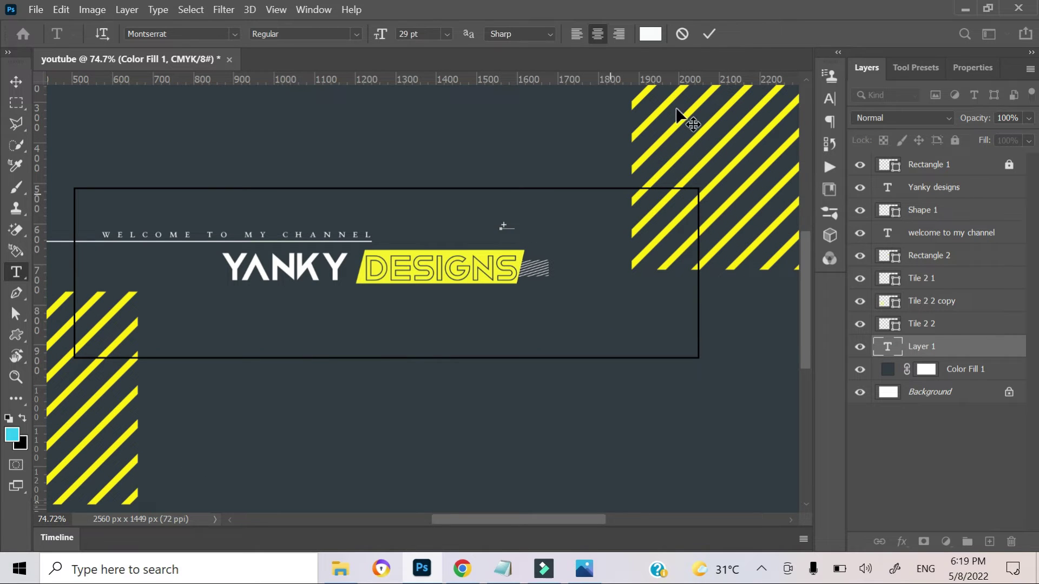
{"action": "left_click", "coordinate": [708, 34]}
Scale the + mark up to a larger size
{"action": "key", "text": "v"}
{"action": "scroll", "coordinate": [494, 274], "scroll_direction": "up", "scroll_amount": 3}
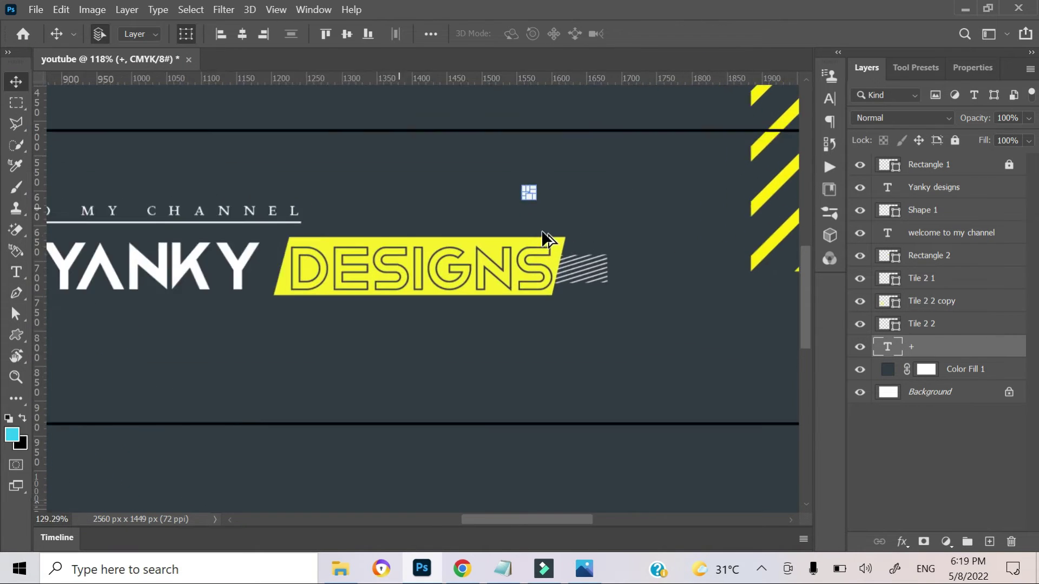
{"action": "scroll", "coordinate": [538, 227], "scroll_direction": "up", "scroll_amount": 5}
{"action": "left_click_drag", "start_coordinate": [525, 160], "coordinate": [586, 218]}
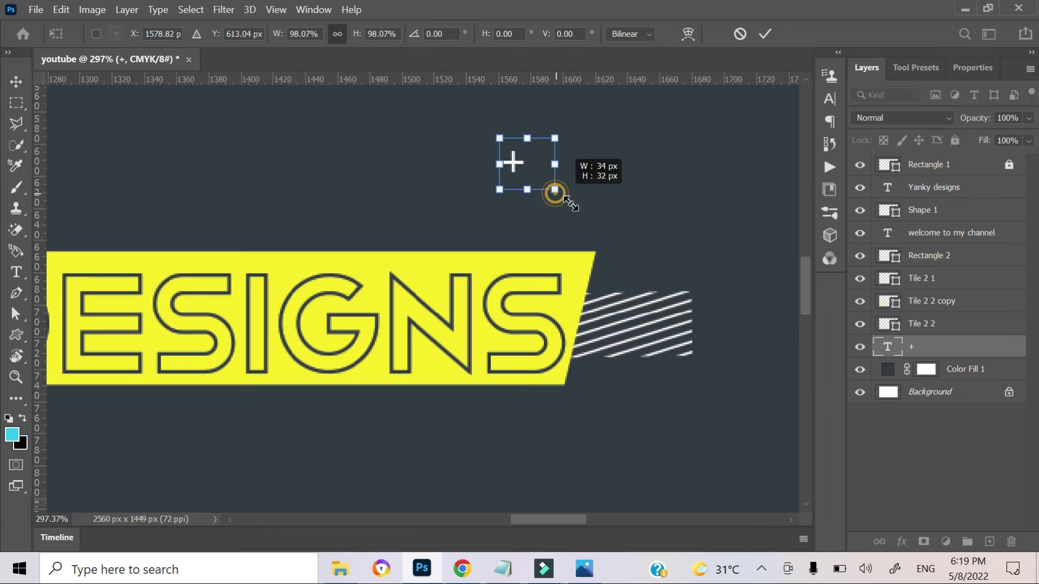
{"action": "left_click", "coordinate": [765, 34]}
{"action": "scroll", "coordinate": [694, 223], "scroll_direction": "down", "scroll_amount": 2}
{"action": "left_click", "coordinate": [630, 383]}
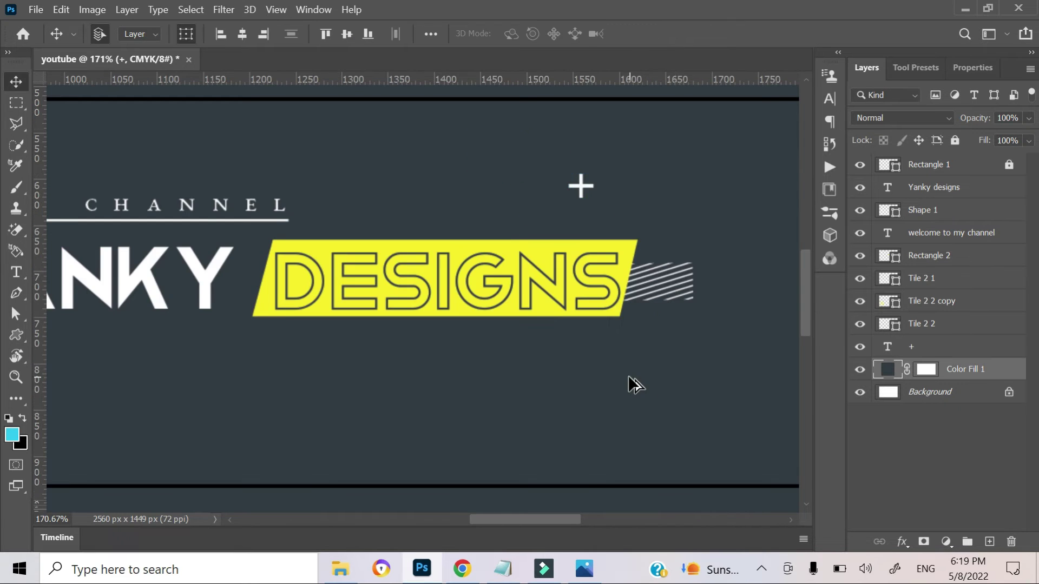
Rotate the + mark with Free Transform into an × shape
{"action": "scroll", "coordinate": [631, 382], "scroll_direction": "down", "scroll_amount": 3}
{"action": "scroll", "coordinate": [629, 325], "scroll_direction": "up", "scroll_amount": 3}
{"action": "scroll", "coordinate": [629, 319], "scroll_direction": "up", "scroll_amount": 3}
{"action": "scroll", "coordinate": [508, 319], "scroll_direction": "up", "scroll_amount": 2}
{"action": "left_click", "coordinate": [456, 264]}
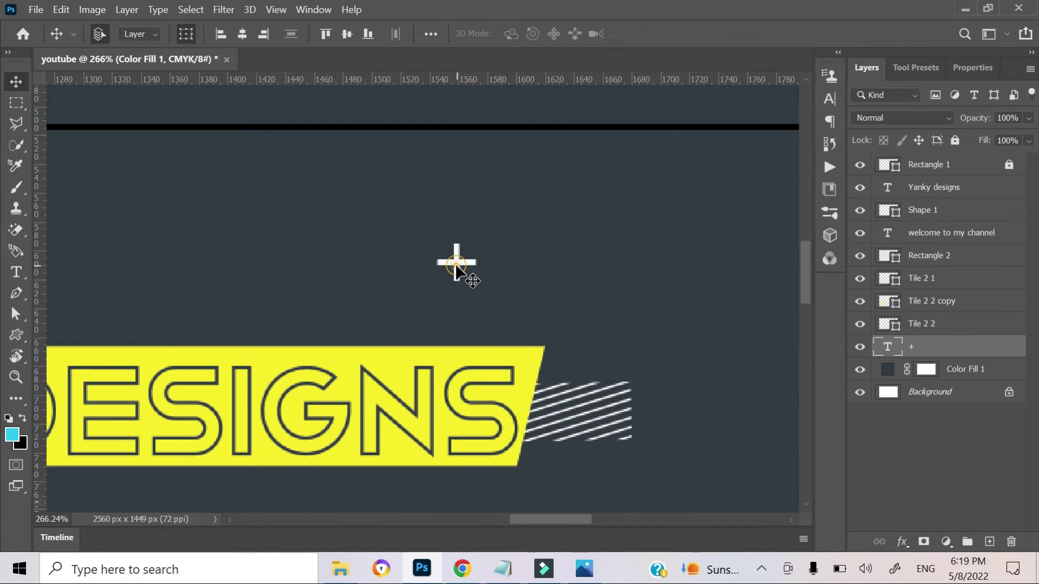
{"action": "key", "text": "ctrl+t"}
{"action": "mouse_move", "coordinate": [568, 228]}
{"action": "left_mouse_down"}
{"action": "mouse_move", "coordinate": [626, 317]}
{"action": "mouse_move", "coordinate": [632, 269]}
{"action": "left_mouse_up"}
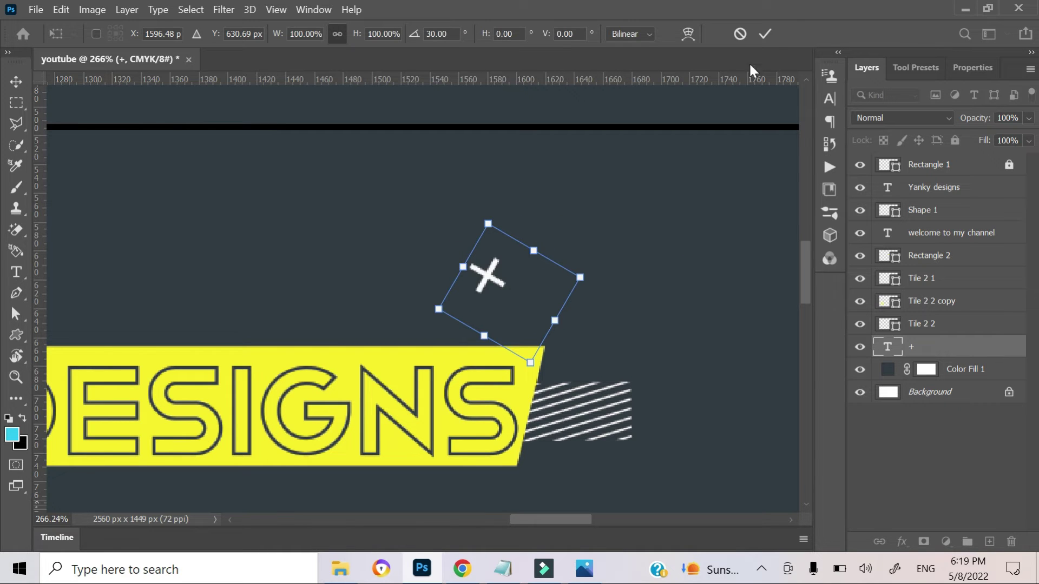
{"action": "left_click", "coordinate": [764, 33]}
{"action": "left_click", "coordinate": [676, 338]}
Move the × mark slightly right, above-right of the striped band
{"action": "scroll", "coordinate": [649, 378], "scroll_direction": "down", "scroll_amount": 4}
{"action": "left_click_drag", "start_coordinate": [636, 404], "coordinate": [503, 346]}
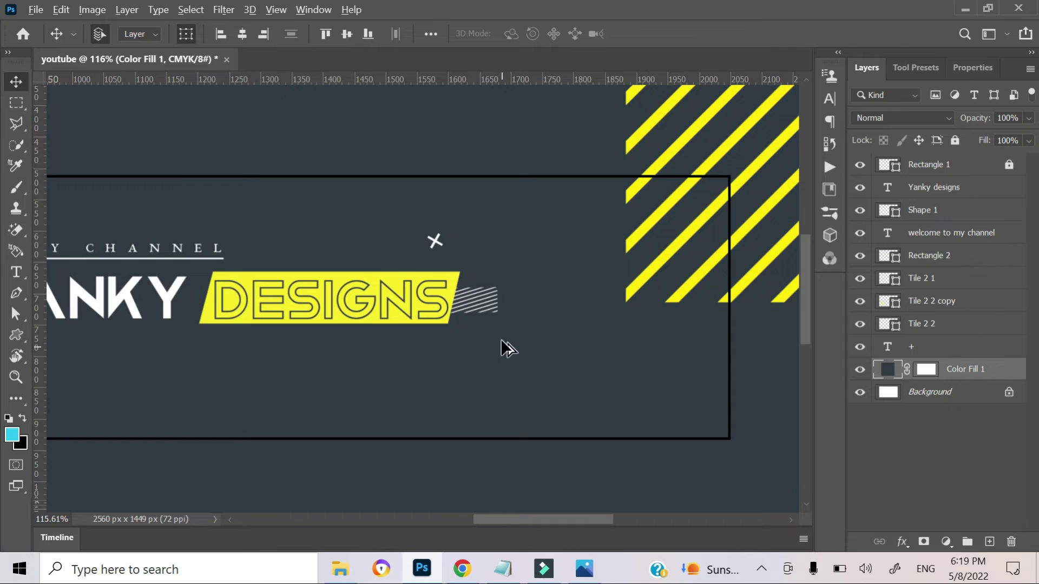
{"action": "scroll", "coordinate": [436, 252], "scroll_direction": "up", "scroll_amount": 3}
{"action": "left_click_drag", "start_coordinate": [436, 246], "coordinate": [581, 258]}
{"action": "left_click", "coordinate": [587, 309]}
{"action": "scroll", "coordinate": [563, 364], "scroll_direction": "down", "scroll_amount": 3}
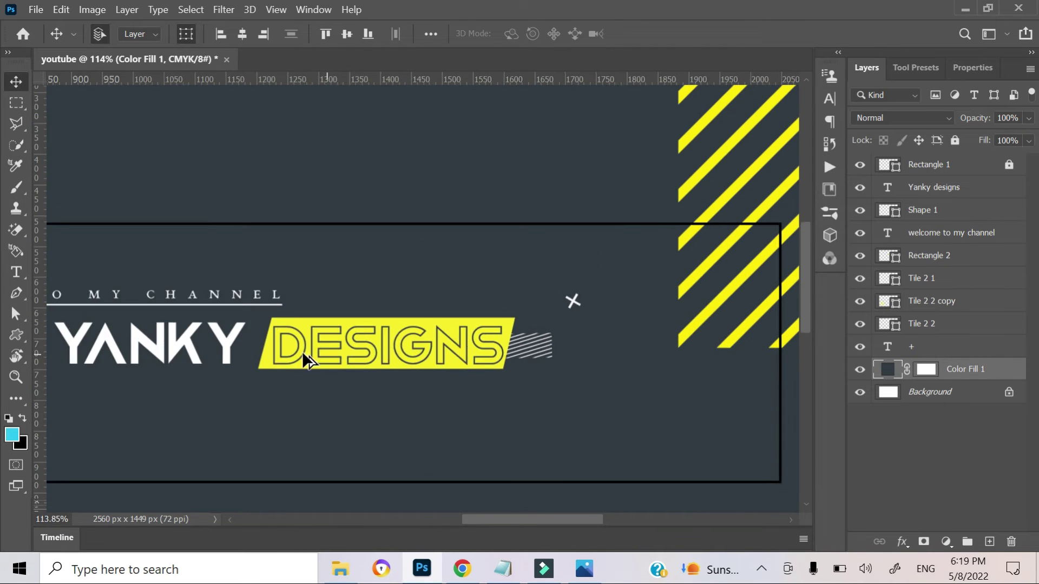
{"action": "scroll", "coordinate": [266, 327], "scroll_direction": "down", "scroll_amount": 1}
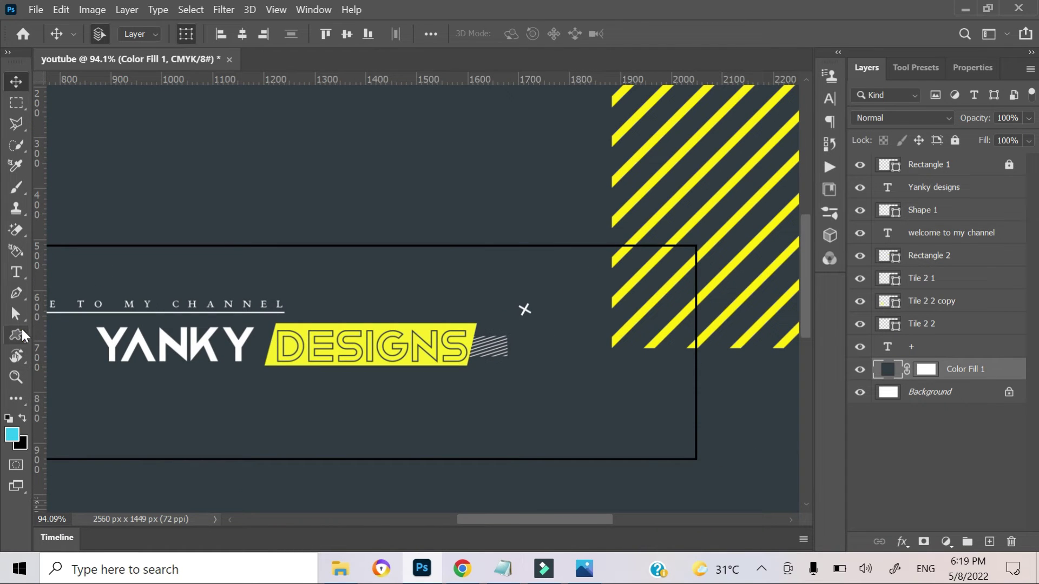
Switch to the Custom Shape tool, then dismiss its dialog
{"action": "right_click", "coordinate": [22, 329]}
{"action": "left_click", "coordinate": [105, 403]}
{"action": "left_click", "coordinate": [399, 292]}
{"action": "left_click", "coordinate": [550, 246]}
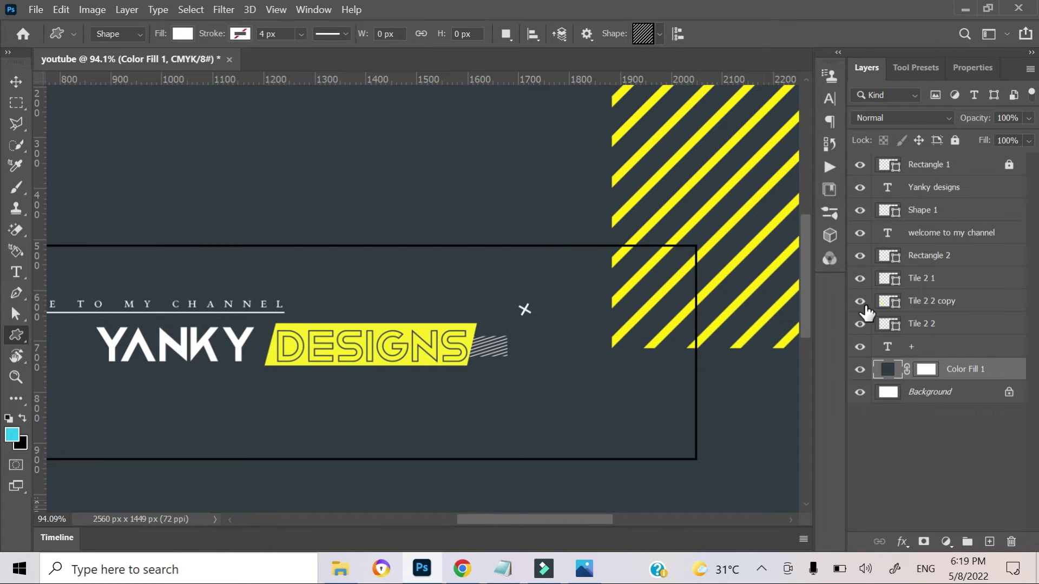
Duplicate the Shape 1 white line with Ctrl+J and nudge the copy up
{"action": "left_click", "coordinate": [860, 255]}
{"action": "left_click", "coordinate": [860, 255]}
{"action": "left_click", "coordinate": [860, 211]}
{"action": "left_click", "coordinate": [939, 213]}
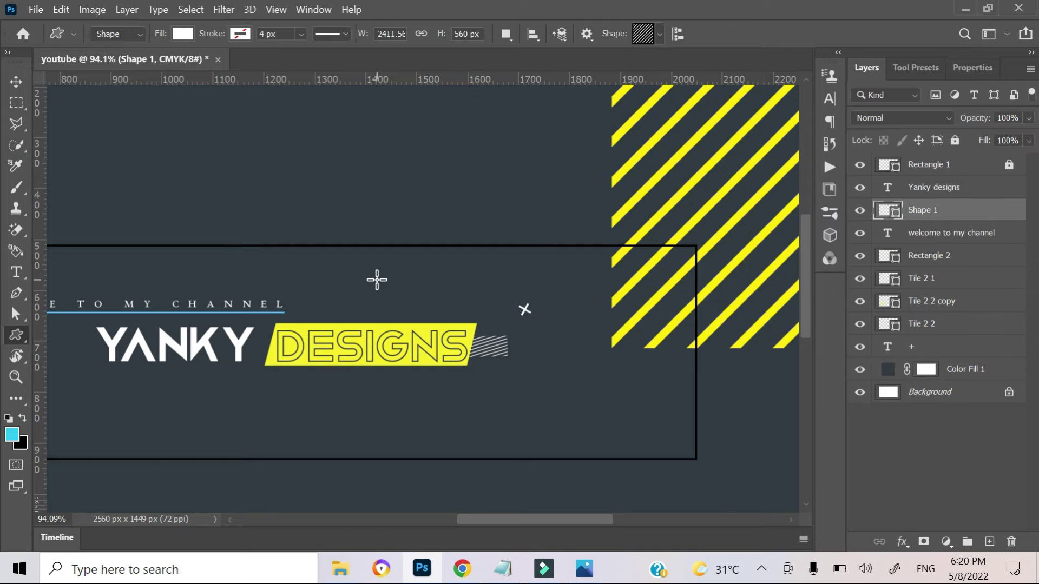
{"action": "left_click", "coordinate": [16, 83]}
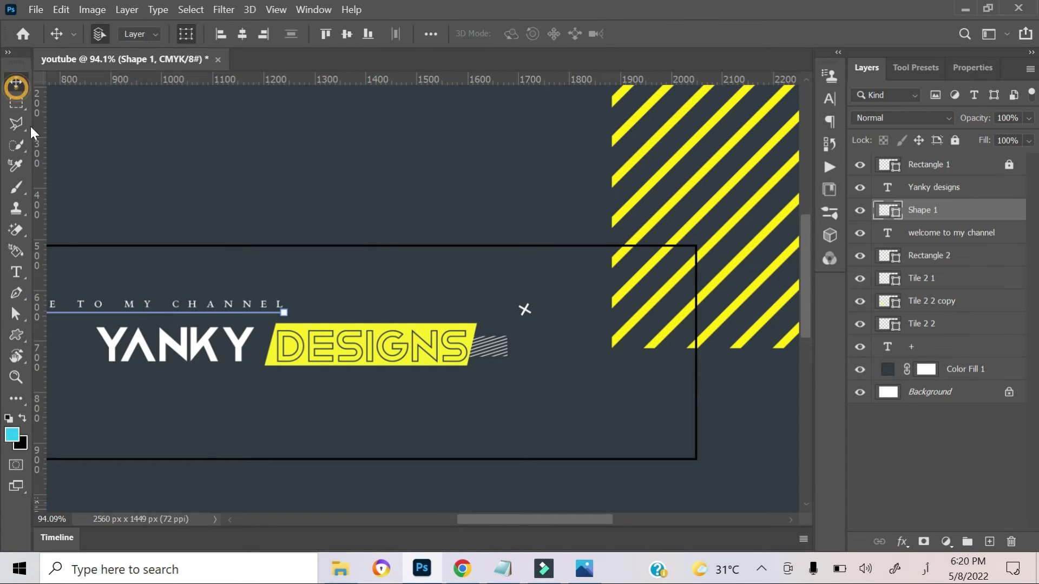
{"action": "key", "text": "ctrl+j"}
{"action": "key", "text": "shift+Up"}
{"action": "key", "text": "shift+Up"}
{"action": "key", "text": "shift+Up"}
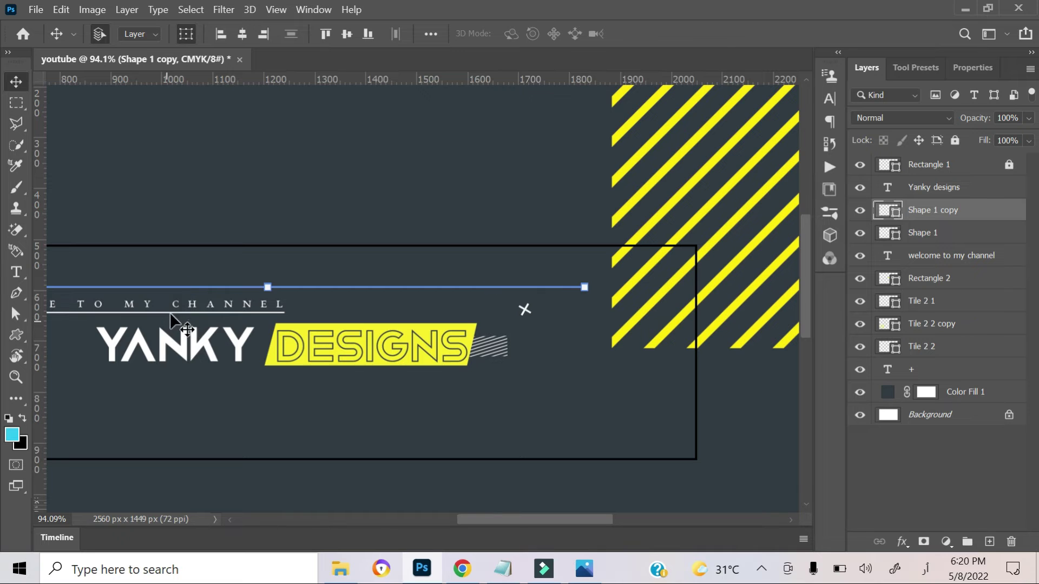
Rotate the line copy 90° so it stands vertical
{"action": "key", "text": "ctrl+t"}
{"action": "right_click", "coordinate": [349, 363]}
{"action": "left_click", "coordinate": [389, 478]}
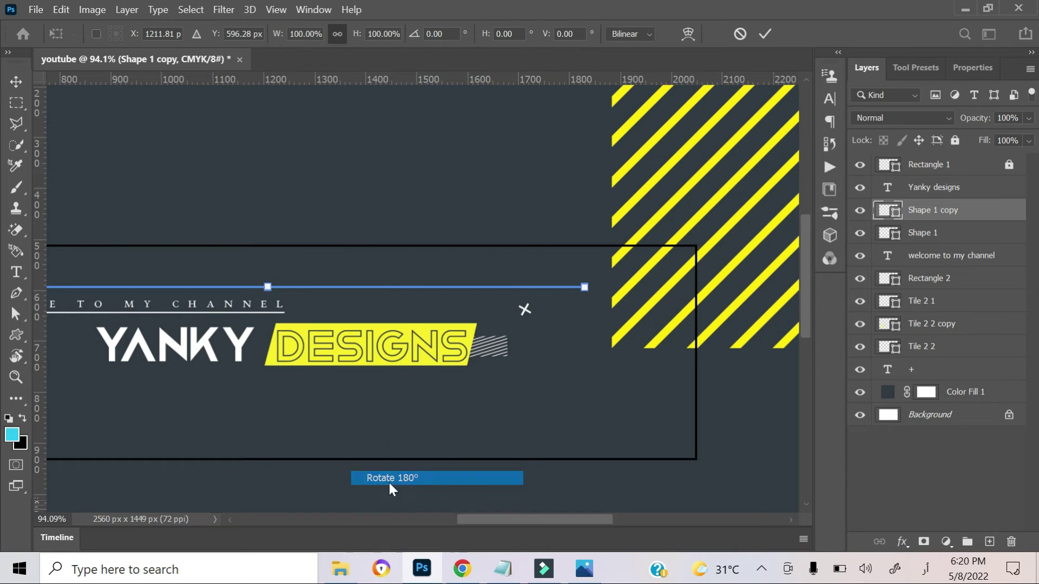
{"action": "right_click", "coordinate": [393, 482]}
{"action": "left_click", "coordinate": [435, 477]}
{"action": "right_click", "coordinate": [445, 295]}
{"action": "left_click", "coordinate": [482, 505]}
{"action": "scroll", "coordinate": [368, 351], "scroll_direction": "down", "scroll_amount": 2}
{"action": "scroll", "coordinate": [339, 346], "scroll_direction": "up", "scroll_amount": 3}
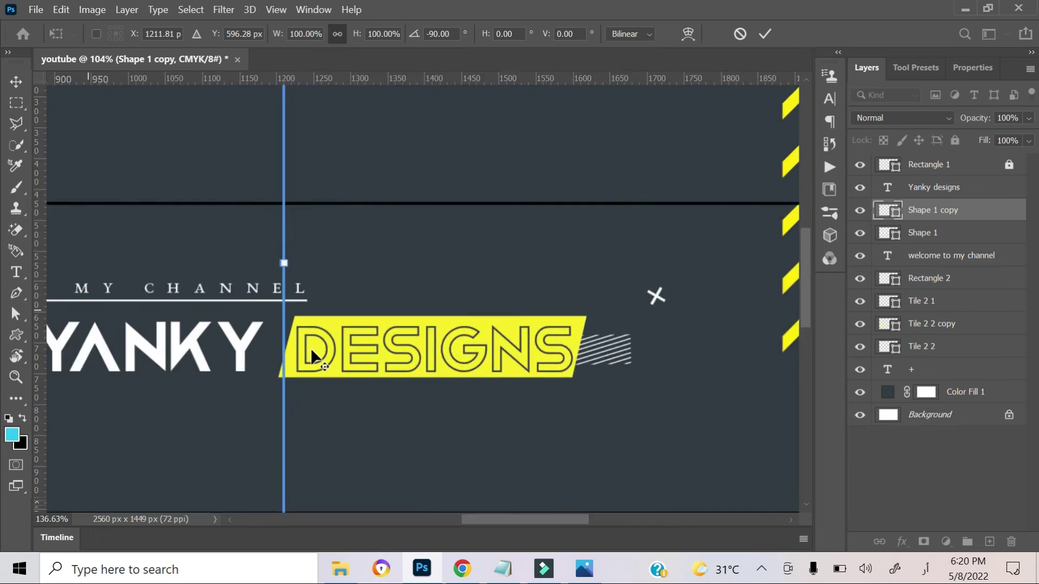
{"action": "scroll", "coordinate": [310, 348], "scroll_direction": "up", "scroll_amount": 3}
{"action": "scroll", "coordinate": [285, 350], "scroll_direction": "up", "scroll_amount": 3}
Move the vertical line right and up into position
{"action": "mouse_move", "coordinate": [257, 354]}
{"action": "left_mouse_down"}
{"action": "mouse_move", "coordinate": [622, 157]}
{"action": "mouse_move", "coordinate": [279, 385]}
{"action": "left_mouse_up"}
{"action": "left_click_drag", "start_coordinate": [341, 364], "coordinate": [770, 223]}
{"action": "mouse_move", "coordinate": [282, 441]}
{"action": "left_mouse_down"}
{"action": "mouse_move", "coordinate": [577, 314]}
{"action": "mouse_move", "coordinate": [652, 252]}
{"action": "left_mouse_up"}
{"action": "scroll", "coordinate": [348, 294], "scroll_direction": "down", "scroll_amount": 3}
{"action": "scroll", "coordinate": [366, 341], "scroll_direction": "down", "scroll_amount": 2}
{"action": "left_click_drag", "start_coordinate": [355, 280], "coordinate": [406, 441]}
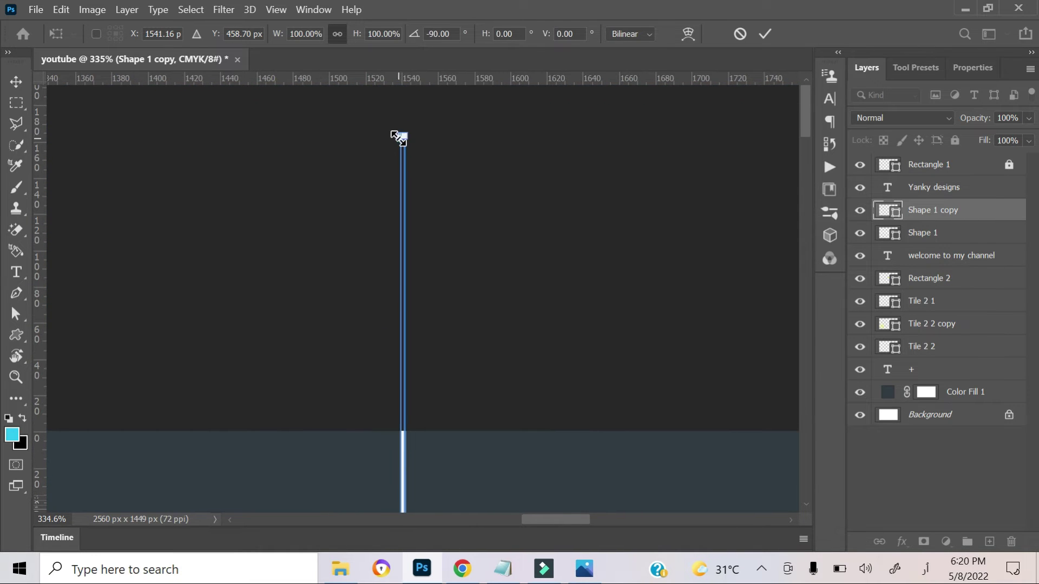
{"action": "scroll", "coordinate": [403, 139], "scroll_direction": "up", "scroll_amount": 3}
{"action": "mouse_move", "coordinate": [389, 320]}
{"action": "left_mouse_down"}
{"action": "mouse_move", "coordinate": [413, 324]}
{"action": "mouse_move", "coordinate": [500, 251]}
{"action": "left_mouse_up"}
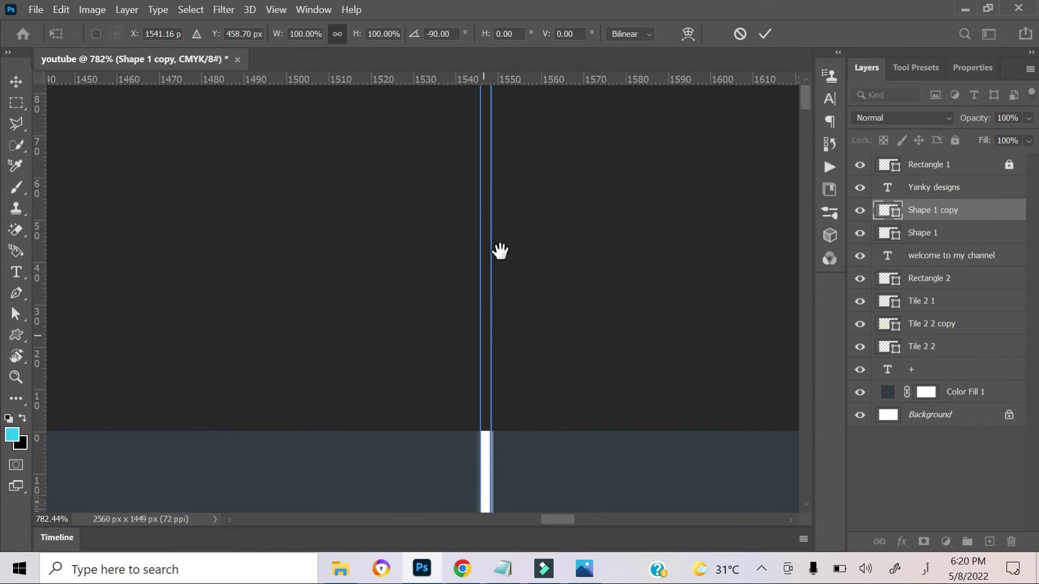
Tilt the line to about -90.26° and shorten it from its bottom end
{"action": "left_click_drag", "start_coordinate": [494, 341], "coordinate": [528, 301]}
{"action": "scroll", "coordinate": [514, 274], "scroll_direction": "down", "scroll_amount": 2}
{"action": "scroll", "coordinate": [525, 308], "scroll_direction": "down", "scroll_amount": 3}
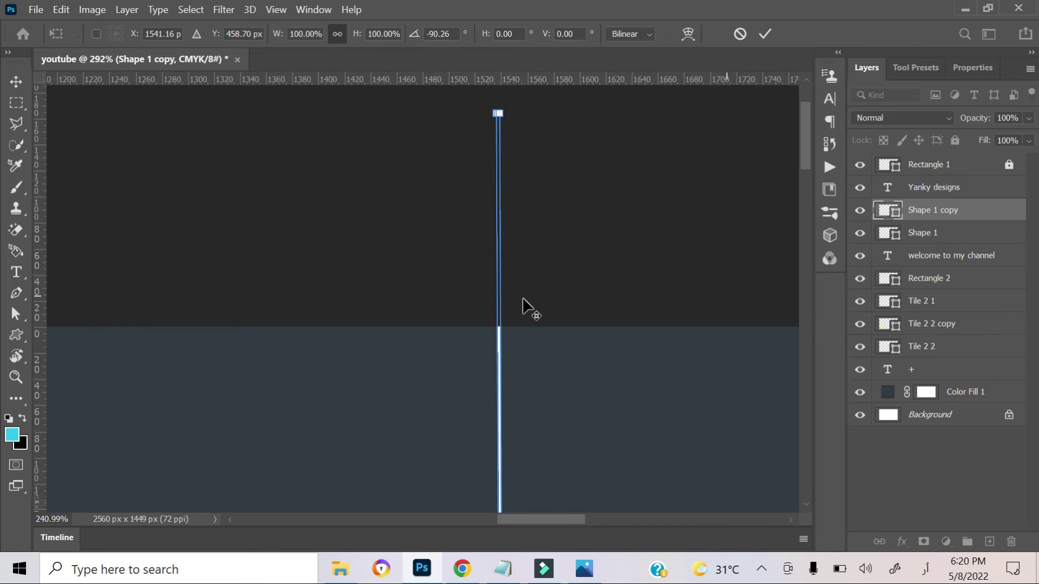
{"action": "scroll", "coordinate": [524, 308], "scroll_direction": "down", "scroll_amount": 2}
{"action": "scroll", "coordinate": [529, 297], "scroll_direction": "down", "scroll_amount": 2}
{"action": "scroll", "coordinate": [529, 372], "scroll_direction": "down", "scroll_amount": 3}
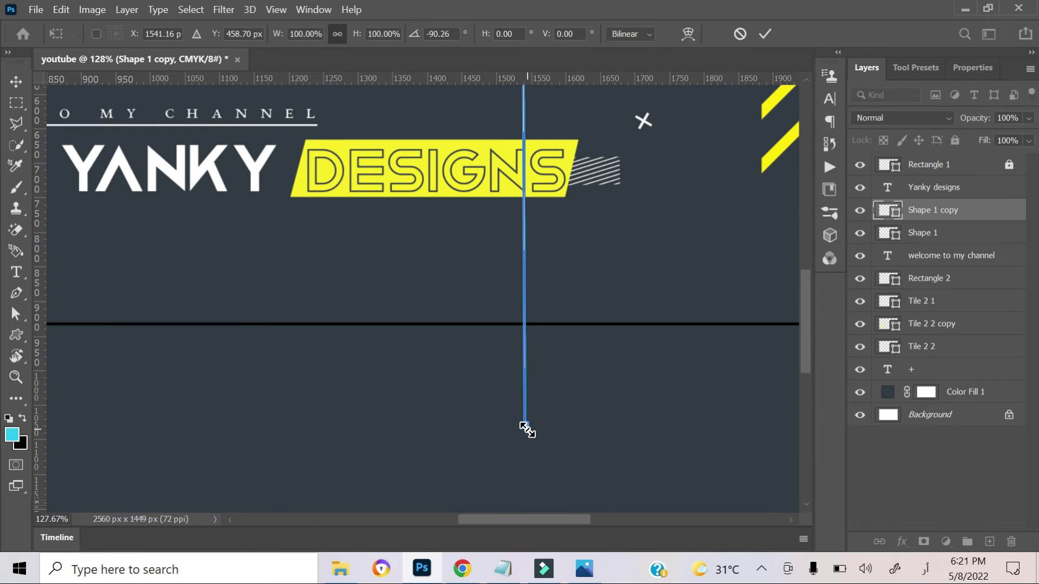
{"action": "scroll", "coordinate": [526, 430], "scroll_direction": "up", "scroll_amount": 3}
{"action": "scroll", "coordinate": [527, 433], "scroll_direction": "up", "scroll_amount": 3}
{"action": "scroll", "coordinate": [525, 417], "scroll_direction": "up", "scroll_amount": 2}
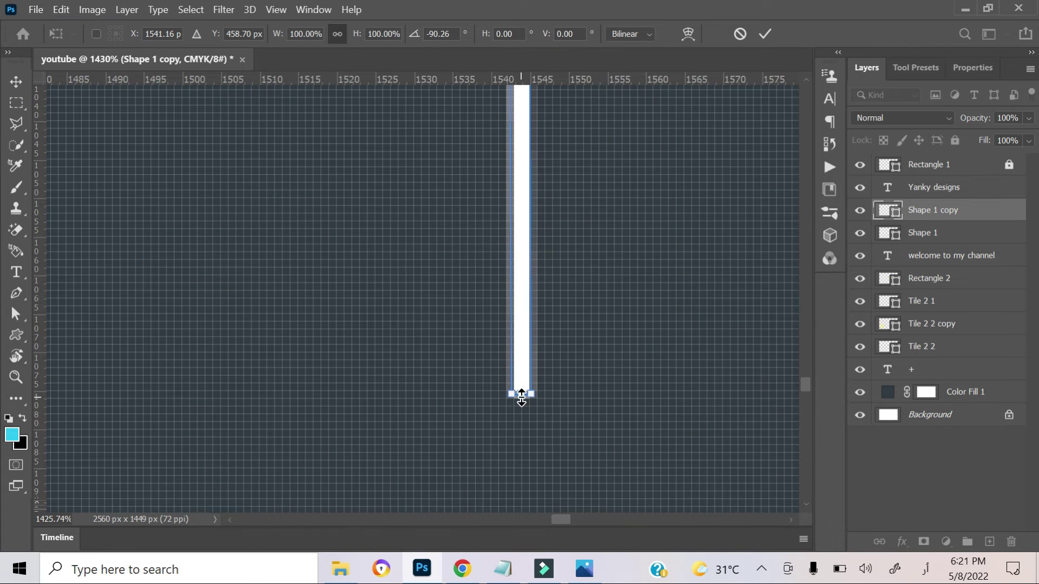
{"action": "left_click_drag", "start_coordinate": [521, 394], "coordinate": [520, 89]}
{"action": "scroll", "coordinate": [536, 176], "scroll_direction": "down", "scroll_amount": 2}
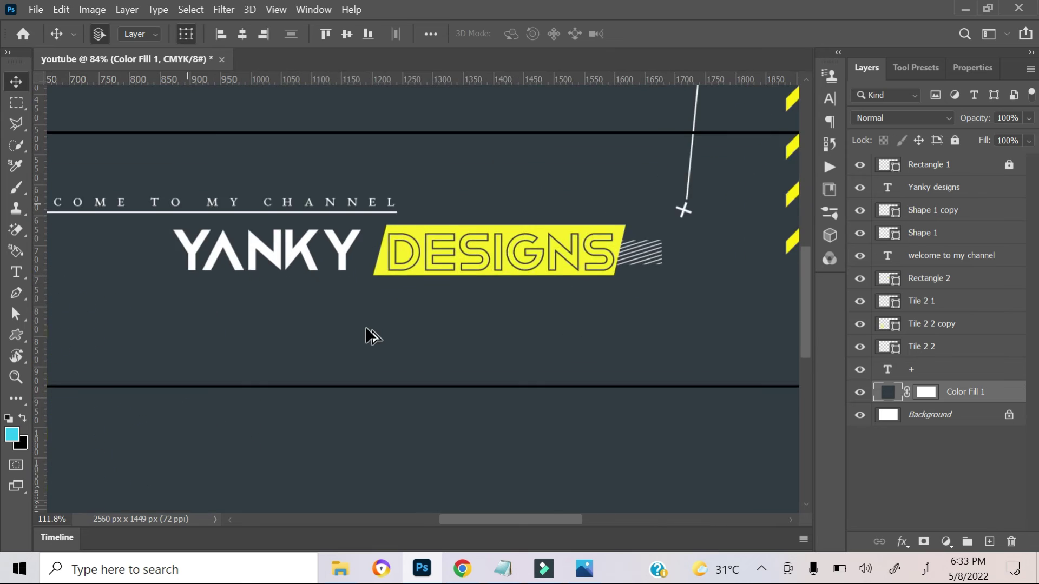
Copy the + mark below the tagline and repeat copies rightward into a row of six
{"action": "left_click_drag", "start_coordinate": [366, 335], "coordinate": [378, 340]}
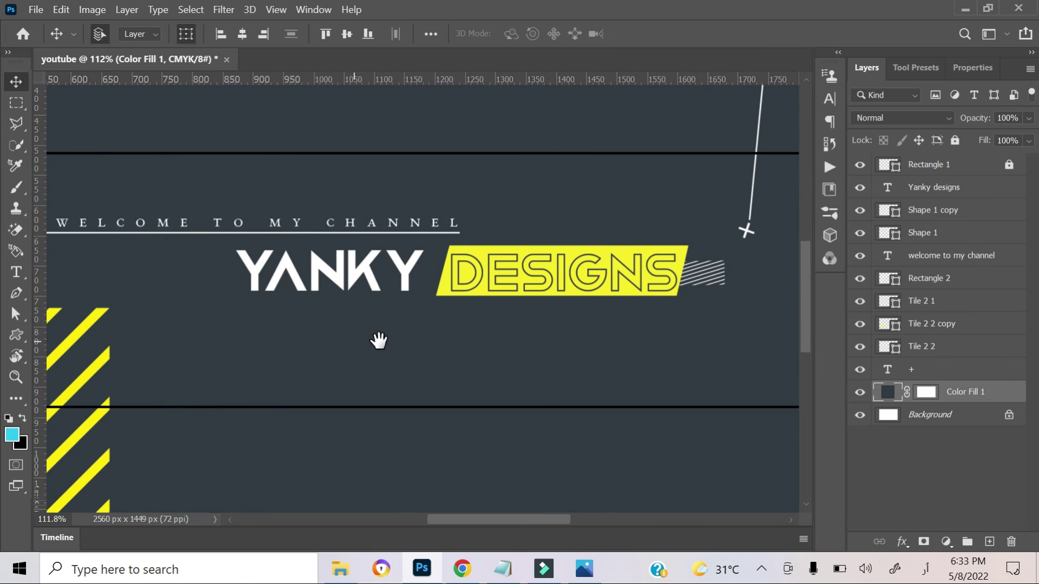
{"action": "left_click", "coordinate": [745, 227]}
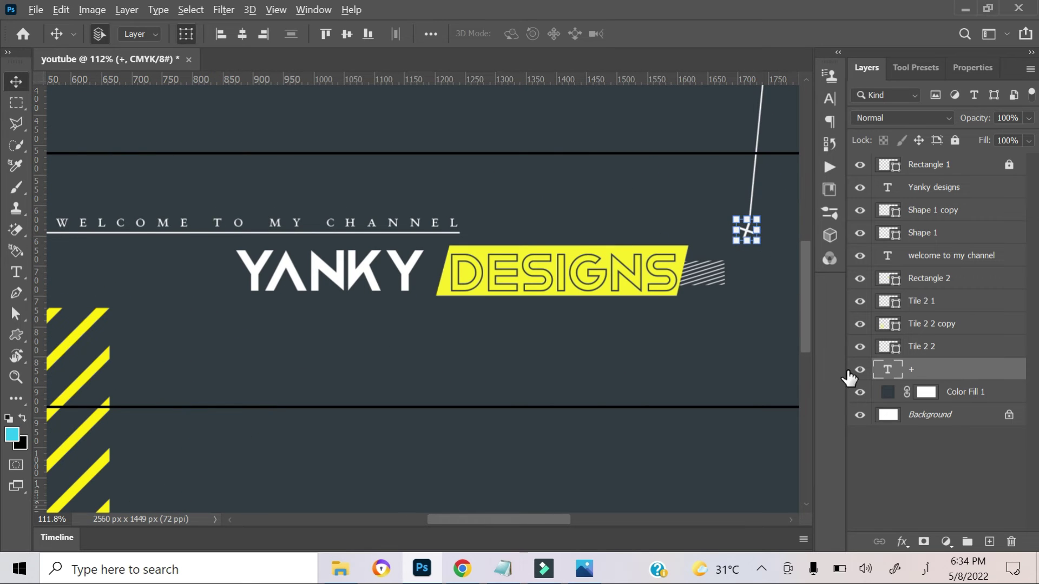
{"action": "key", "text": "ctrl+j"}
{"action": "key", "text": "shift+Left"}
{"action": "key", "text": "shift+Left"}
{"action": "key", "text": "shift+Left"}
{"action": "key", "text": "shift+Left"}
{"action": "key", "text": "shift+Left"}
{"action": "key", "text": "shift+Left"}
{"action": "key", "text": "shift+Left"}
{"action": "key", "text": "shift+Left"}
{"action": "key", "text": "shift+Left"}
{"action": "key", "text": "shift+Left"}
{"action": "key", "text": "shift+Left"}
{"action": "key", "text": "shift+Left"}
{"action": "key", "text": "shift+Left"}
{"action": "key", "text": "shift+Left"}
{"action": "key", "text": "shift+Left"}
{"action": "key", "text": "shift+Left"}
{"action": "key", "text": "shift+Left"}
{"action": "key", "text": "shift+Left"}
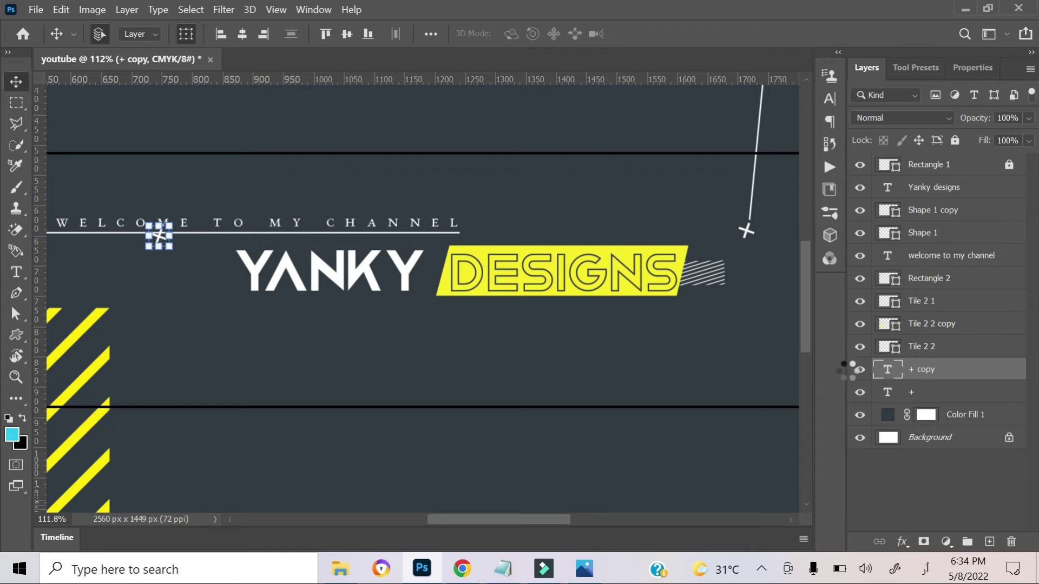
{"action": "key", "text": "shift+Down"}
{"action": "key", "text": "shift+Down"}
{"action": "key", "text": "shift+Down"}
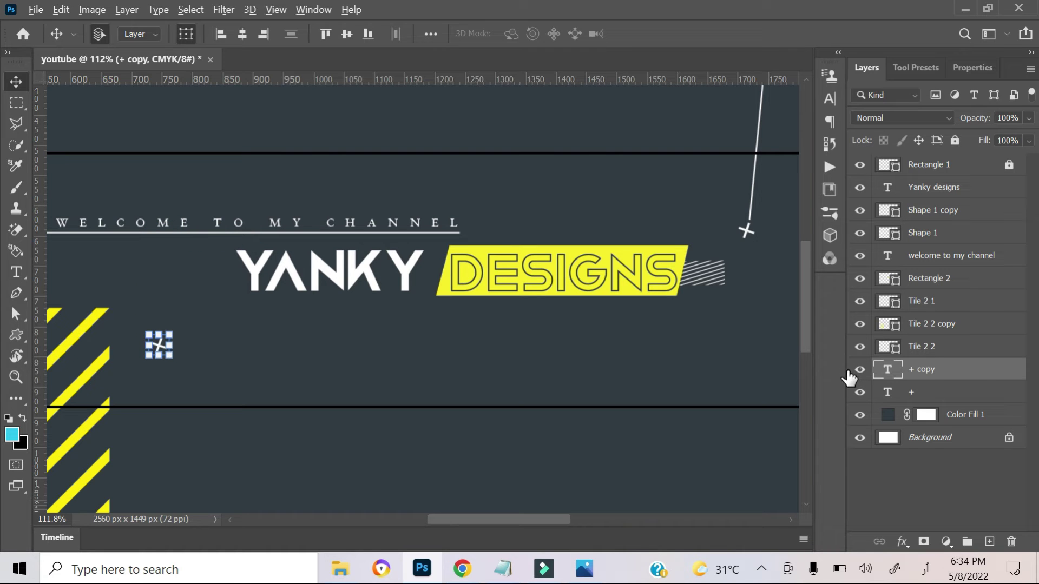
{"action": "key", "text": "shift+alt+Right"}
{"action": "key", "text": "shift+alt+Right"}
{"action": "key", "text": "shift+alt+Right"}
{"action": "key", "text": "shift+alt+Right"}
{"action": "key", "text": "shift+alt+Right"}
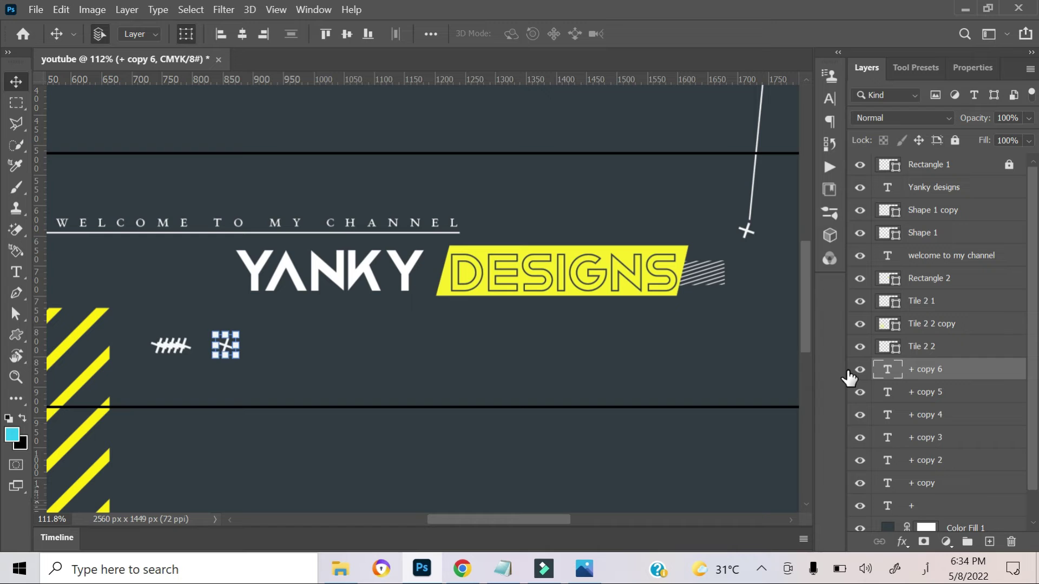
{"action": "left_click", "coordinate": [187, 345]}
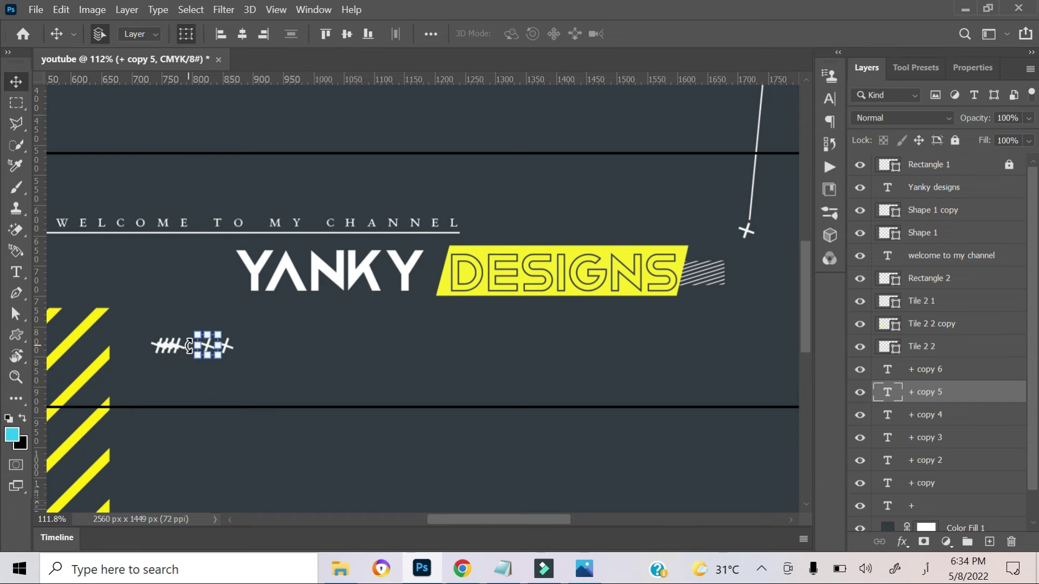
Delete the extra + copy layers, including + copy 6
{"action": "left_click", "coordinate": [947, 371]}
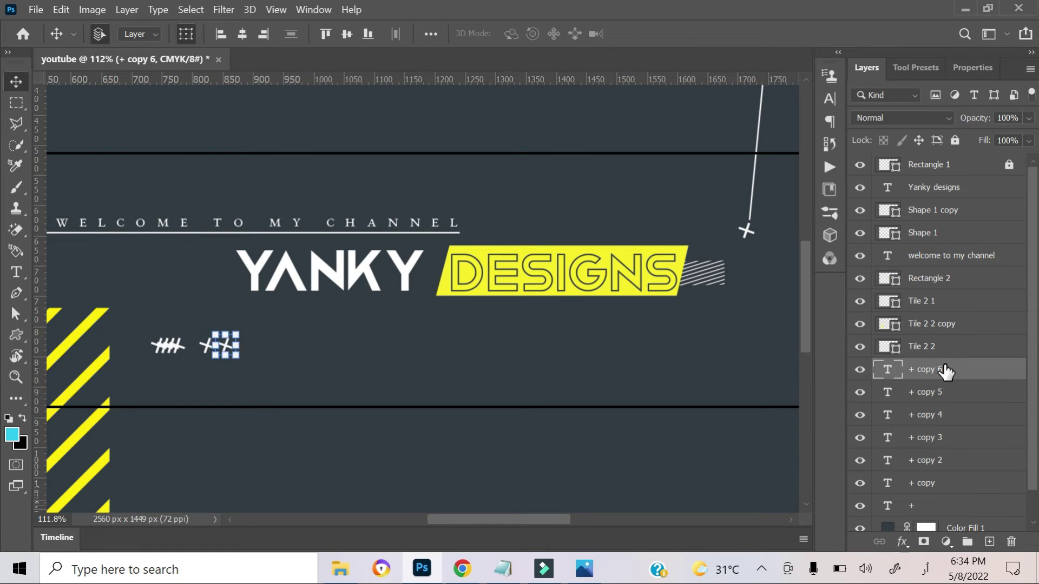
{"action": "left_click", "coordinate": [954, 487], "text": "ctrl"}
{"action": "key", "text": "Delete"}
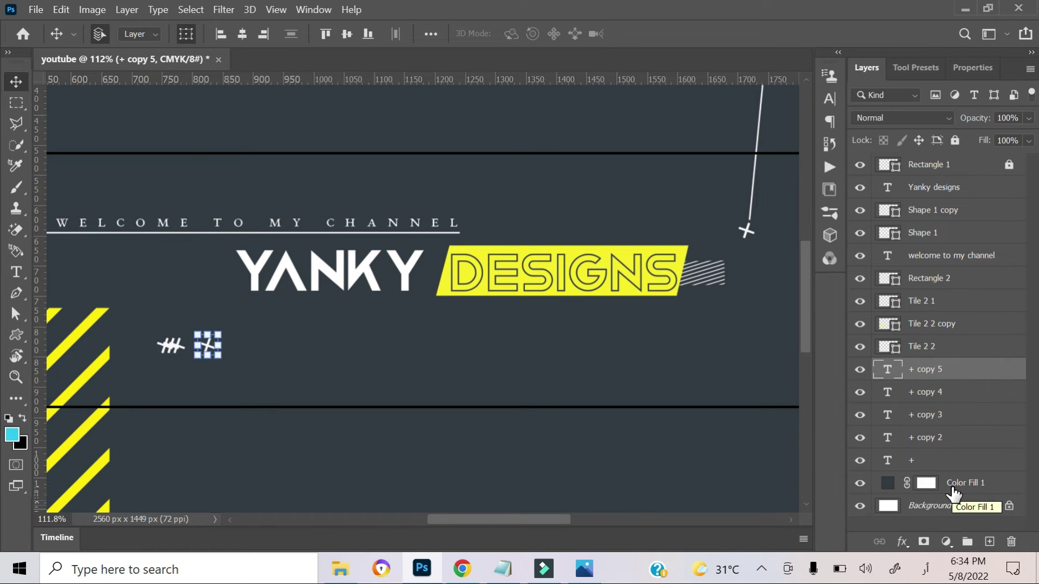
{"action": "key", "text": "Delete"}
{"action": "key", "text": "Delete"}
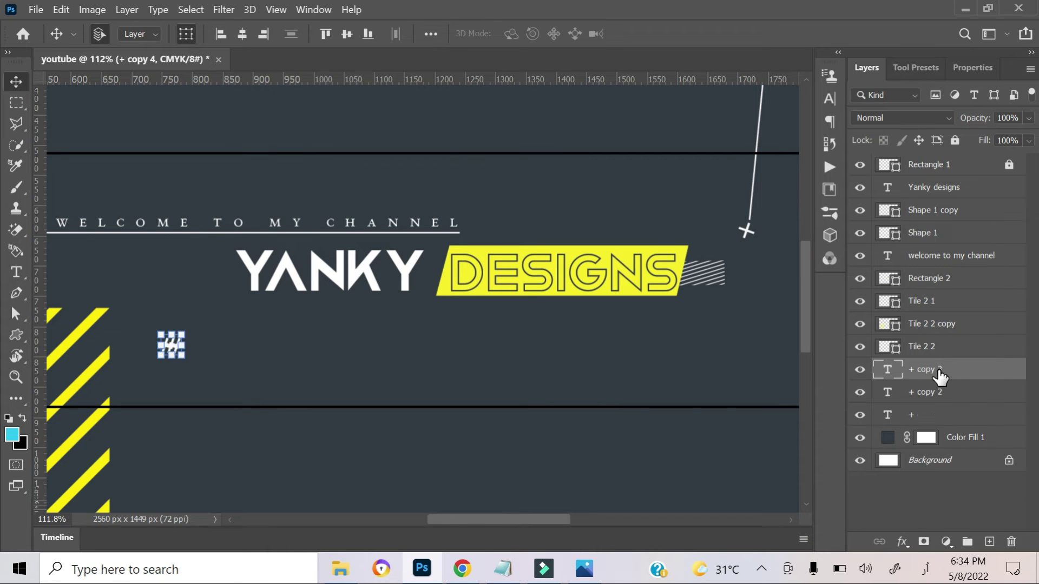
{"action": "key", "text": "Delete"}
{"action": "scroll", "coordinate": [183, 394], "scroll_direction": "up", "scroll_amount": 2}
{"action": "scroll", "coordinate": [163, 303], "scroll_direction": "up", "scroll_amount": 2}
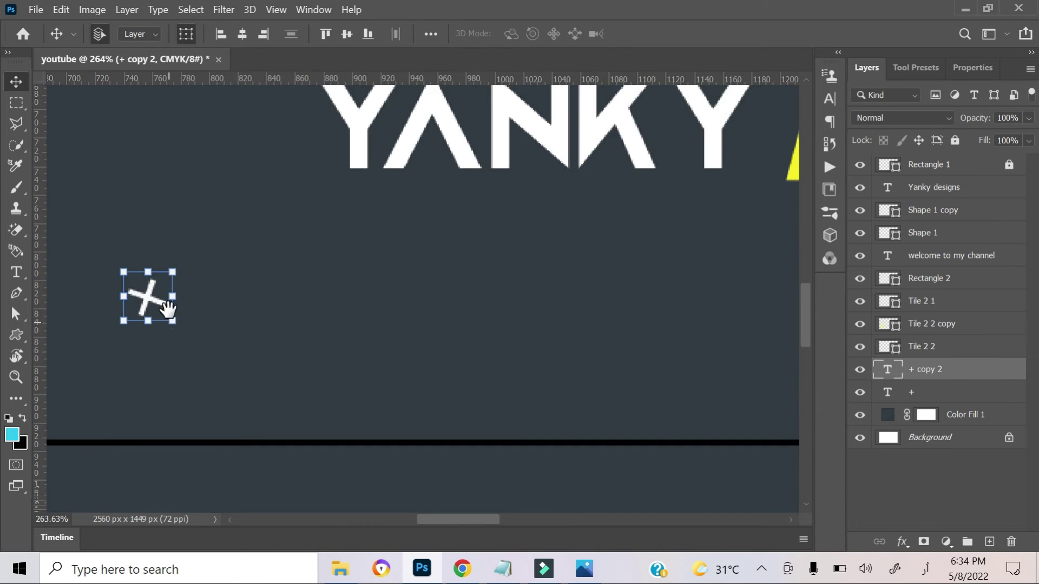
{"action": "scroll", "coordinate": [209, 319], "scroll_direction": "up", "scroll_amount": 1}
Rotate the remaining plus mark upright with Free Transform, discarding an accidental text edit
{"action": "key", "text": "t"}
{"action": "left_click", "coordinate": [215, 322]}
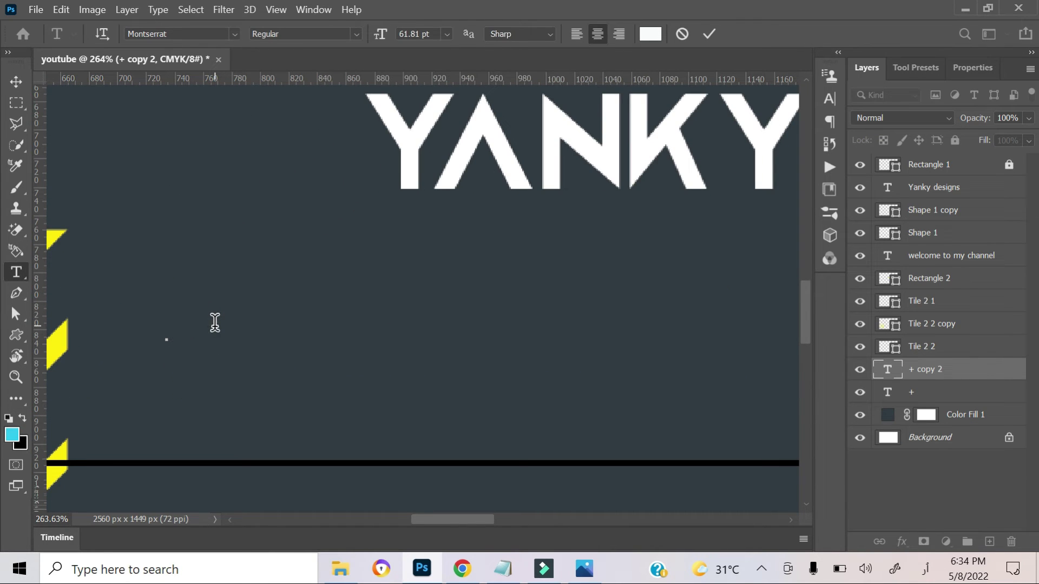
{"action": "type", "text": "ش"}
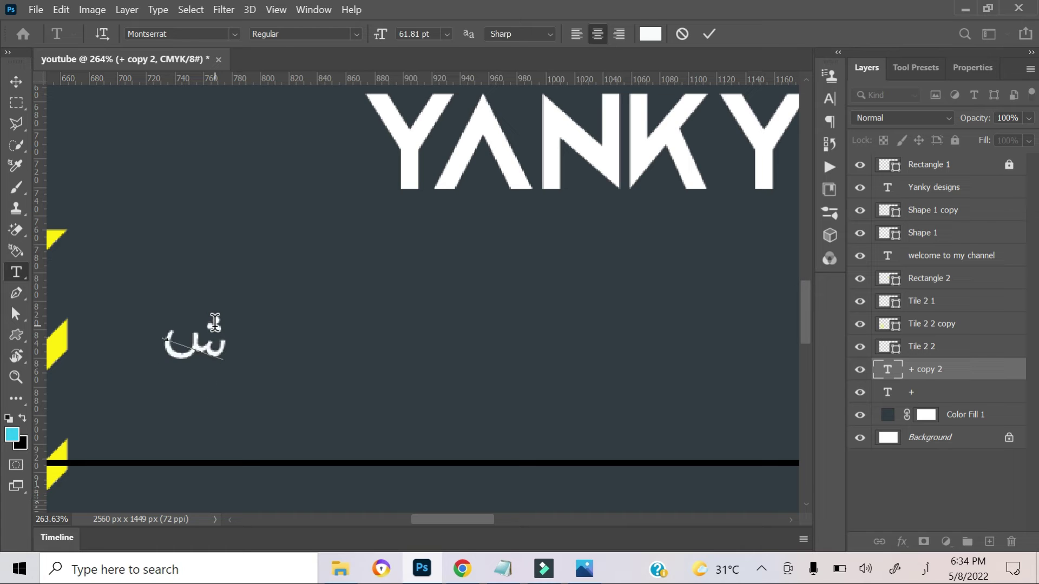
{"action": "left_click", "coordinate": [683, 34]}
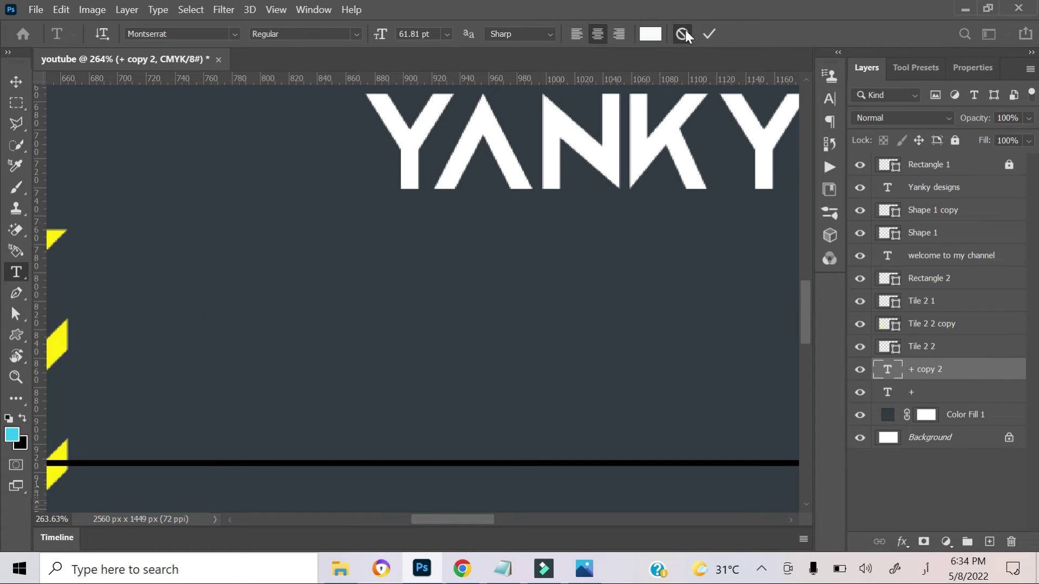
{"action": "key", "text": "ctrl+t"}
{"action": "mouse_move", "coordinate": [227, 355]}
{"action": "left_mouse_down"}
{"action": "mouse_move", "coordinate": [338, 378]}
{"action": "mouse_move", "coordinate": [359, 345]}
{"action": "left_mouse_up"}
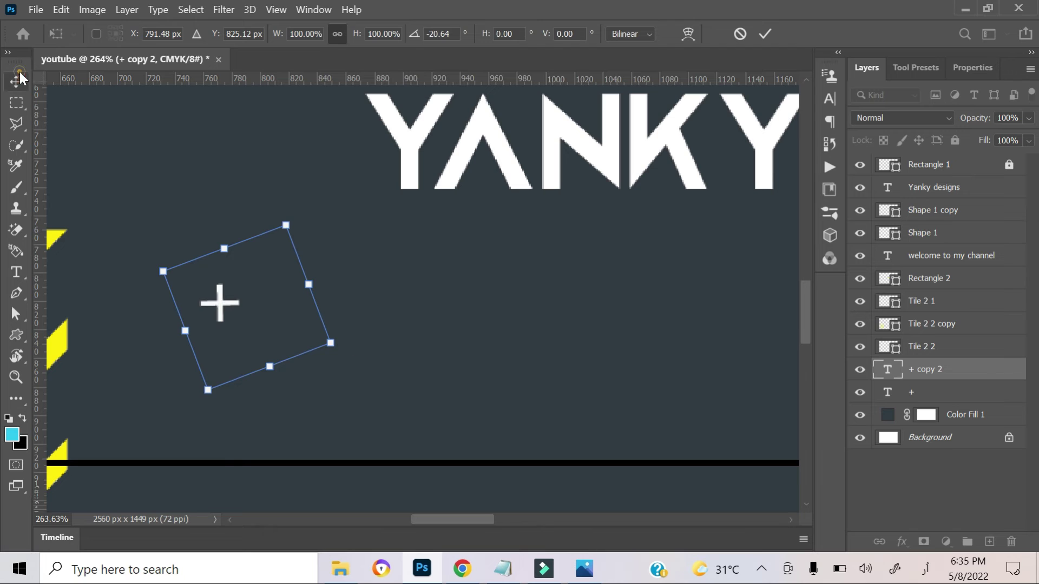
{"action": "key", "text": "Escape"}
Duplicate the upright plus twice, spacing each copy to the right in a row
{"action": "key", "text": "ctrl+j"}
{"action": "key", "text": "shift+Right"}
{"action": "key", "text": "shift+Right"}
{"action": "key", "text": "shift+Right"}
{"action": "key", "text": "shift+Right"}
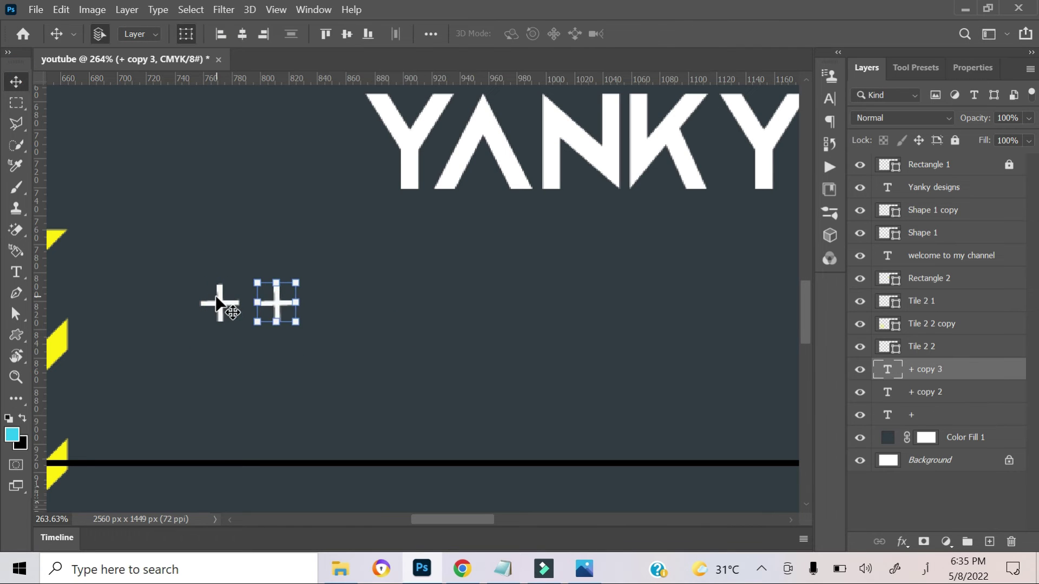
{"action": "key", "text": "Left"}
{"action": "key", "text": "Left"}
{"action": "key", "text": "Left"}
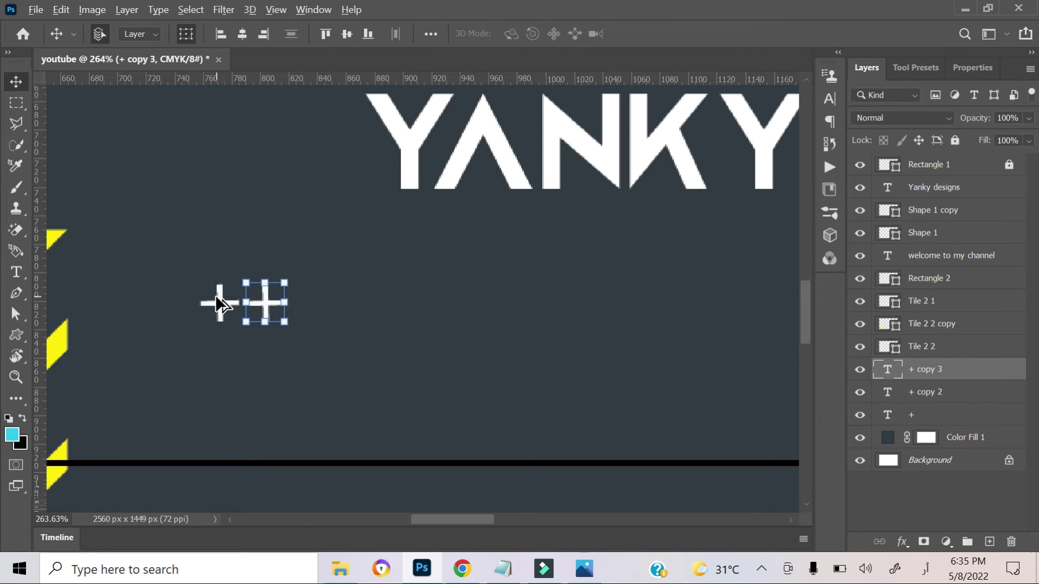
{"action": "key", "text": "ctrl+j"}
{"action": "key", "text": "shift+Right"}
{"action": "key", "text": "shift+Right"}
{"action": "key", "text": "shift+Right"}
{"action": "key", "text": "Left"}
{"action": "key", "text": "Left"}
{"action": "key", "text": "Left"}
{"action": "left_click", "coordinate": [371, 302]}
Duplicate the third plus to complete a row of four, then select + copy 4
{"action": "left_click", "coordinate": [311, 301]}
{"action": "key", "text": "ctrl+j"}
{"action": "key", "text": "shift+Right"}
{"action": "key", "text": "shift+Right"}
{"action": "key", "text": "shift+Right"}
{"action": "key", "text": "shift+Right"}
{"action": "key", "text": "Left"}
{"action": "key", "text": "Left"}
{"action": "key", "text": "Left"}
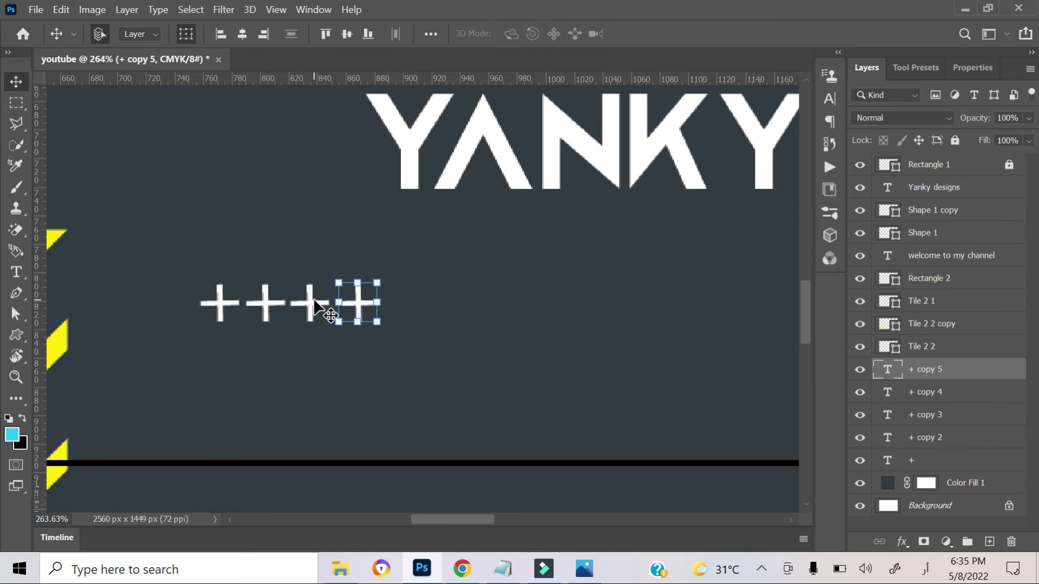
{"action": "left_click", "coordinate": [325, 310]}
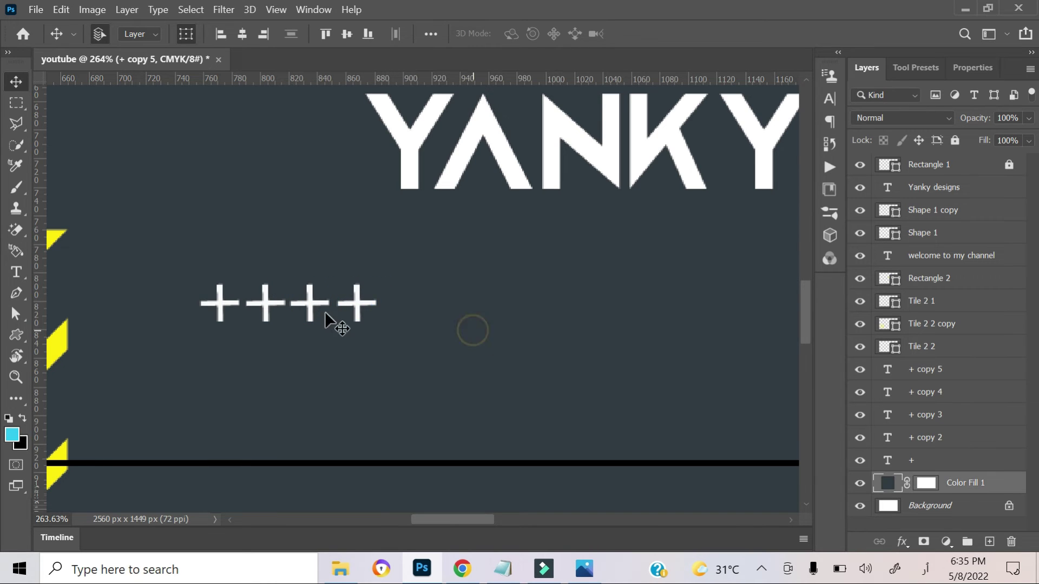
{"action": "left_click", "coordinate": [359, 301]}
{"action": "left_click", "coordinate": [948, 394]}
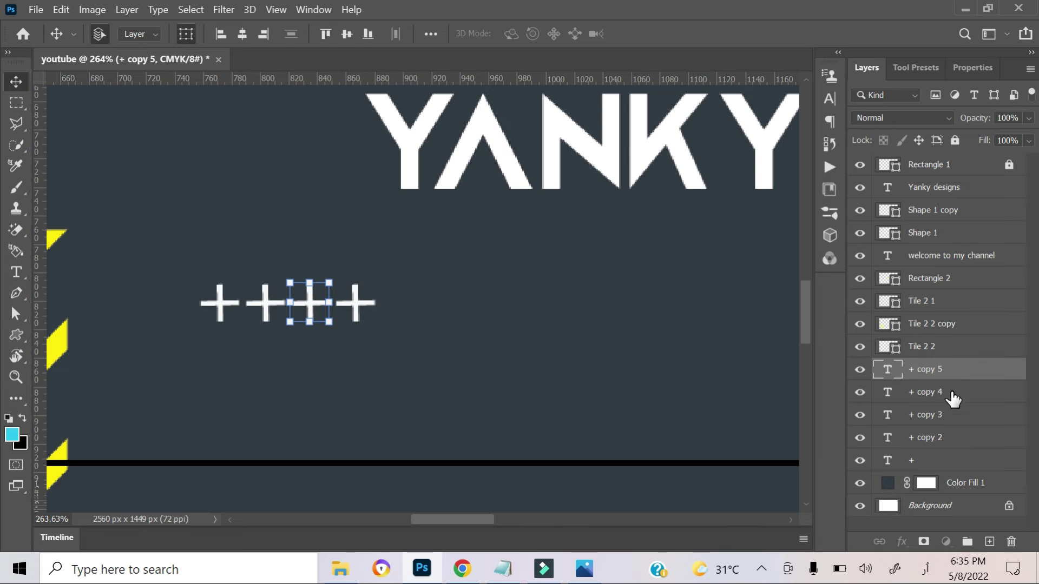
Select the four plus layers, + copy 2 through + copy 5, together
{"action": "left_click", "coordinate": [949, 417], "text": "shift"}
{"action": "left_click", "coordinate": [935, 437], "text": "shift"}
{"action": "left_click", "coordinate": [934, 371], "text": "shift"}
{"action": "right_click", "coordinate": [953, 410]}
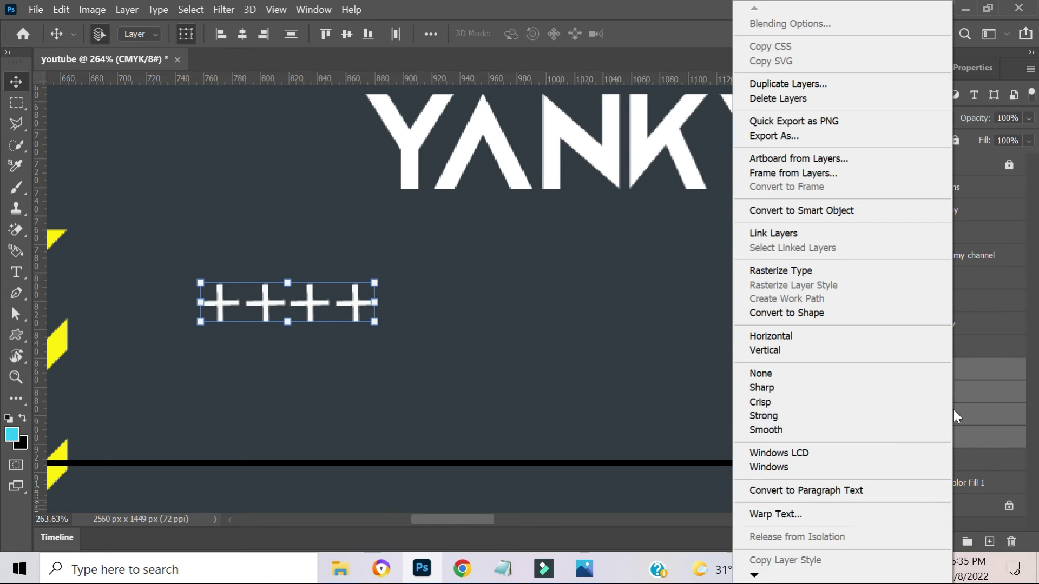
{"action": "right_click", "coordinate": [974, 387]}
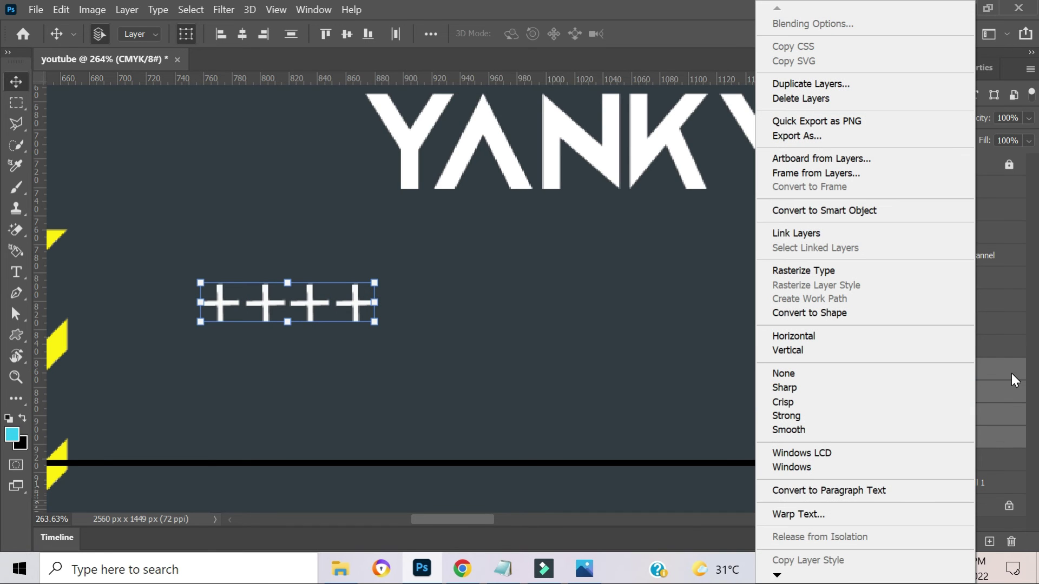
{"action": "left_click", "coordinate": [1004, 398]}
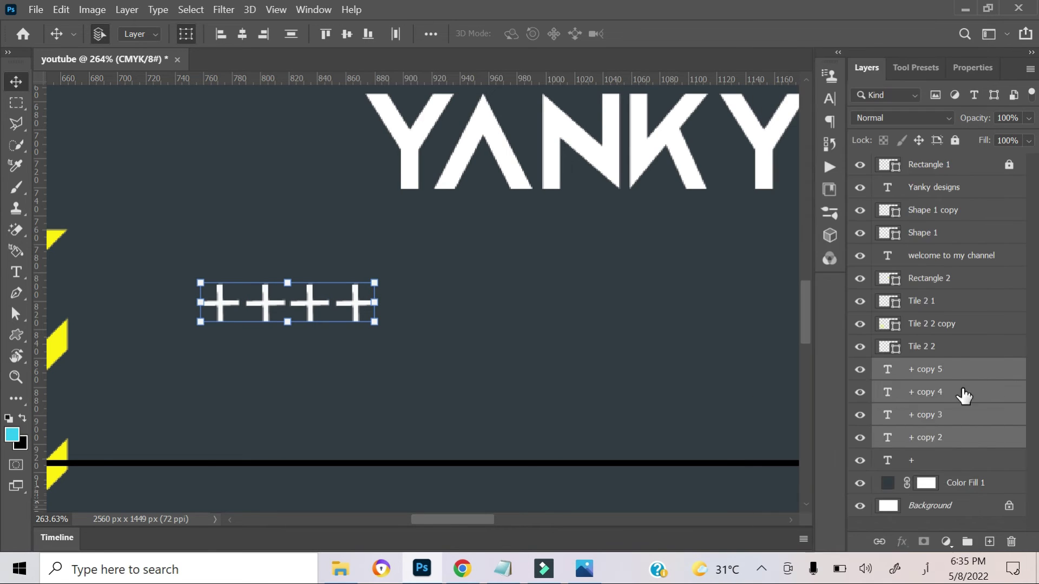
{"action": "left_click", "coordinate": [928, 371]}
{"action": "left_click", "coordinate": [937, 426], "text": "shift"}
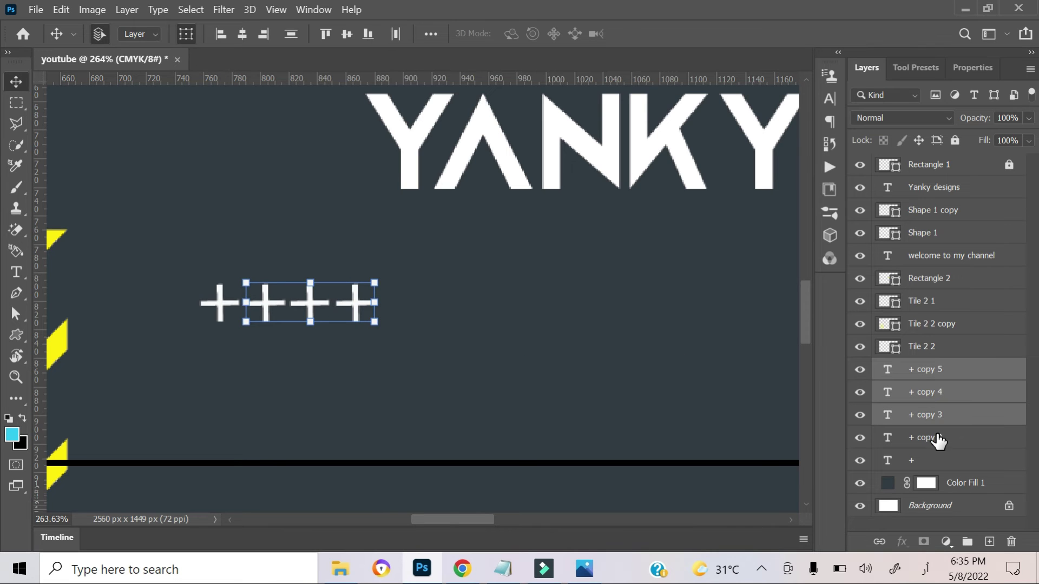
{"action": "left_click", "coordinate": [938, 441], "text": "shift"}
{"action": "right_click", "coordinate": [938, 441]}
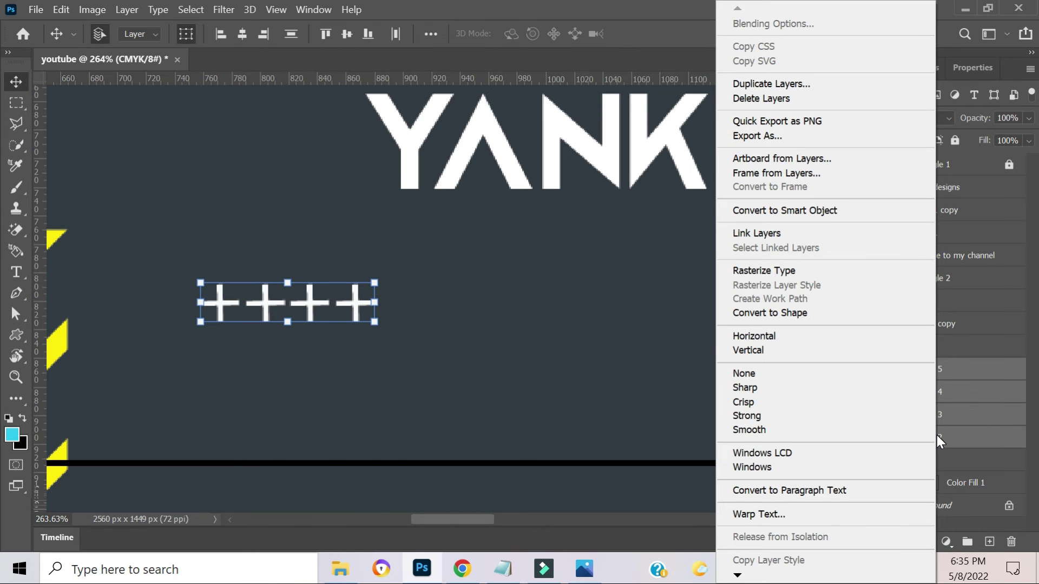
{"action": "left_click", "coordinate": [534, 298]}
Rotate the plus row about -5.8°, skew it sideways, and move it below-left of YANKY
{"action": "key", "text": "ctrl+t"}
{"action": "left_click_drag", "start_coordinate": [384, 336], "coordinate": [399, 329]}
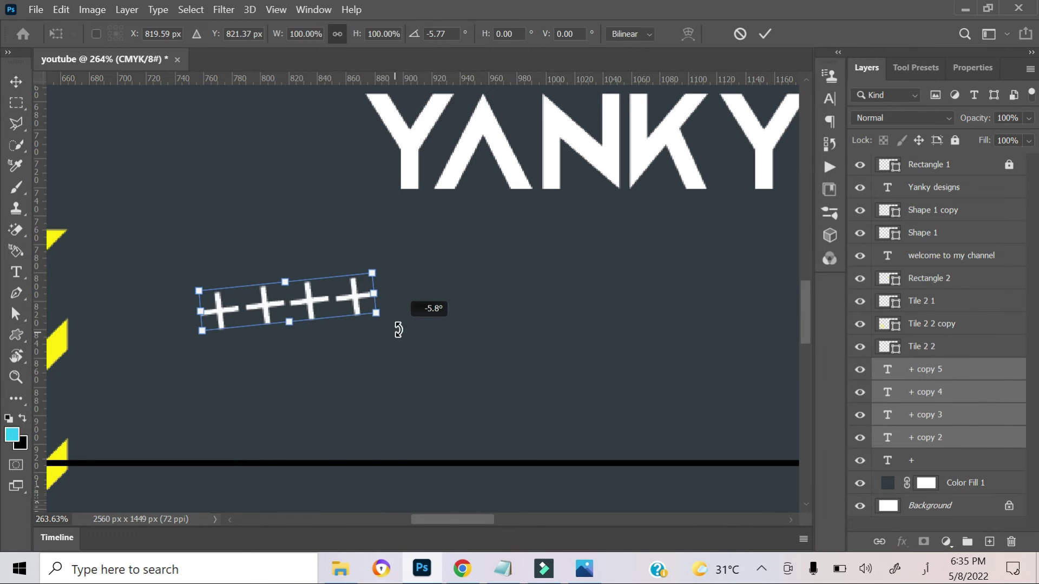
{"action": "right_click", "coordinate": [345, 300]}
{"action": "left_click", "coordinate": [384, 298]}
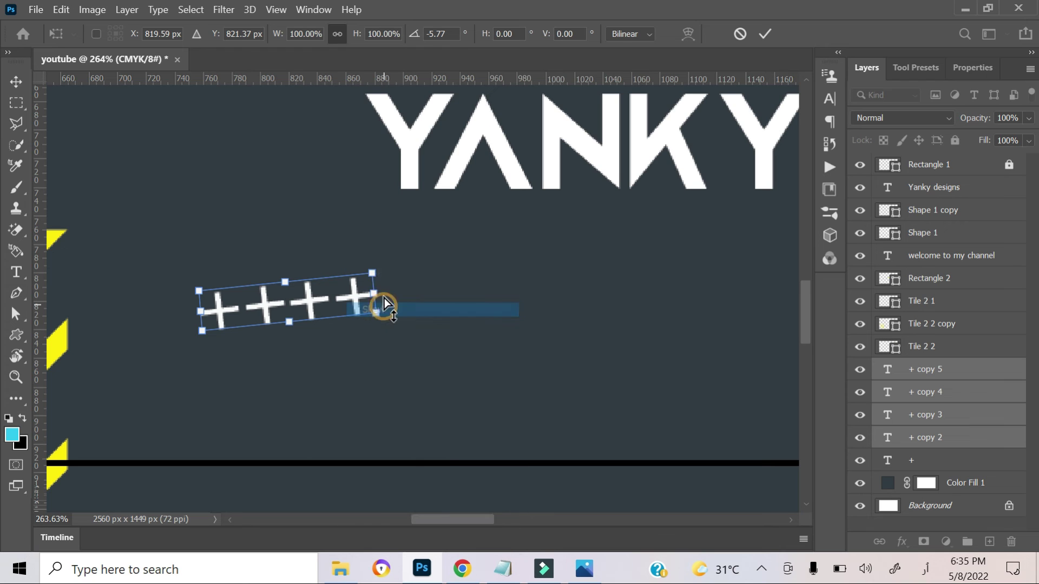
{"action": "left_click_drag", "start_coordinate": [376, 274], "coordinate": [400, 272]}
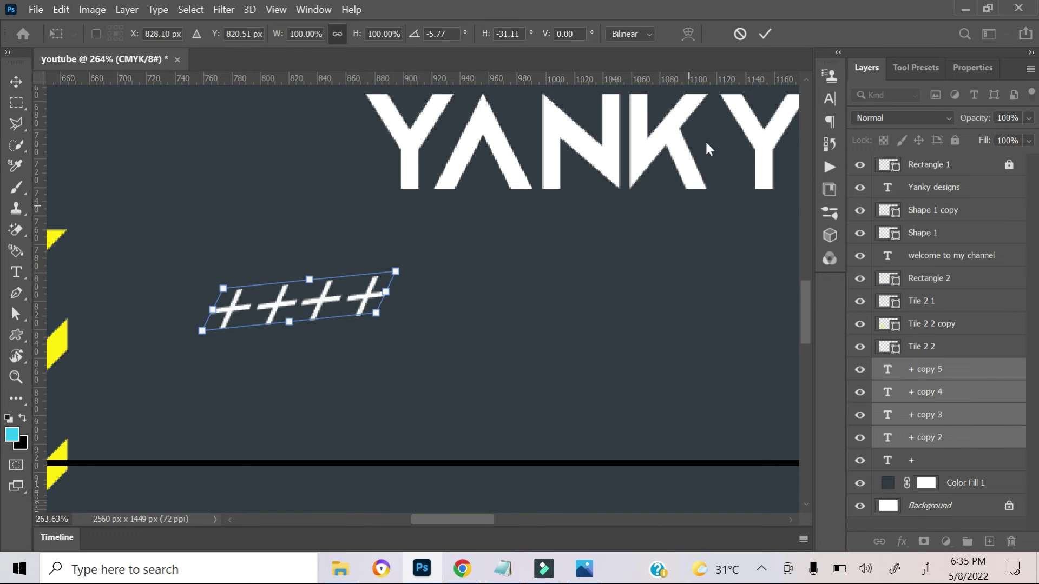
{"action": "left_click", "coordinate": [766, 32]}
{"action": "left_click_drag", "start_coordinate": [311, 303], "coordinate": [242, 353]}
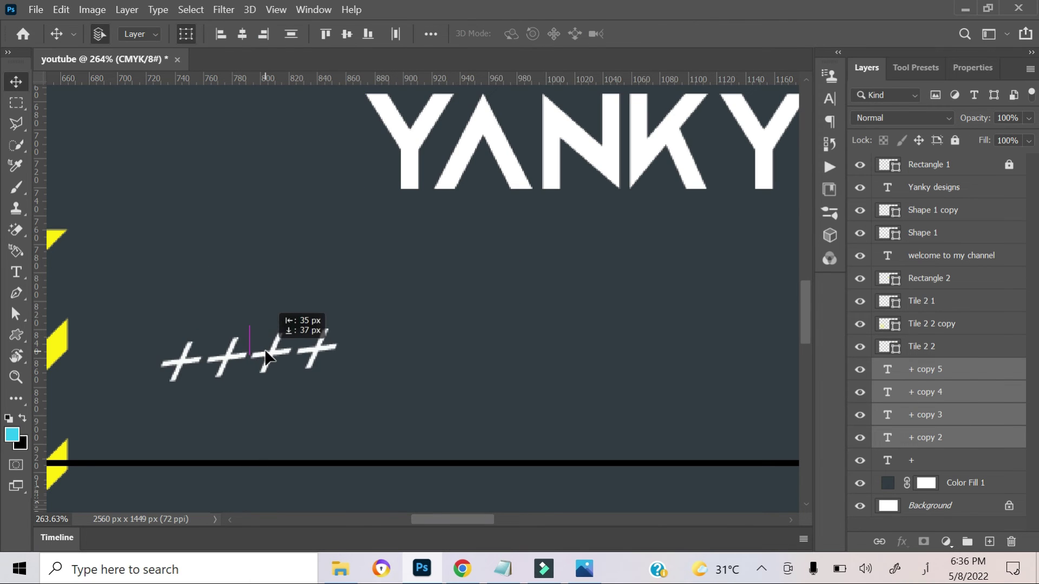
{"action": "left_click", "coordinate": [472, 356]}
{"action": "scroll", "coordinate": [471, 356], "scroll_direction": "down", "scroll_amount": 3}
Duplicate the 'welcome to my channel' text and centre the copy under YANKY DESIGNS
{"action": "scroll", "coordinate": [541, 347], "scroll_direction": "down", "scroll_amount": 2}
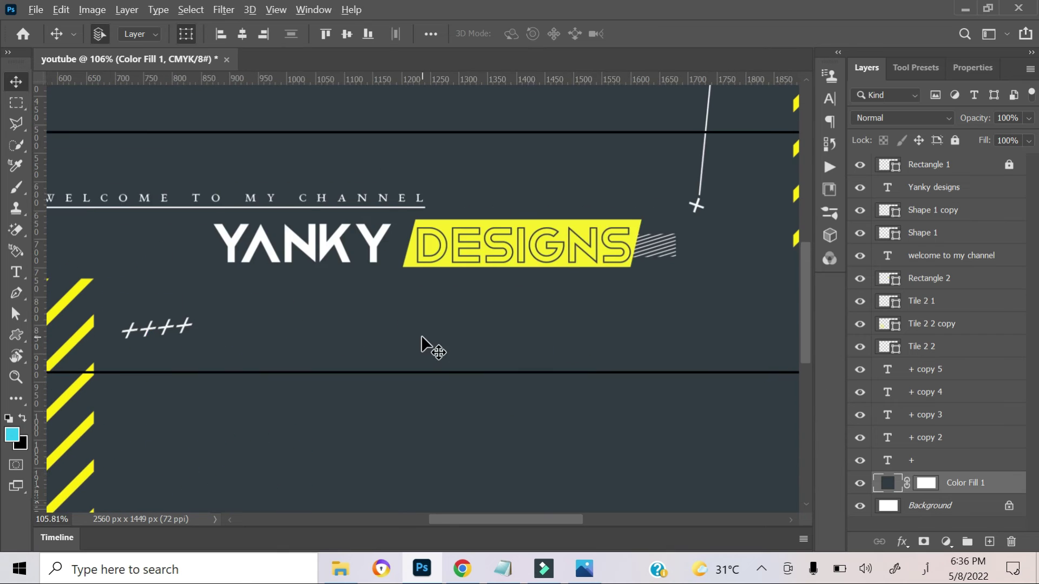
{"action": "scroll", "coordinate": [366, 208], "scroll_direction": "up", "scroll_amount": 2}
{"action": "mouse_move", "coordinate": [370, 204]}
{"action": "left_mouse_down"}
{"action": "mouse_move", "coordinate": [366, 197]}
{"action": "mouse_move", "coordinate": [540, 305]}
{"action": "left_mouse_up"}
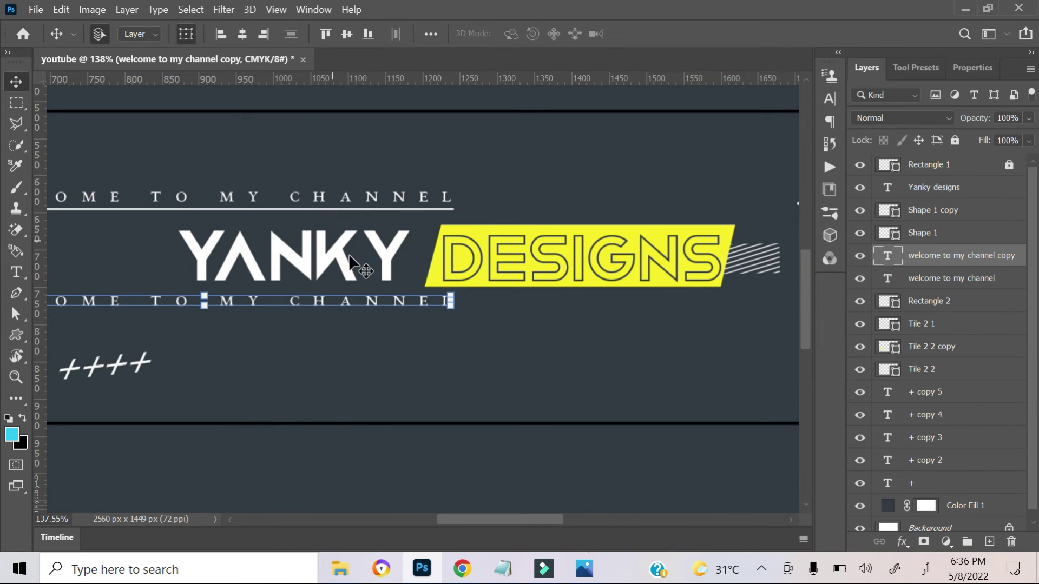
{"action": "left_click_drag", "start_coordinate": [540, 305], "coordinate": [649, 305]}
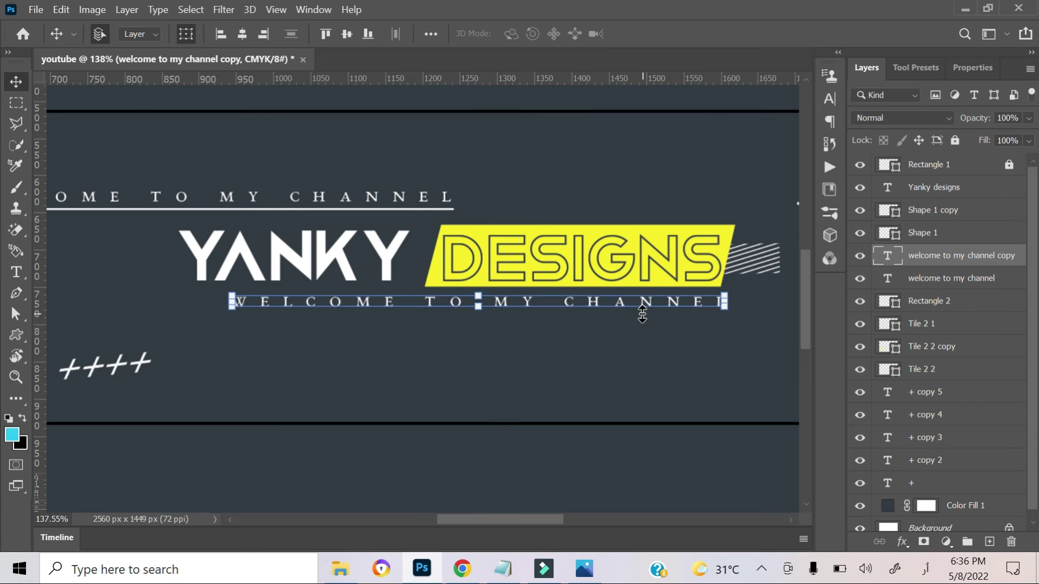
Paste the 'your design my priority' wording from the notes into the copied text
{"action": "left_click", "coordinate": [509, 571]}
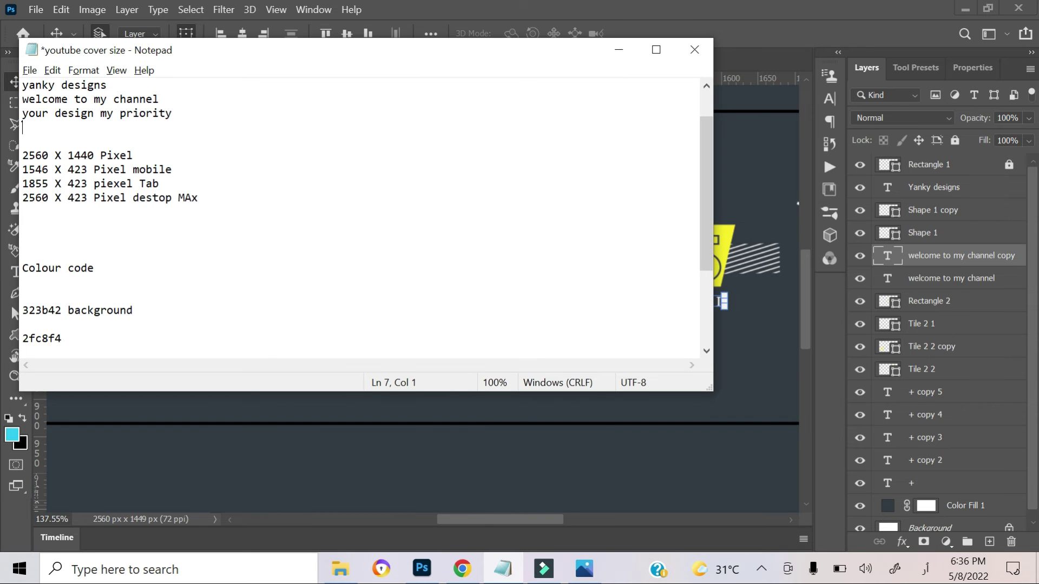
{"action": "left_click_drag", "start_coordinate": [181, 112], "coordinate": [14, 122]}
{"action": "left_click", "coordinate": [606, 46]}
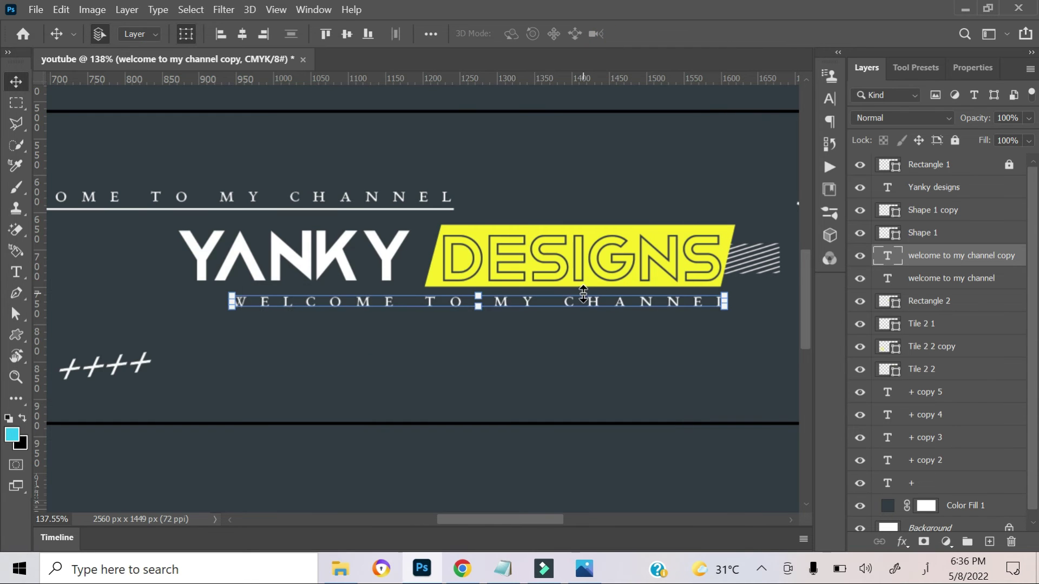
{"action": "double_click", "coordinate": [580, 298]}
{"action": "key", "text": "ctrl+a"}
{"action": "key", "text": "ctrl+v"}
{"action": "left_click", "coordinate": [709, 33]}
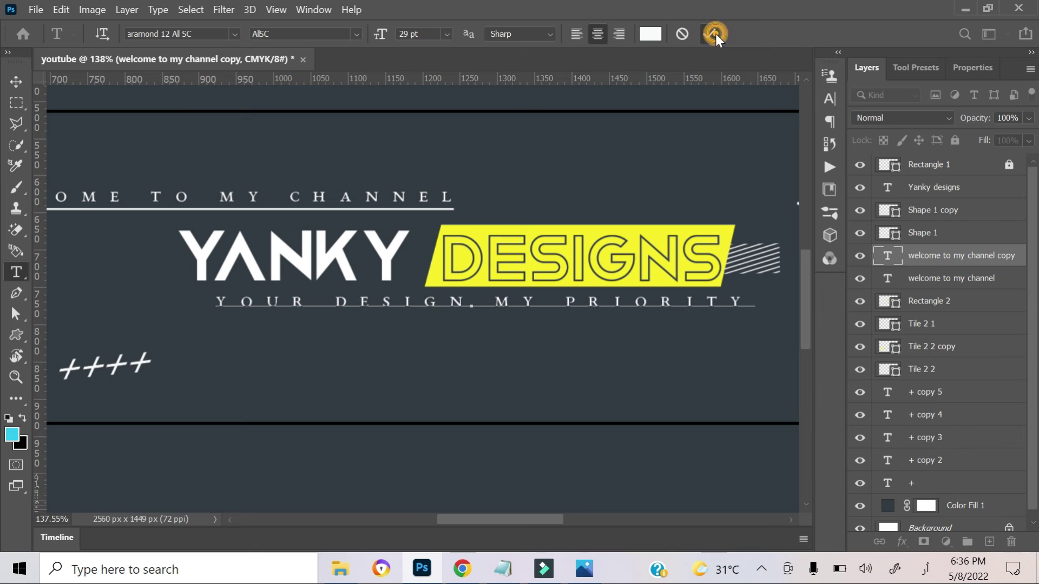
{"action": "key", "text": "v"}
{"action": "key", "text": "shift+Left"}
{"action": "key", "text": "shift+Left"}
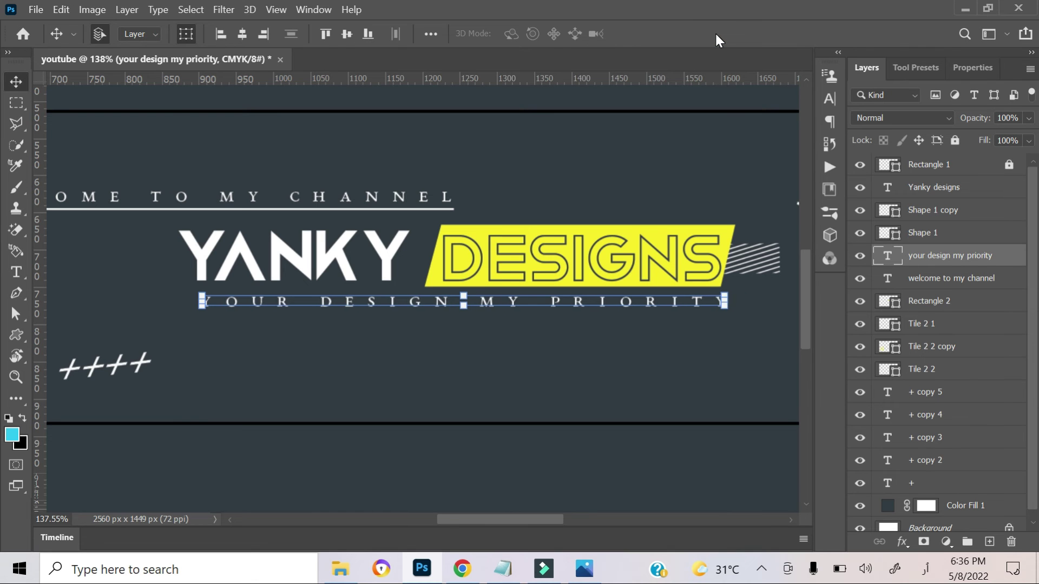
{"action": "left_click", "coordinate": [510, 385]}
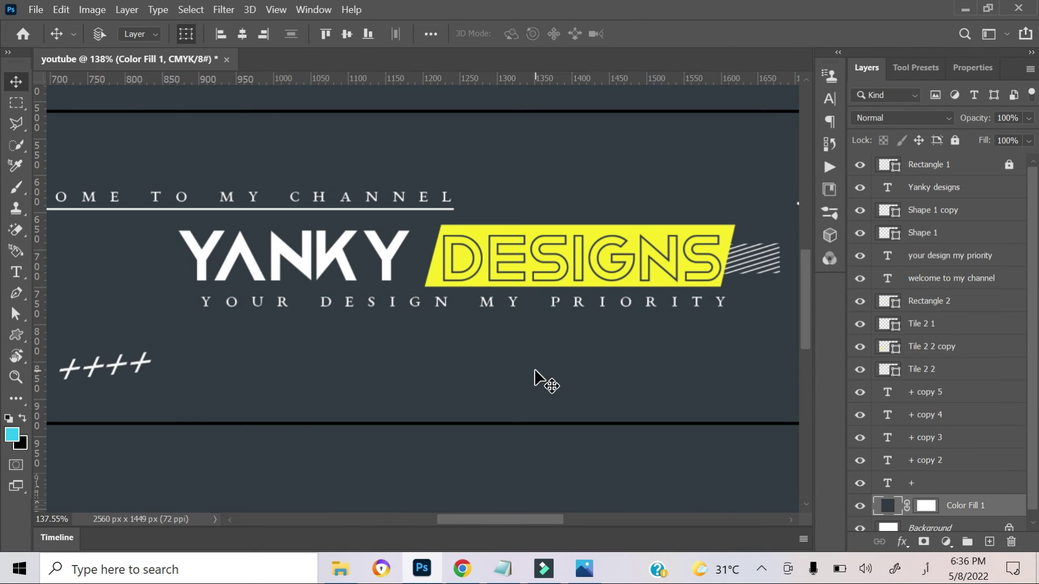
Review the whole banner, then retype the tagline as 'your design my priority'
{"action": "key", "text": "ctrl+6"}
{"action": "key", "text": "ctrl+0"}
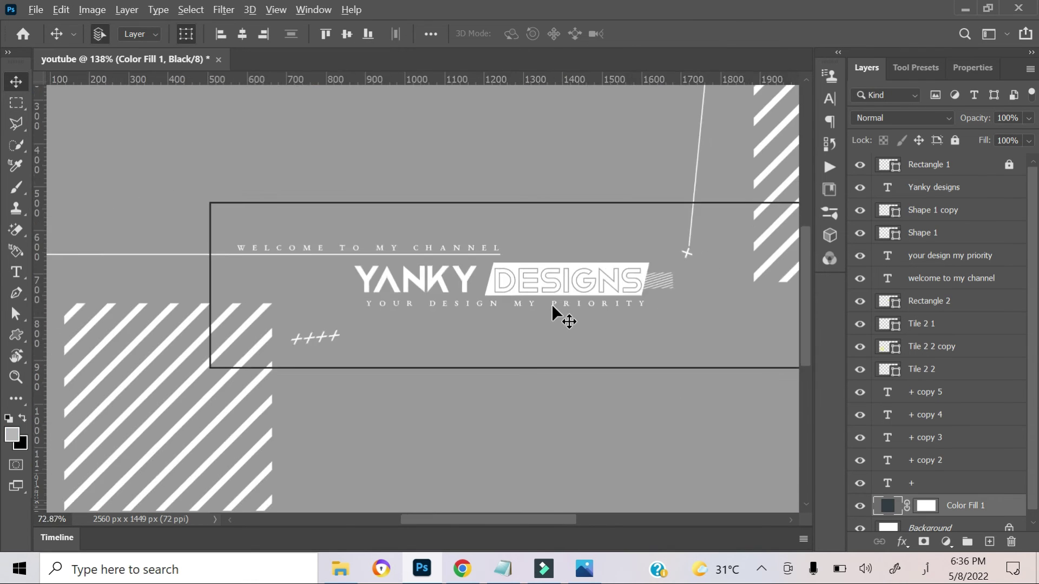
{"action": "key", "text": "ctrl+2"}
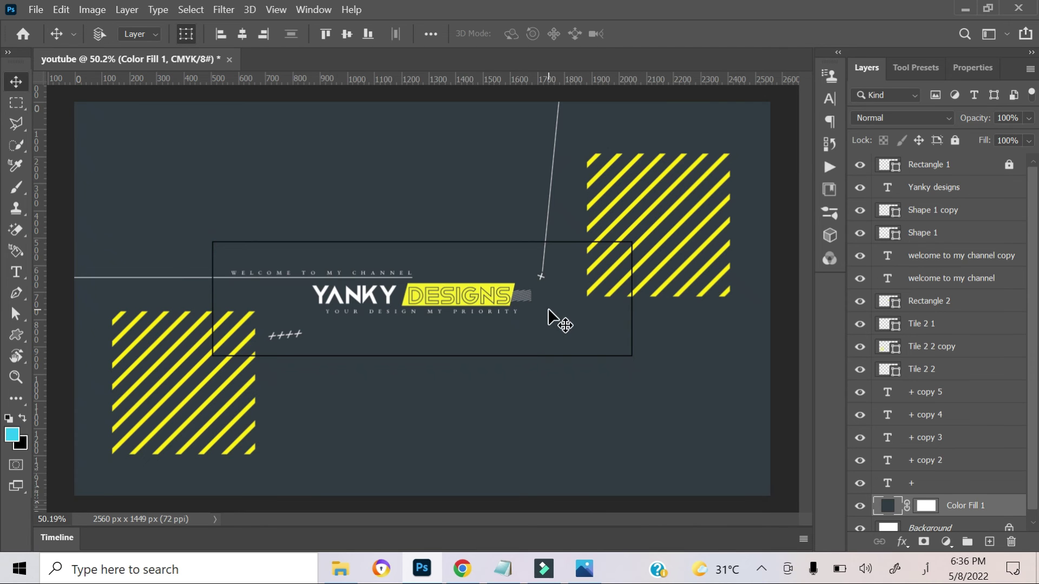
{"action": "scroll", "coordinate": [472, 308], "scroll_direction": "up", "scroll_amount": 3}
{"action": "scroll", "coordinate": [465, 303], "scroll_direction": "up", "scroll_amount": 2}
{"action": "double_click", "coordinate": [437, 293]}
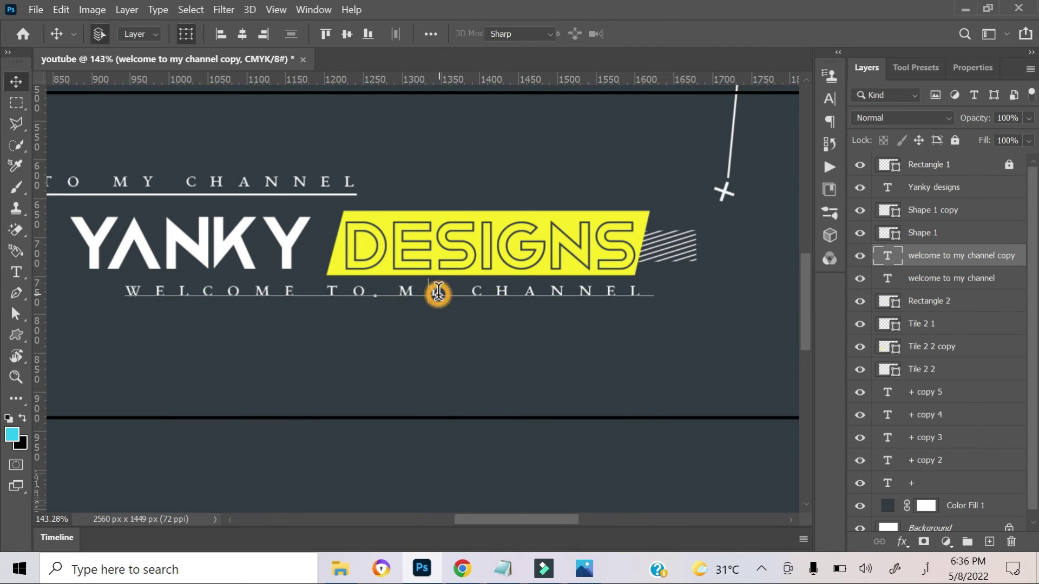
{"action": "type", "text": "your design my priority"}
{"action": "key", "text": "ctrl+Return"}
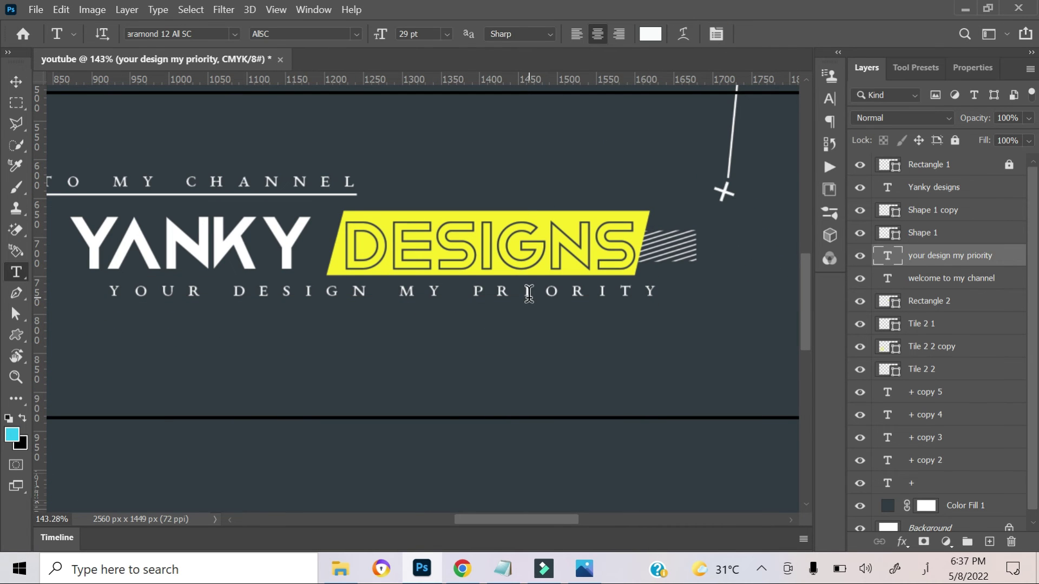
{"action": "key", "text": "v"}
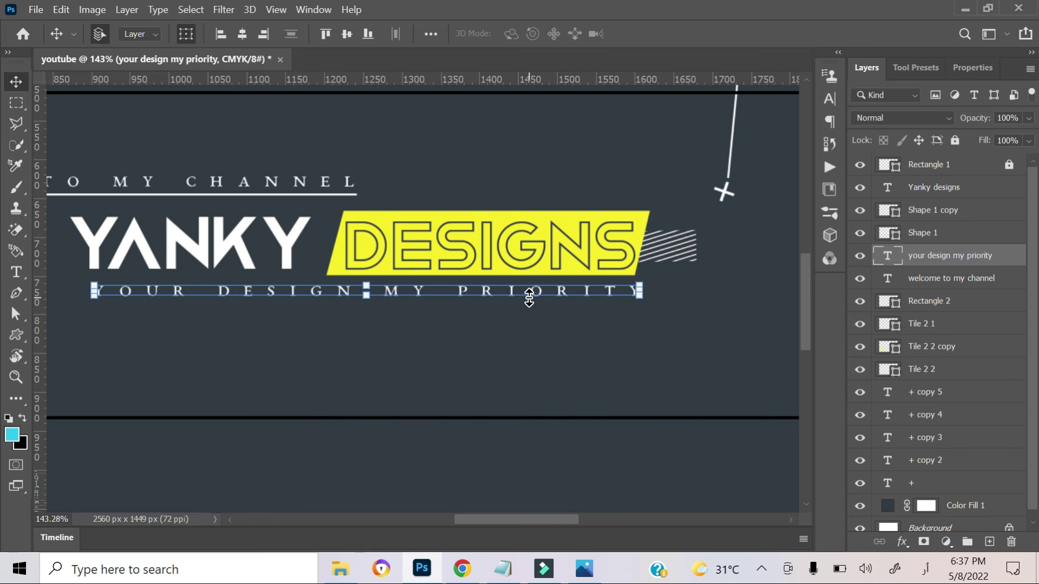
{"action": "left_click", "coordinate": [587, 375]}
{"action": "left_click", "coordinate": [36, 10]}
Open the subscribe buttons image from the icons folder on the D: drive
{"action": "left_click", "coordinate": [51, 39]}
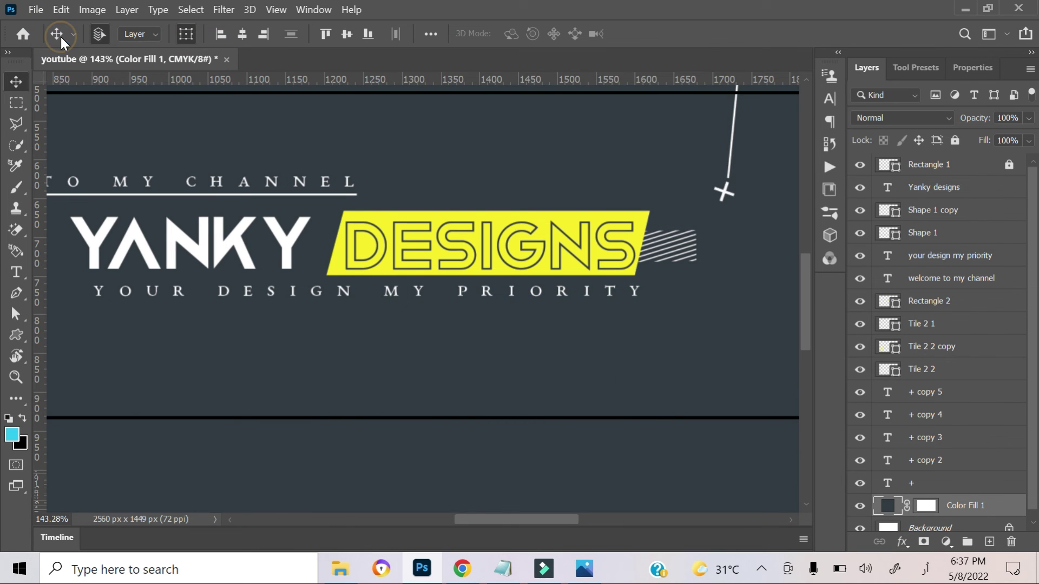
{"action": "scroll", "coordinate": [541, 243], "scroll_direction": "down", "scroll_amount": 1}
{"action": "left_click", "coordinate": [517, 245]}
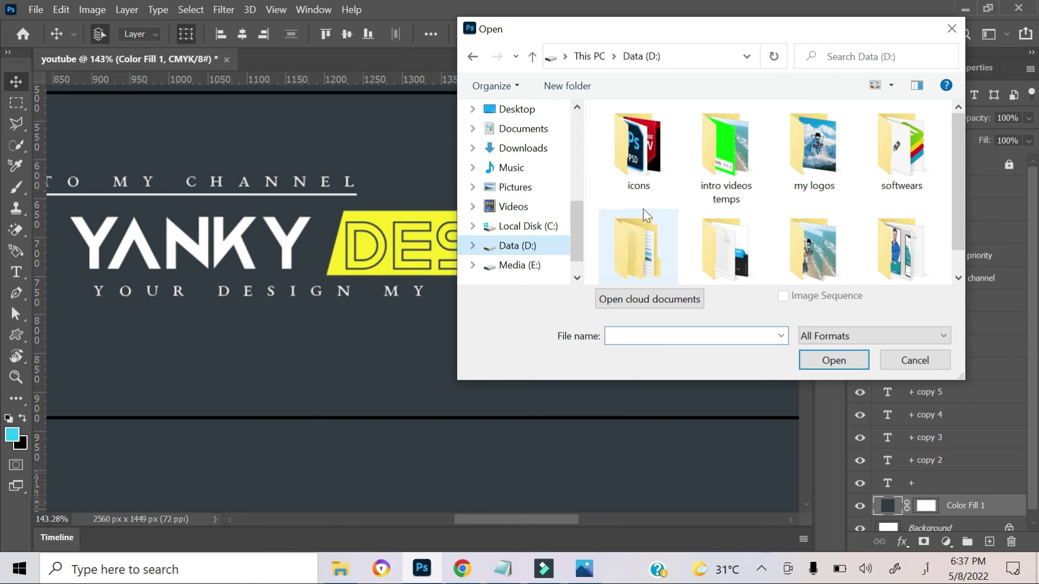
{"action": "double_click", "coordinate": [674, 157]}
{"action": "scroll", "coordinate": [703, 216], "scroll_direction": "down", "scroll_amount": 5}
{"action": "scroll", "coordinate": [704, 217], "scroll_direction": "down", "scroll_amount": 5}
{"action": "left_click", "coordinate": [723, 205]}
{"action": "left_click", "coordinate": [840, 368]}
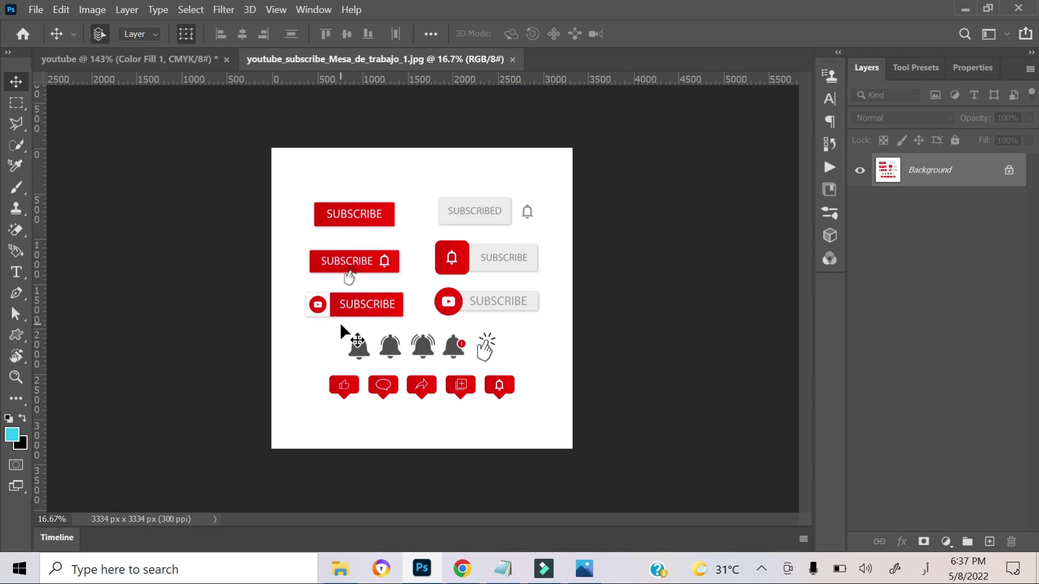
{"action": "key", "text": "ctrl+0"}
Marquee the red SUBSCRIBE button with bell and drag it into the banner
{"action": "key", "text": "m"}
{"action": "left_click_drag", "start_coordinate": [243, 199], "coordinate": [415, 274]}
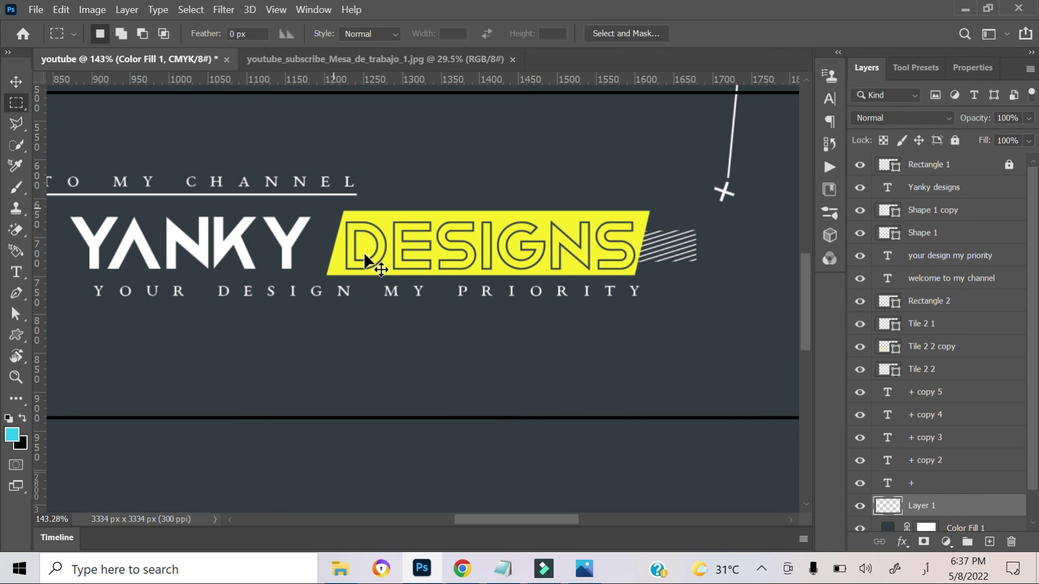
{"action": "left_click_drag", "start_coordinate": [118, 48], "coordinate": [449, 359]}
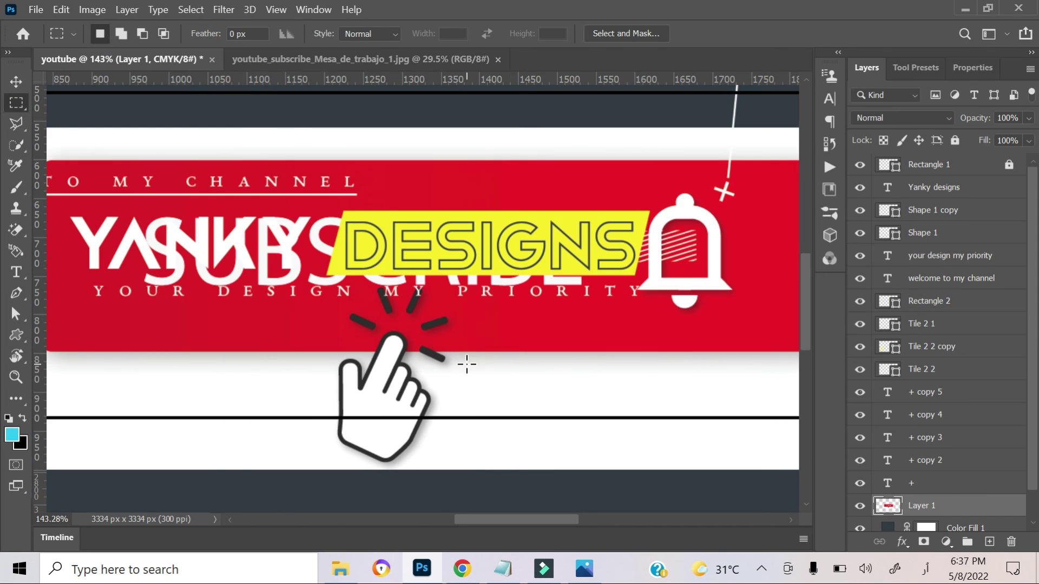
Erase the white background and light strip around the button with the Magic Eraser
{"action": "key", "text": "e"}
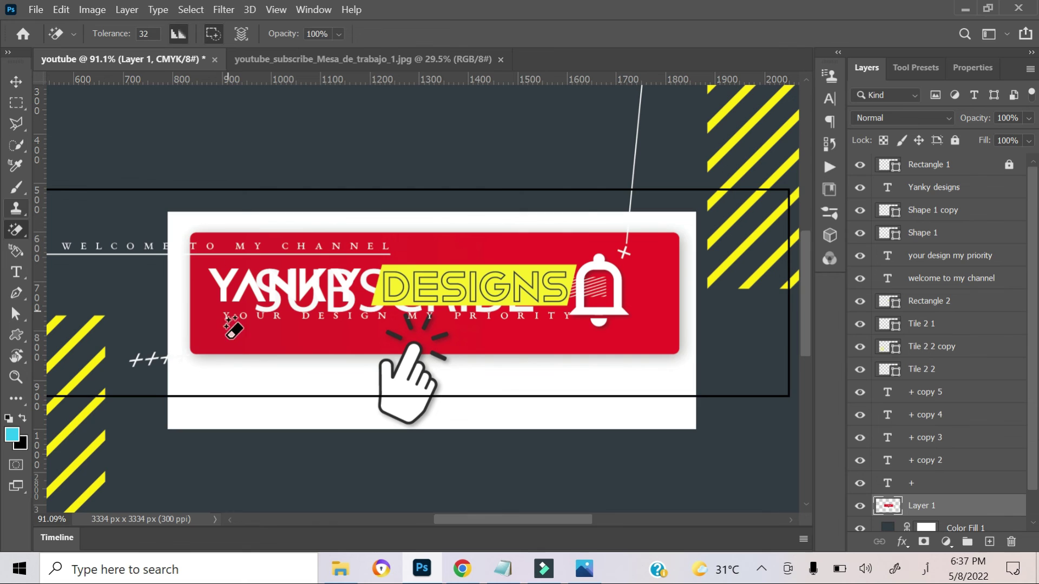
{"action": "left_click", "coordinate": [222, 399]}
{"action": "scroll", "coordinate": [301, 351], "scroll_direction": "up", "scroll_amount": 5}
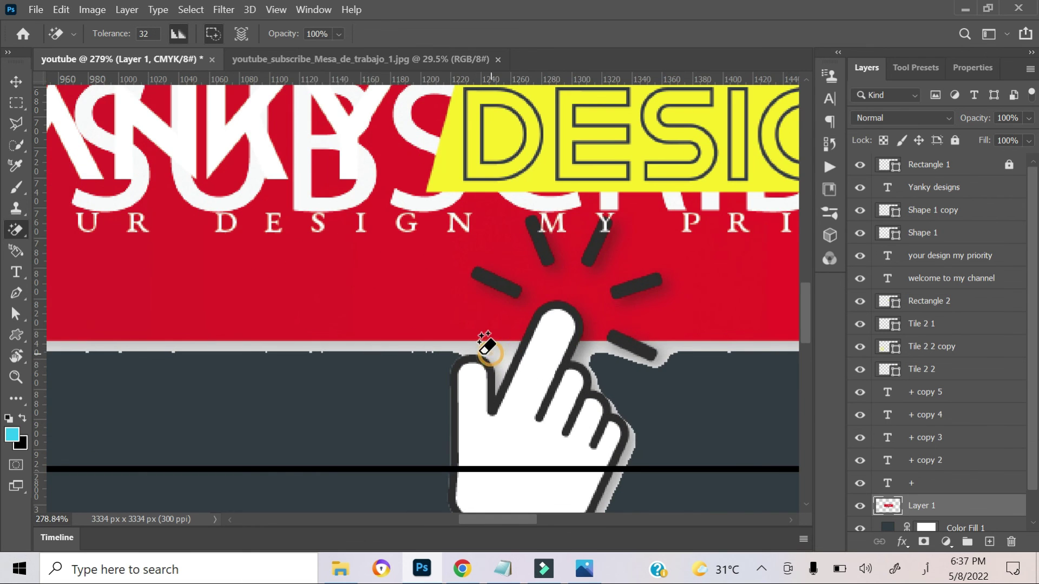
{"action": "scroll", "coordinate": [541, 348], "scroll_direction": "down", "scroll_amount": 2}
{"action": "scroll", "coordinate": [548, 340], "scroll_direction": "up", "scroll_amount": 2}
{"action": "left_click", "coordinate": [603, 346]}
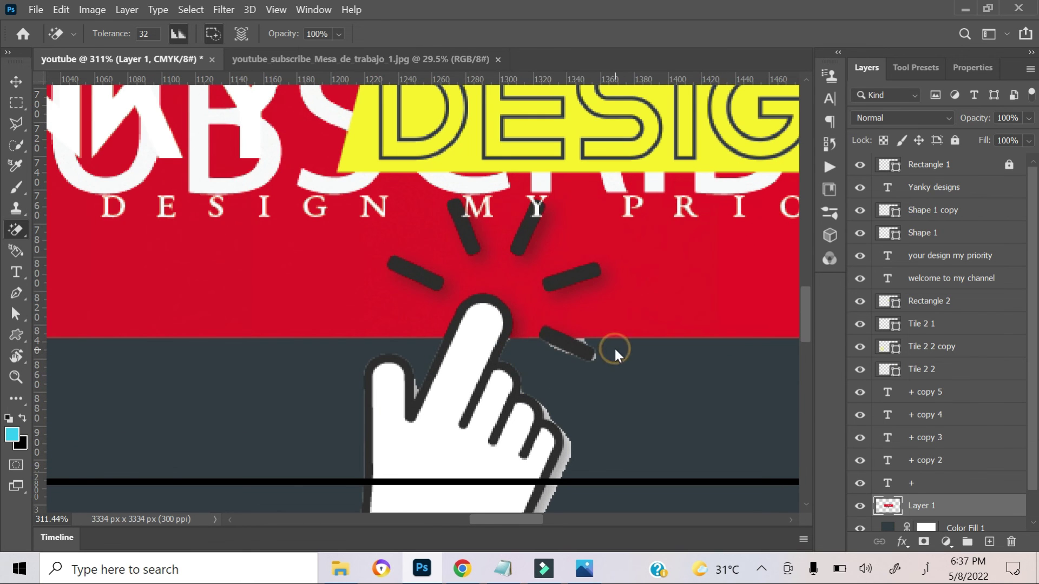
{"action": "scroll", "coordinate": [610, 346], "scroll_direction": "down", "scroll_amount": 3}
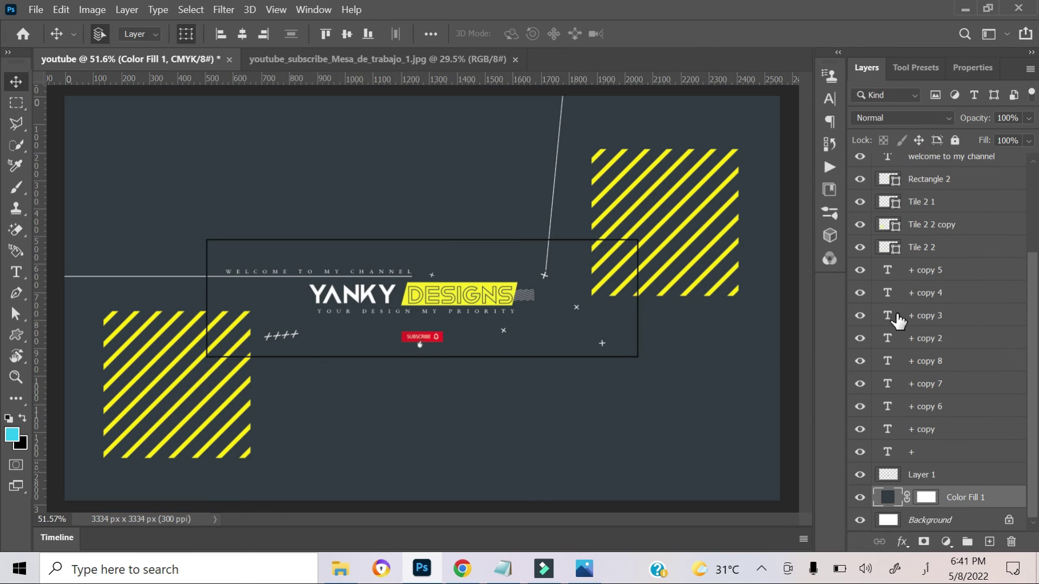
Turn off visibility of the Rectangle 1 layer near the top of the Layers panel
{"action": "scroll", "coordinate": [926, 401], "scroll_direction": "up", "scroll_amount": 1}
{"action": "scroll", "coordinate": [926, 403], "scroll_direction": "up", "scroll_amount": 3}
{"action": "scroll", "coordinate": [917, 406], "scroll_direction": "up", "scroll_amount": 1}
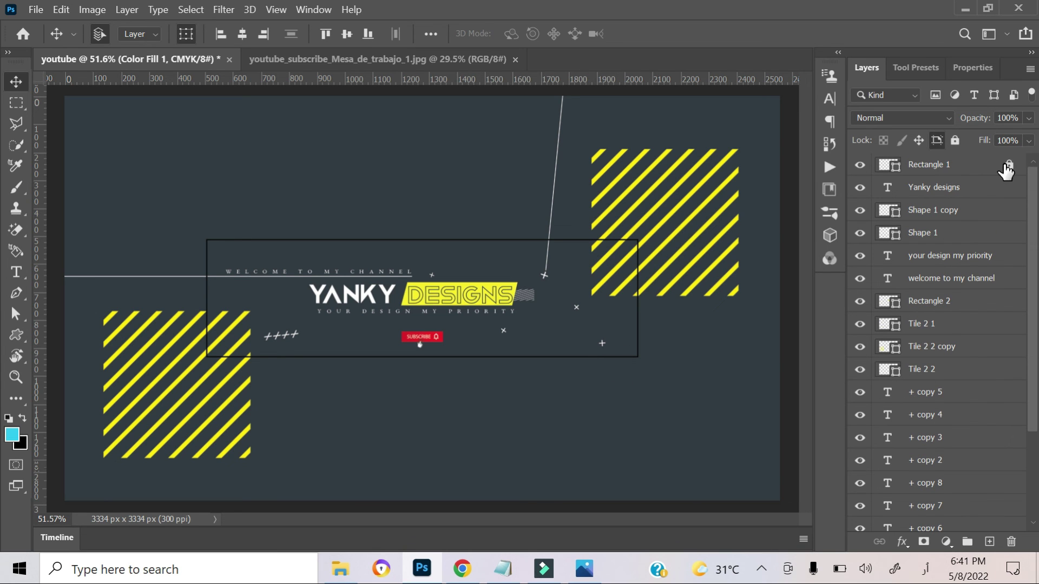
{"action": "left_click", "coordinate": [942, 171]}
{"action": "left_click", "coordinate": [861, 165]}
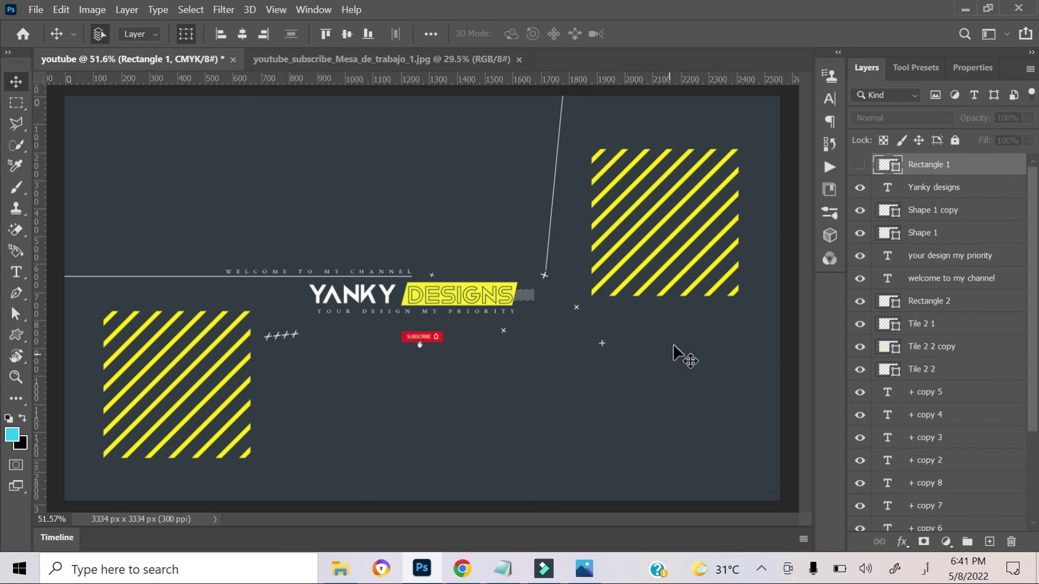